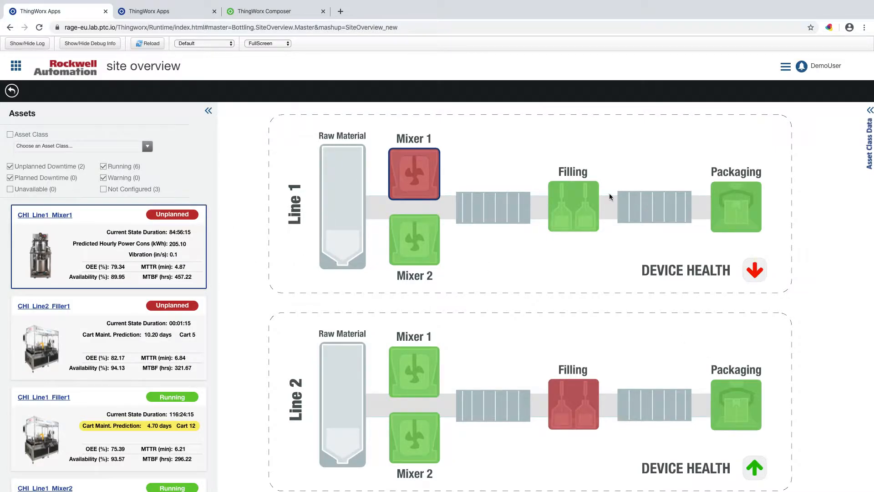
# - Select Line 1 Mixer 2, the CHI_Line1_Packaging1 asset and Line 2 Filling in turn to examine how the diagram and asset list are linked
pyautogui.moveTo(581, 220)
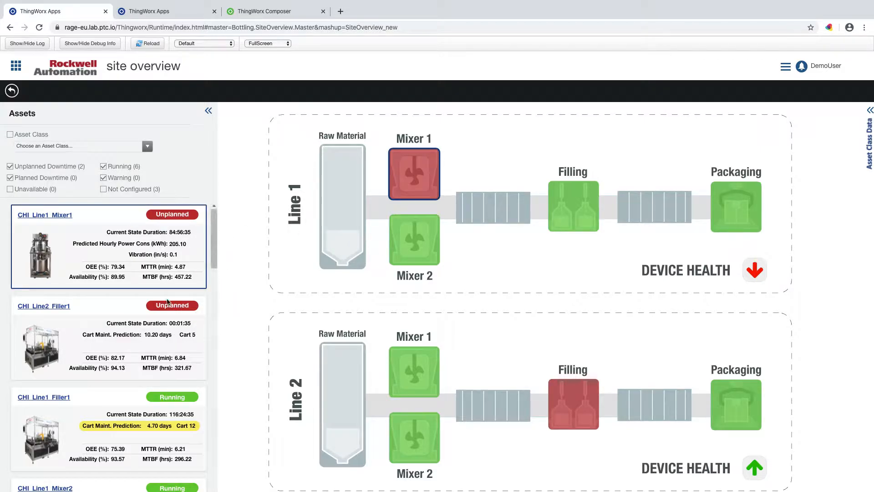
pyautogui.click(415, 254)
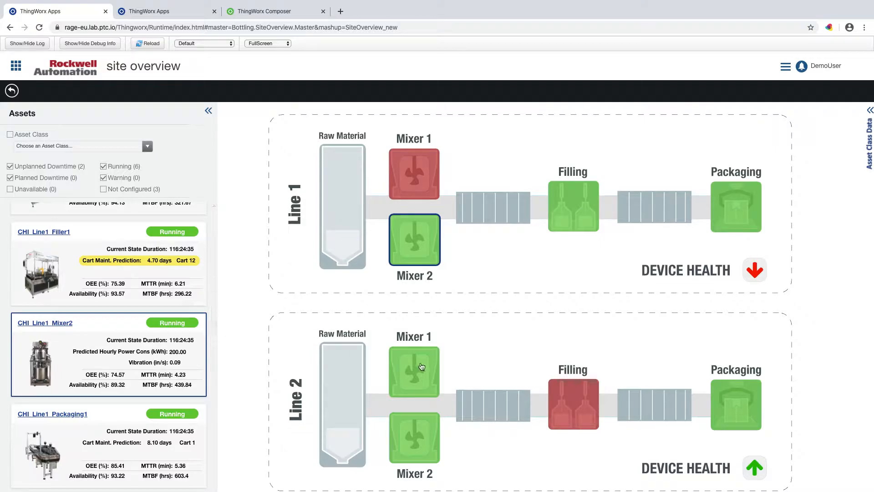
pyautogui.click(151, 444)
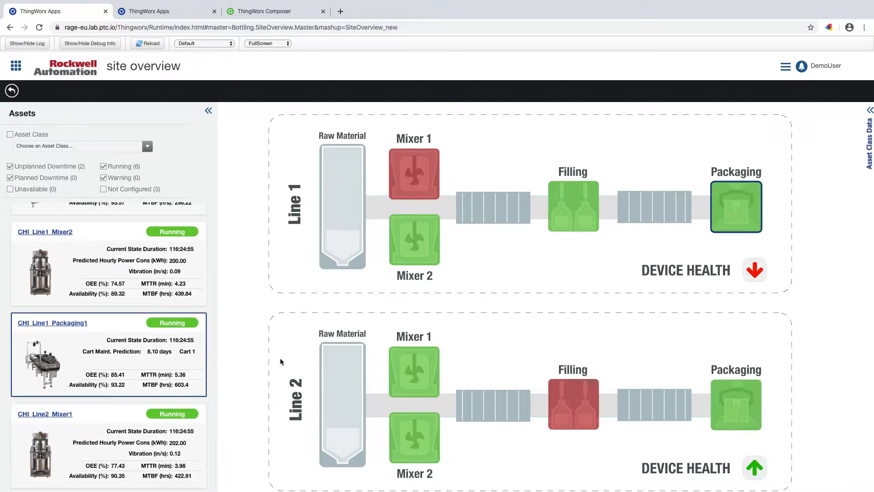
pyautogui.click(578, 402)
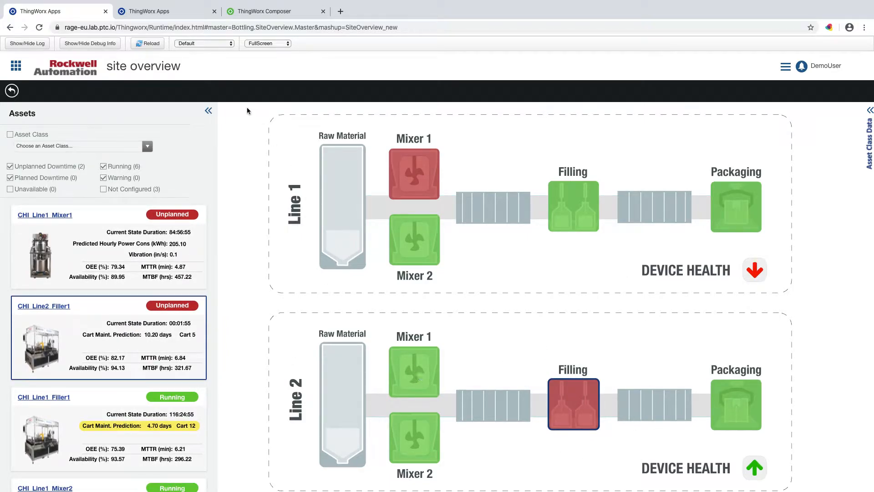
# - In the data simulation, set CHI_Line1 device health to Good and CHI_Line1_Mixer1 and CHI_Line2_Filler1 to Running, and return to the site overview
pyautogui.click(151, 11)
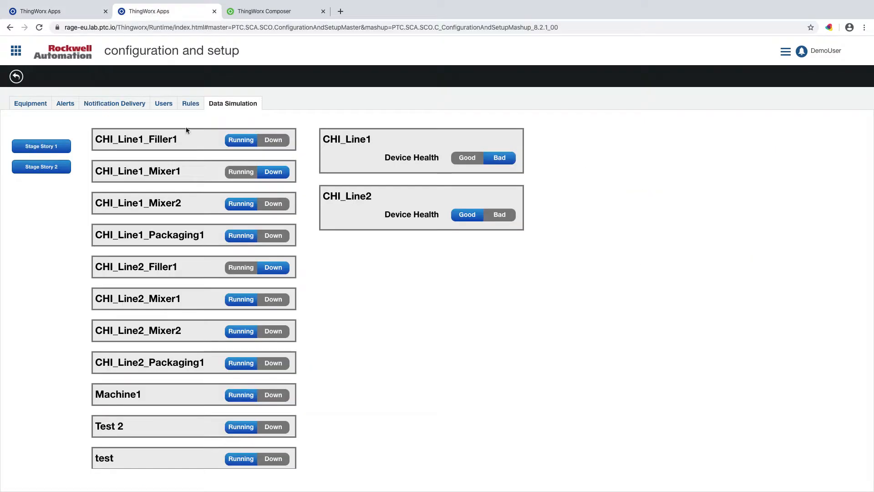
pyautogui.click(468, 157)
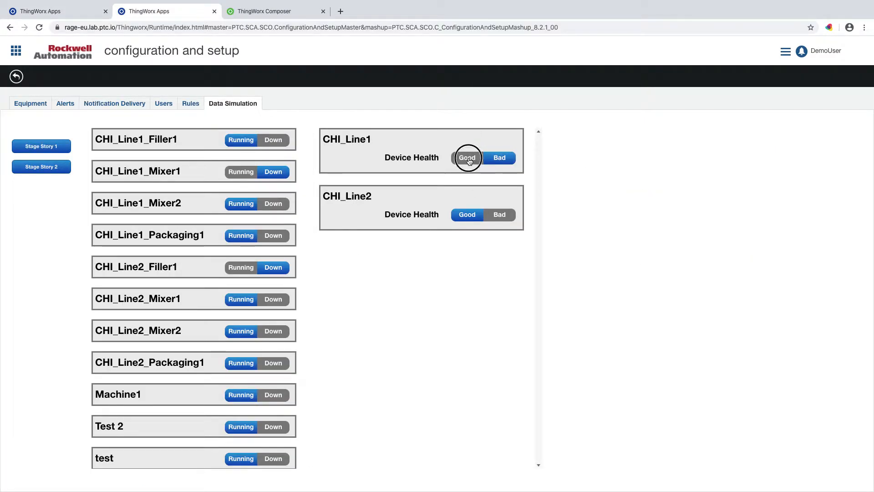
pyautogui.click(232, 172)
pyautogui.click(242, 267)
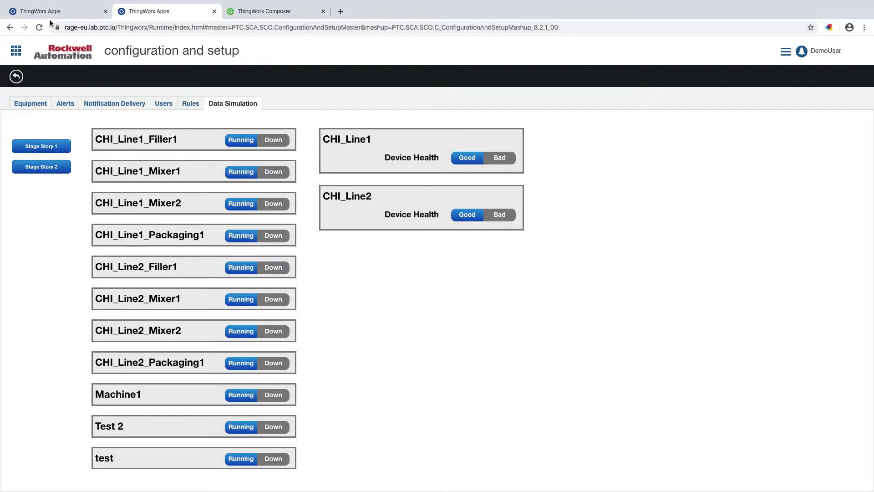
pyautogui.click(58, 11)
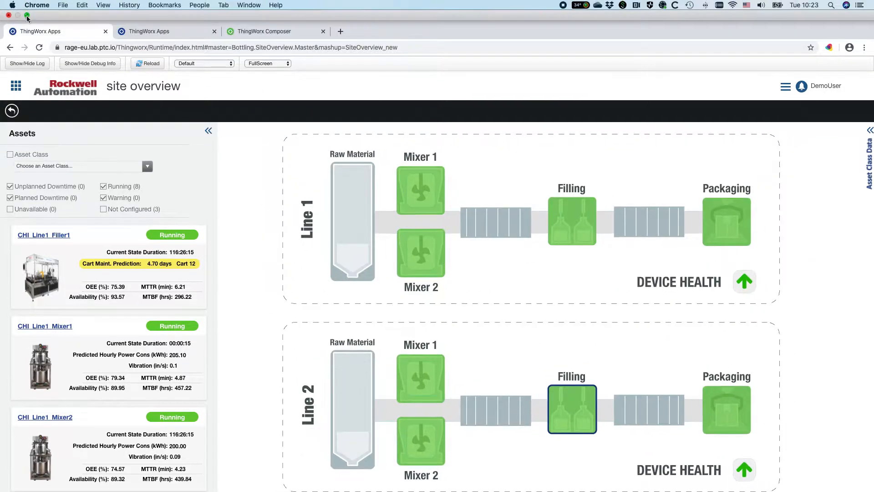
# - Take the browser out of full screen and resize its window, selecting Line 1 Mixer 1 and Mixer 2, to check how the factory diagram scales
pyautogui.click(27, 16)
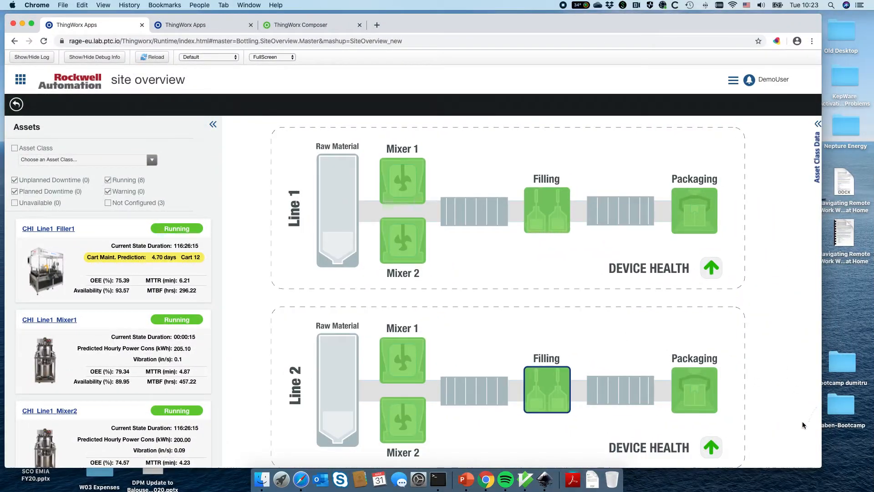
pyautogui.moveTo(819, 466); pyautogui.dragTo(632, 427)
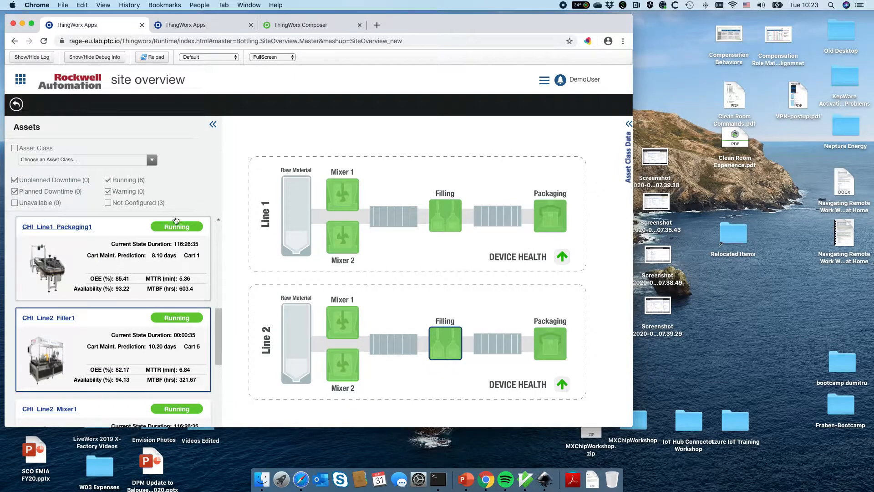
pyautogui.click(344, 189)
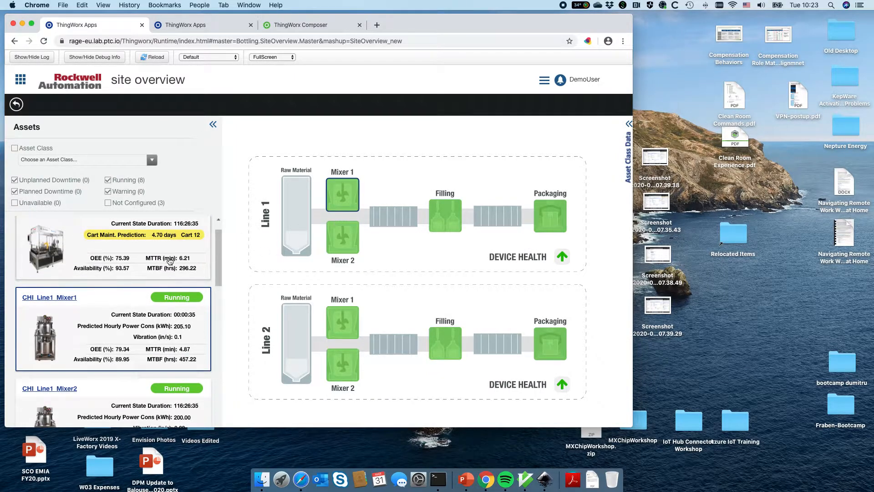
pyautogui.click(351, 233)
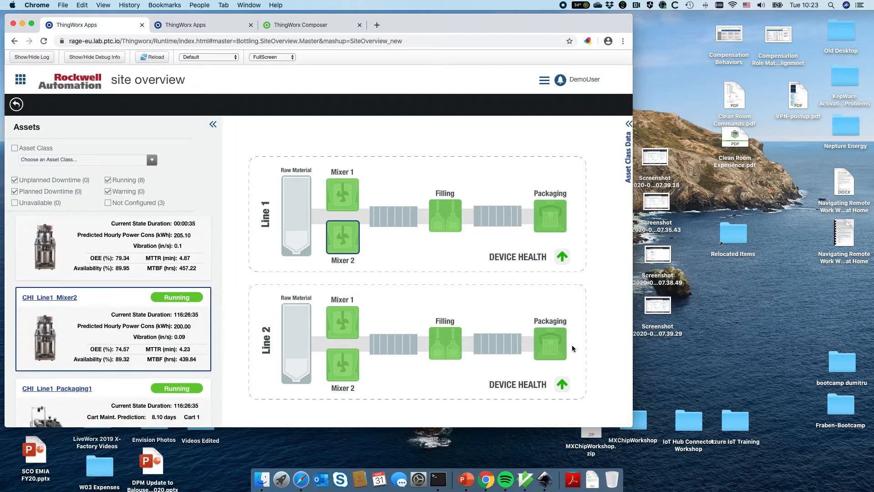
pyautogui.moveTo(629, 423); pyautogui.dragTo(836, 479)
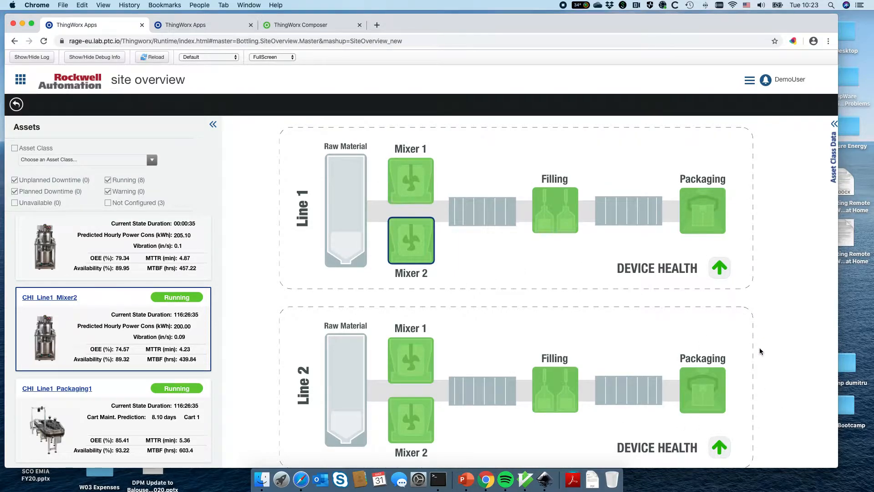
pyautogui.moveTo(836, 467); pyautogui.dragTo(813, 467)
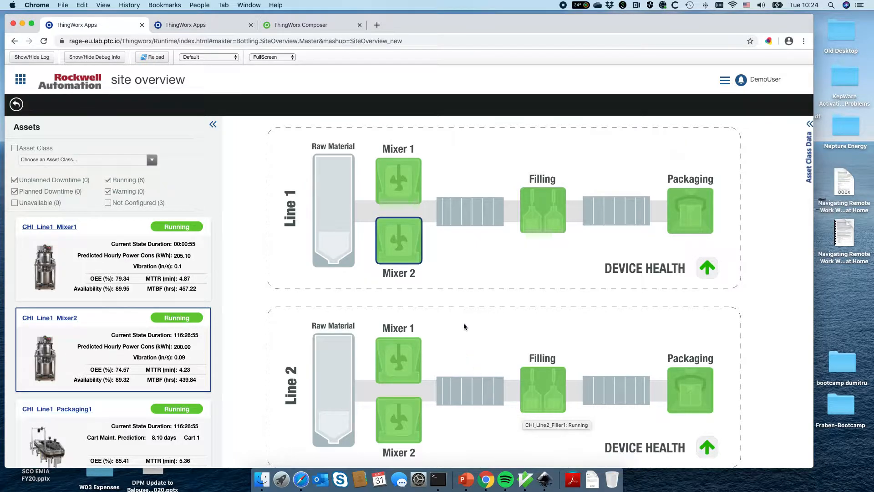
# - Switch to ThingWorx Composer in full screen and select the factory diagram widget in the SiteOverview_new mashup
pyautogui.click(179, 25)
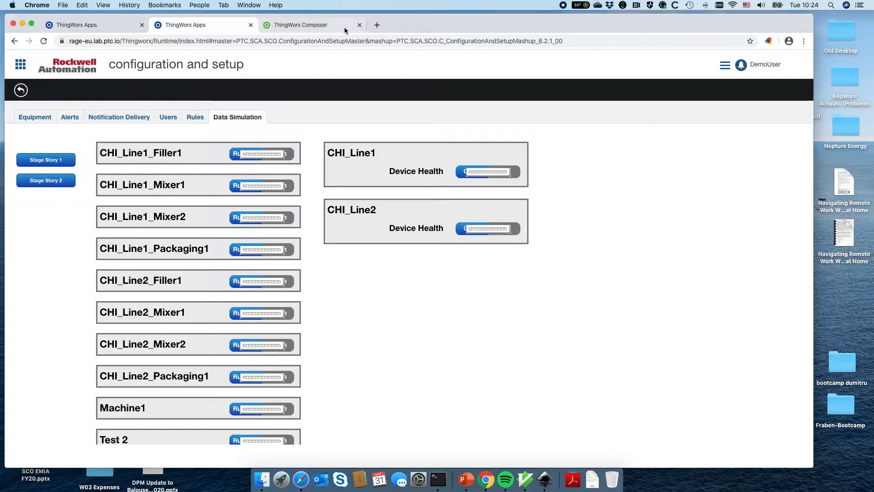
pyautogui.click(316, 26)
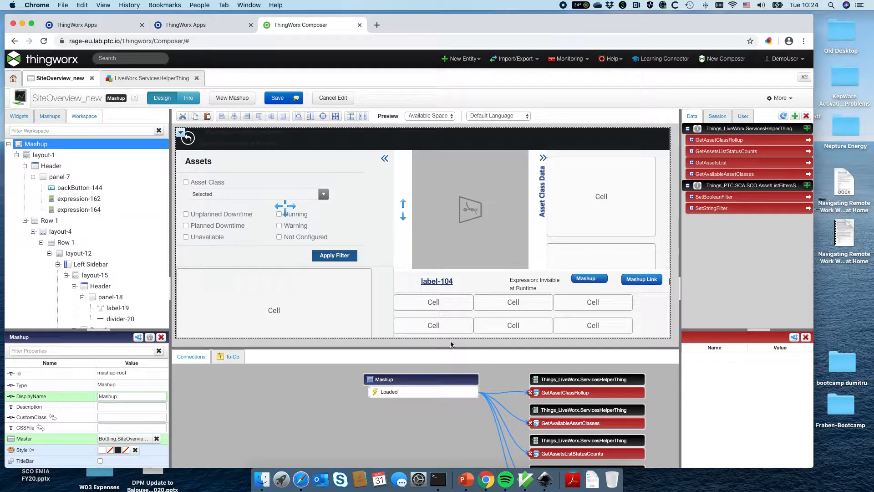
pyautogui.click(32, 23)
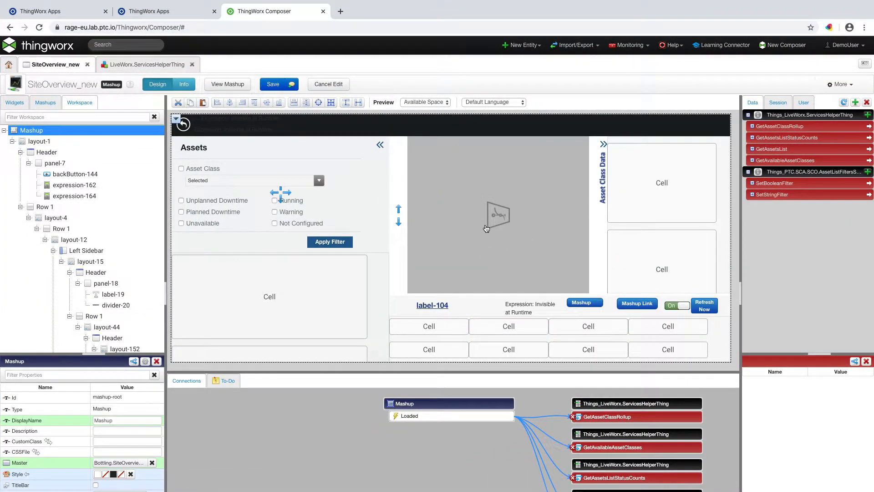
pyautogui.click(508, 199)
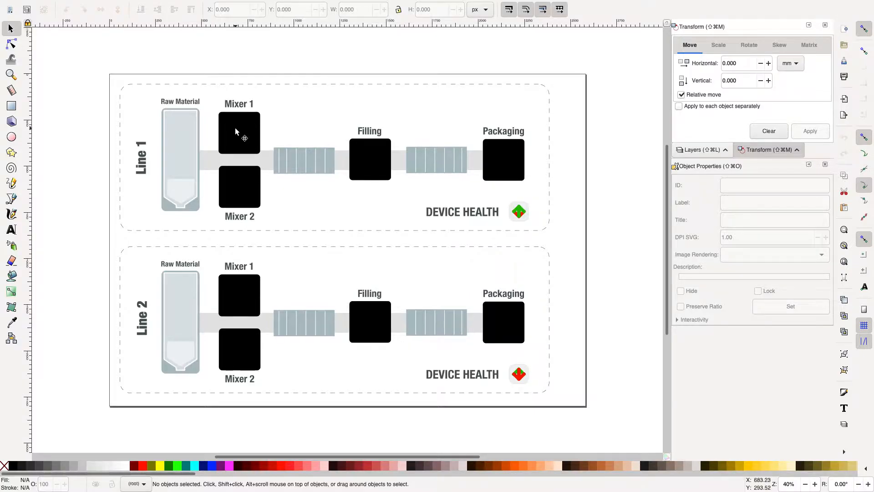
# - In Inkscape, ungroup the whole factory floor drawing and clear the selection
pyautogui.click(284, 105)
pyautogui.rightClick(284, 106)
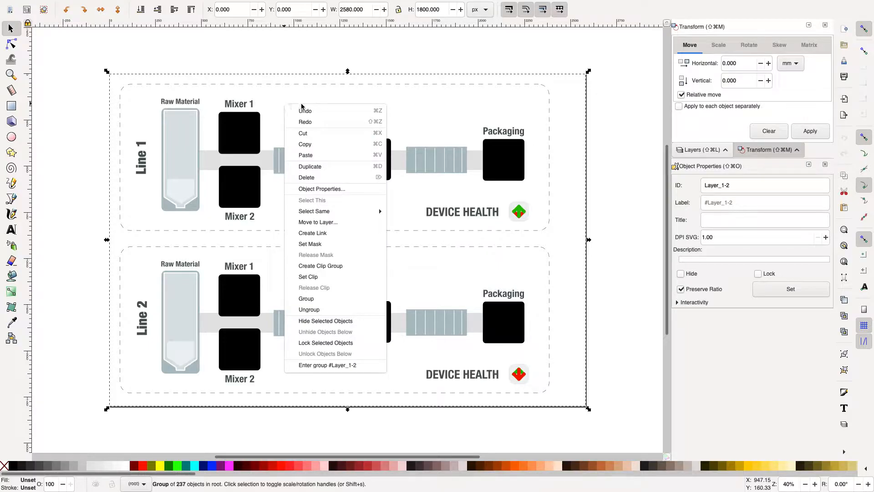
pyautogui.click(357, 310)
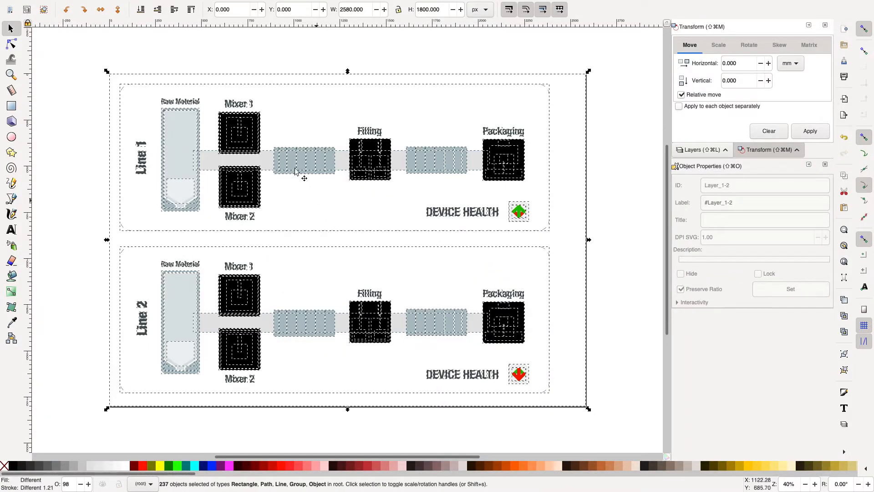
pyautogui.click(148, 50)
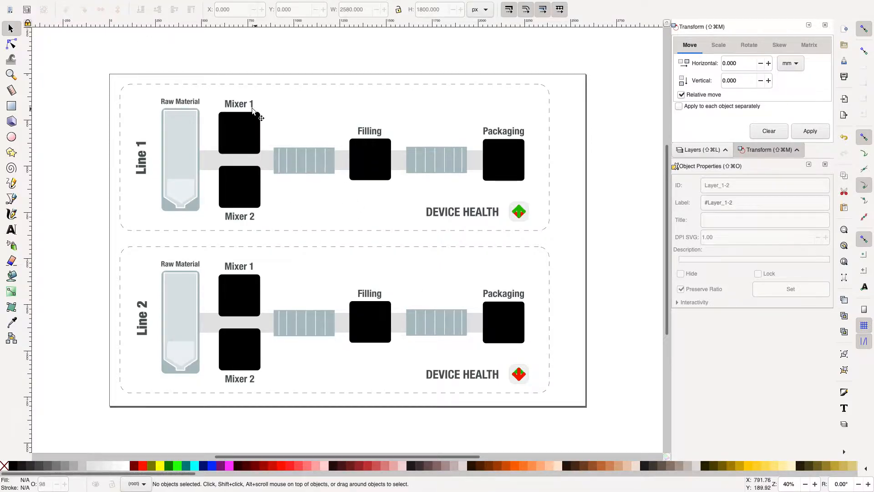
# - Select the black square over Line 1's Mixer 1 and highlight its ID in the object properties to examine it
pyautogui.click(236, 130)
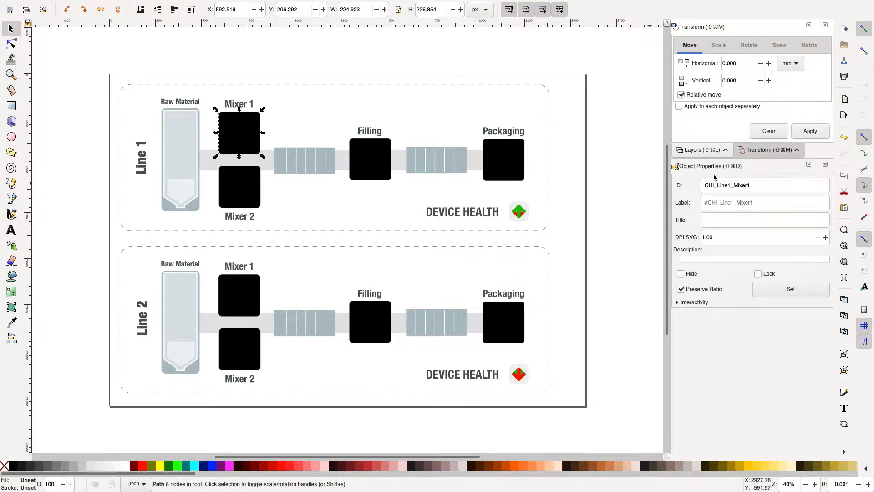
pyautogui.click(817, 184)
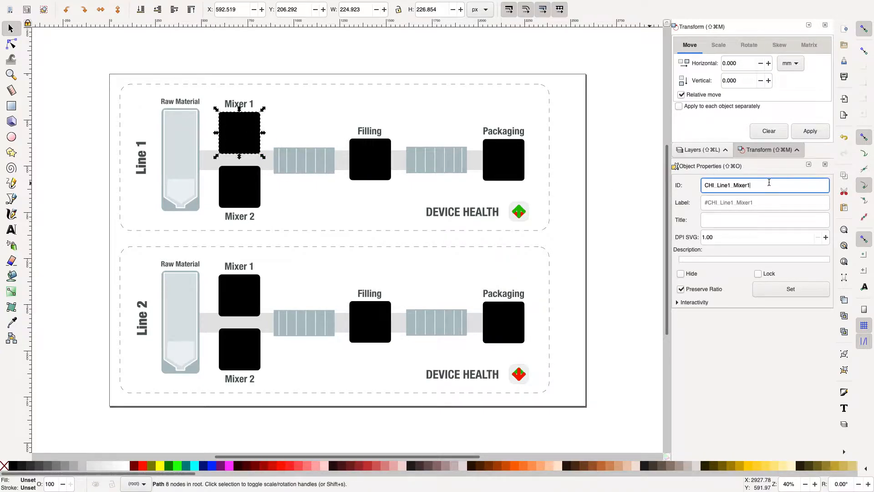
pyautogui.click(754, 181)
pyautogui.moveTo(769, 185); pyautogui.dragTo(685, 183)
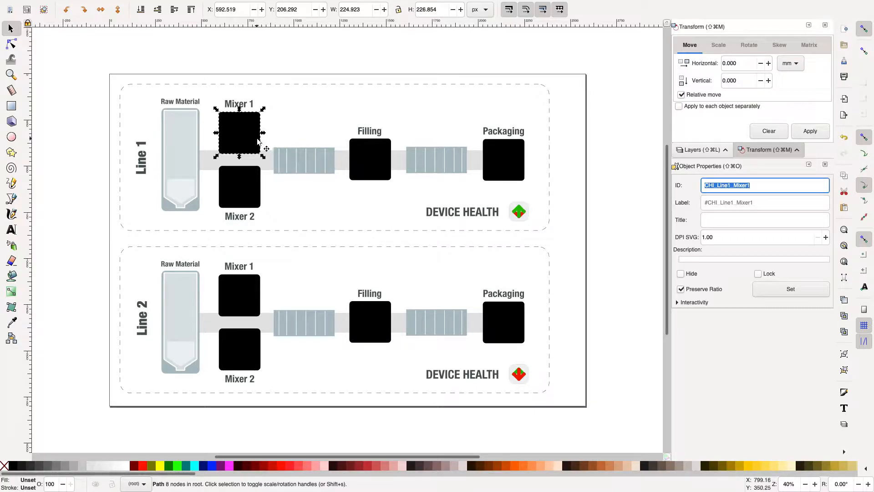
# - Move the black square off Line 1's Mixer 1 to examine the artwork beneath, and undo the move
pyautogui.moveTo(258, 140); pyautogui.dragTo(310, 125)
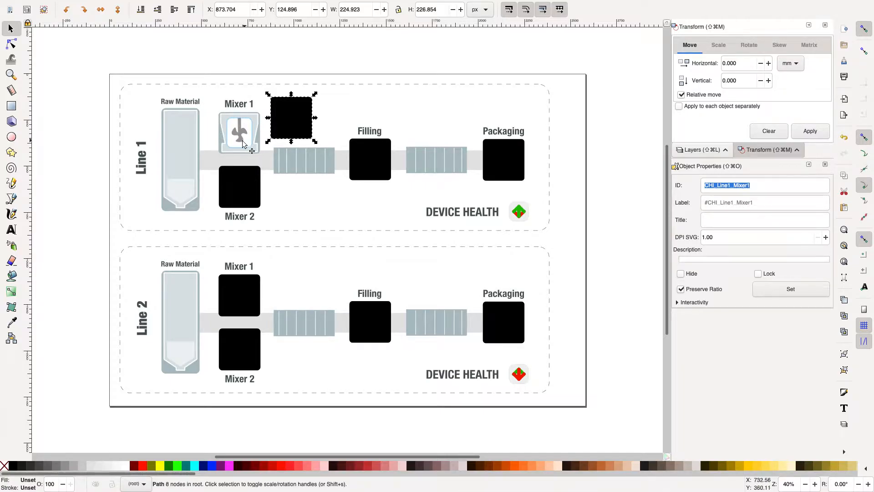
pyautogui.click(86, 5)
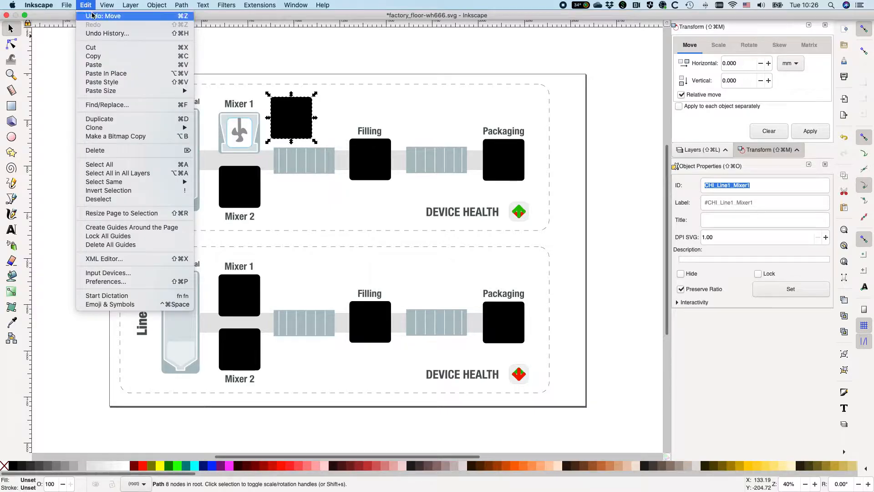
pyautogui.click(94, 16)
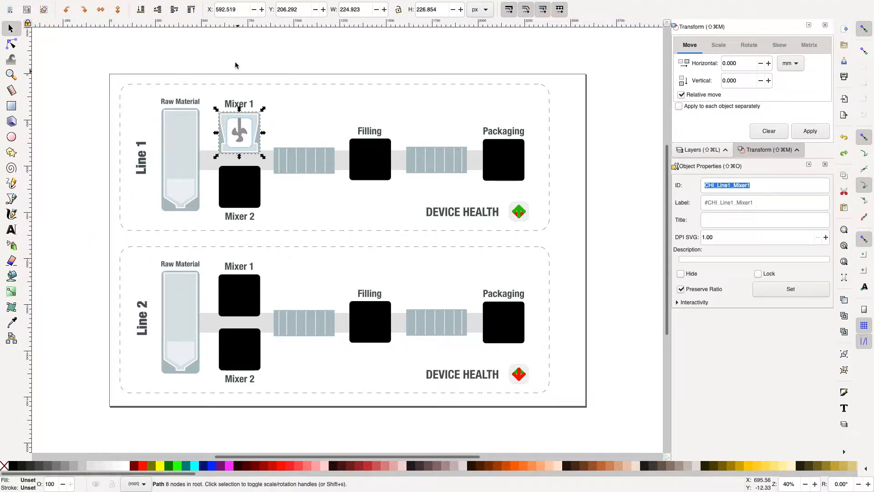
# - Set the opacity of the black square over Line 1's Mixer 2 to 50
pyautogui.click(245, 197)
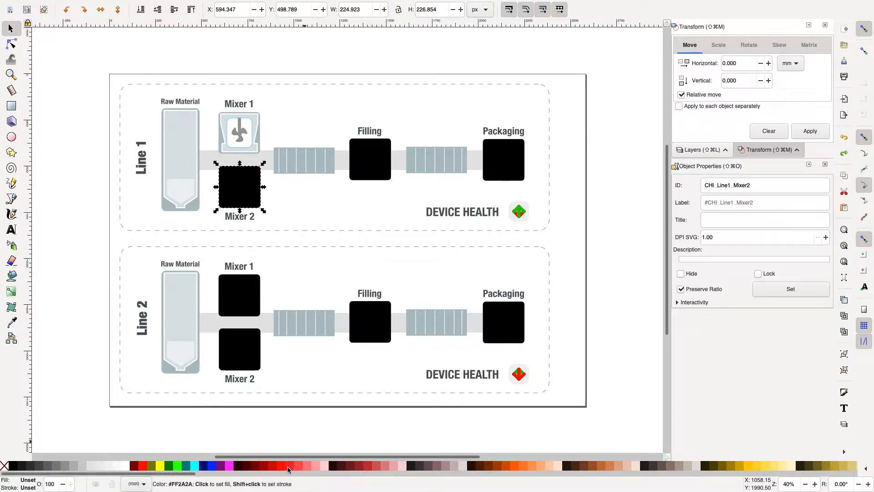
pyautogui.doubleClick(55, 487)
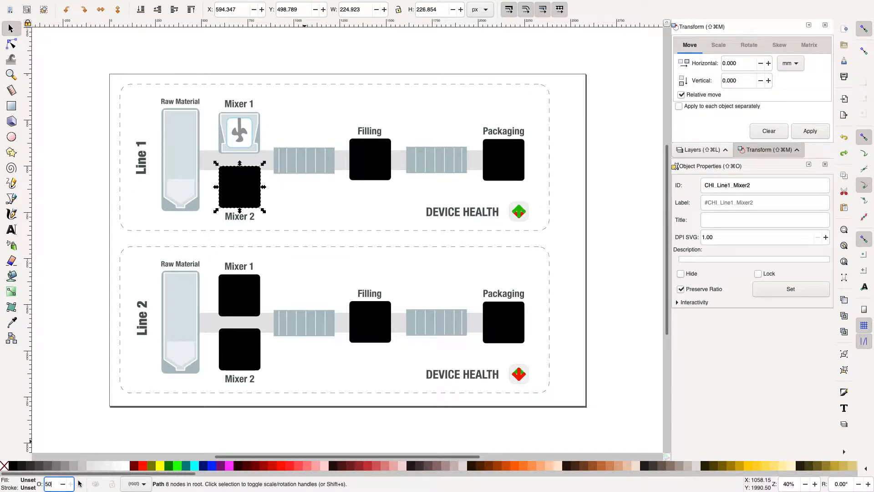
pyautogui.press('Return')
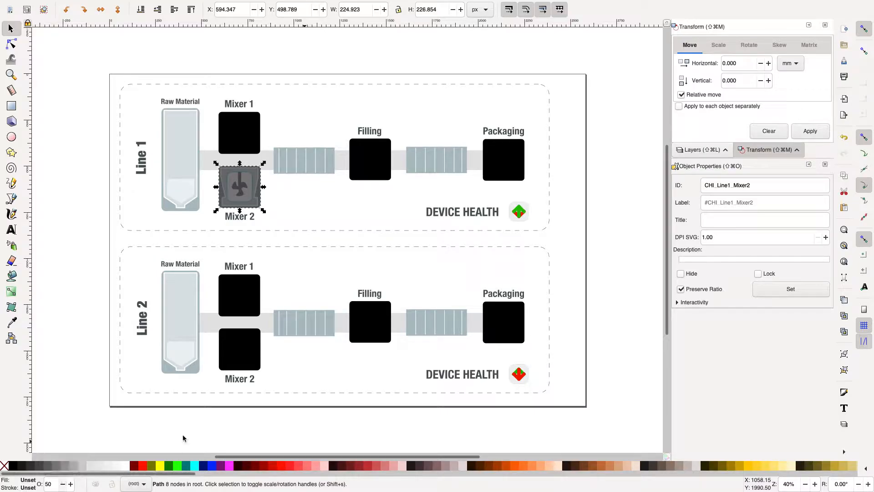
# - Try red, yellow and lime fills on the Line 1 Mixer 2 overlay, and settle on dark green
pyautogui.click(299, 468)
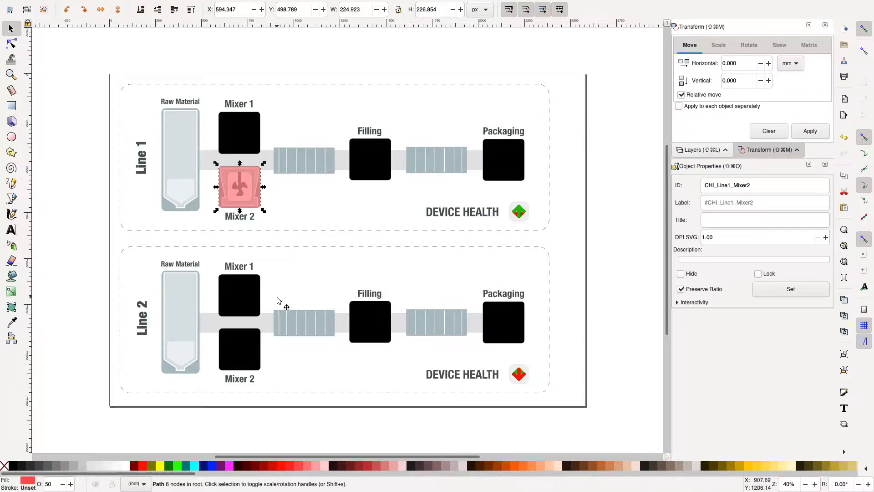
pyautogui.click(758, 465)
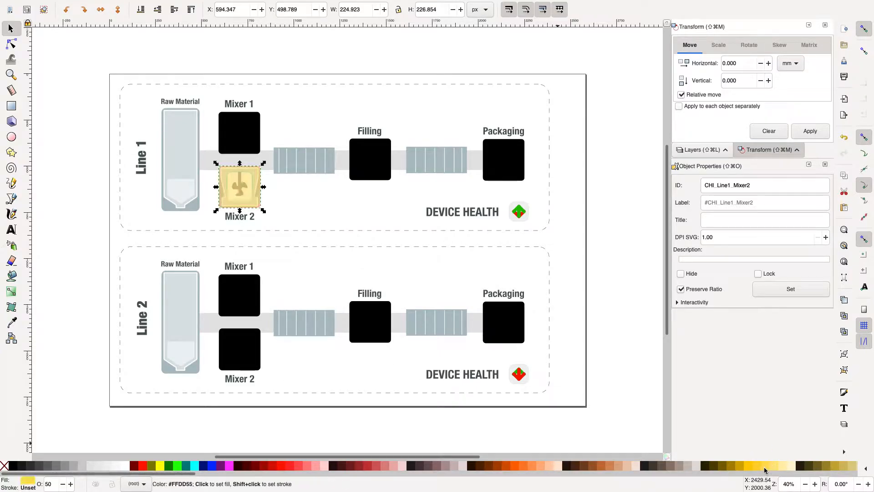
pyautogui.click(177, 466)
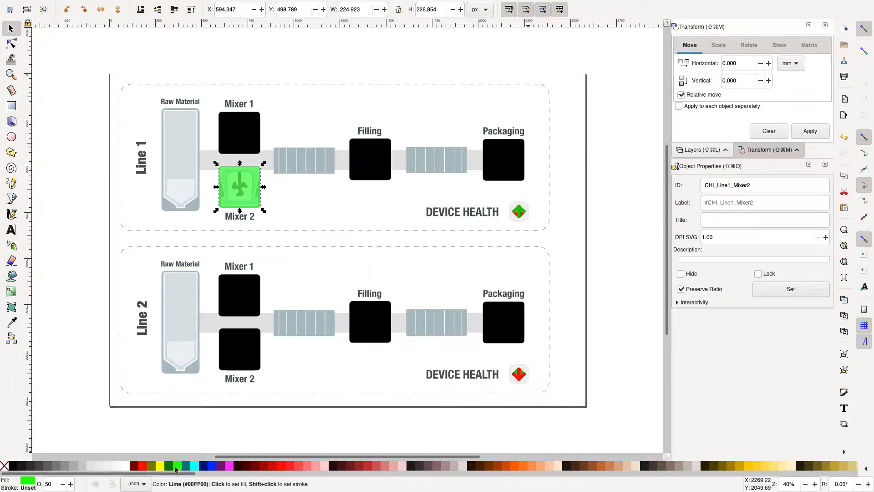
pyautogui.click(169, 466)
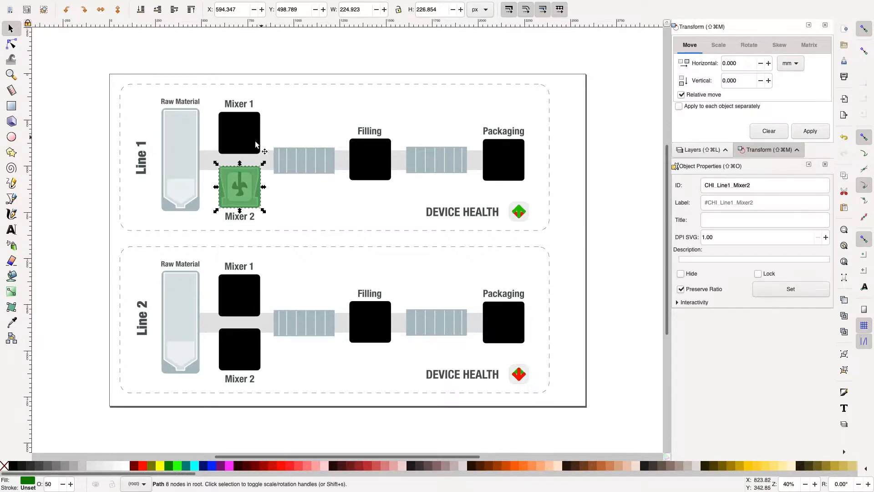
# - Select each line's device health symbol, and move Line 1's green arrow diagonally off the red arrow beneath it
pyautogui.click(520, 212)
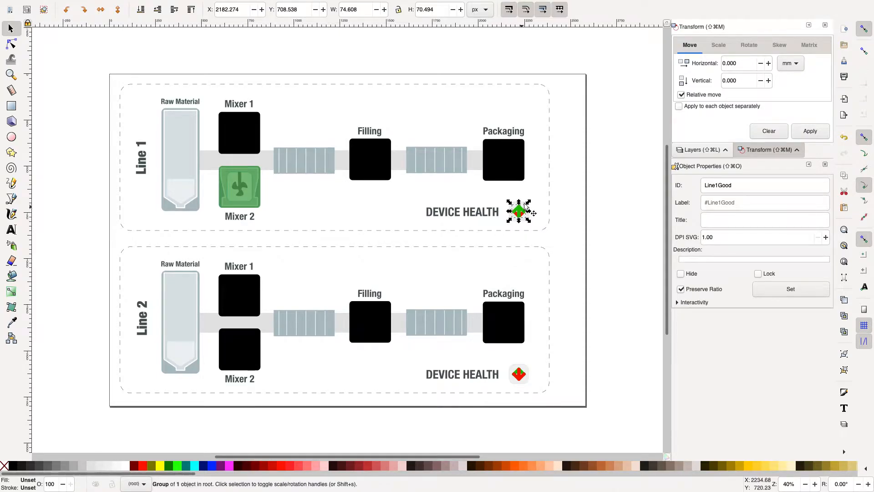
pyautogui.click(523, 370)
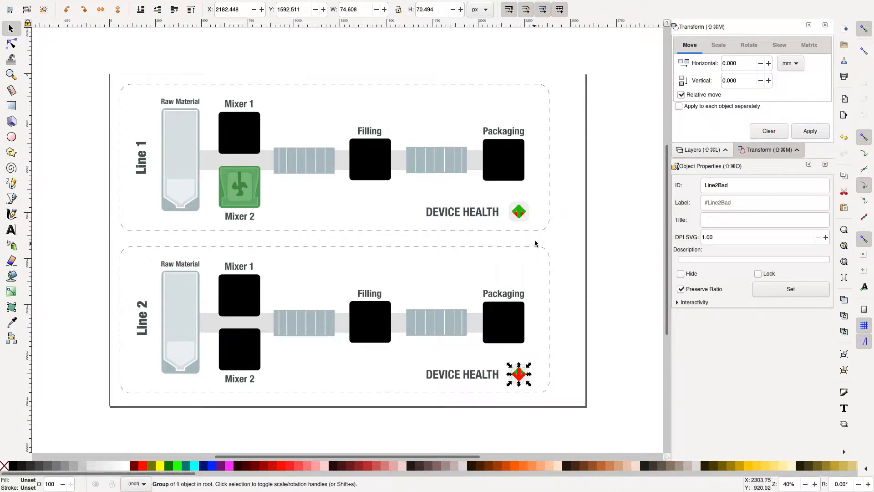
pyautogui.click(521, 213)
pyautogui.click(517, 209)
pyautogui.moveTo(517, 212); pyautogui.dragTo(529, 202)
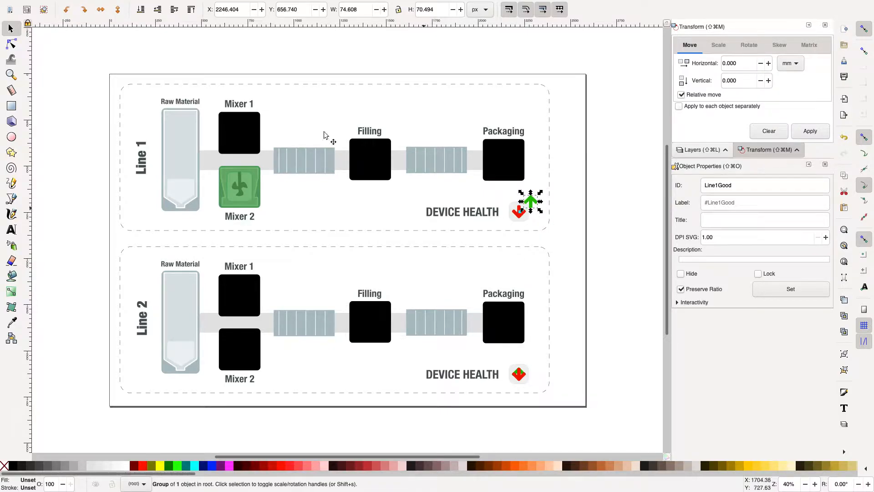
# - Examine the object IDs of Line 1's green and red health arrows and of Line 2's red arrow
pyautogui.click(773, 187)
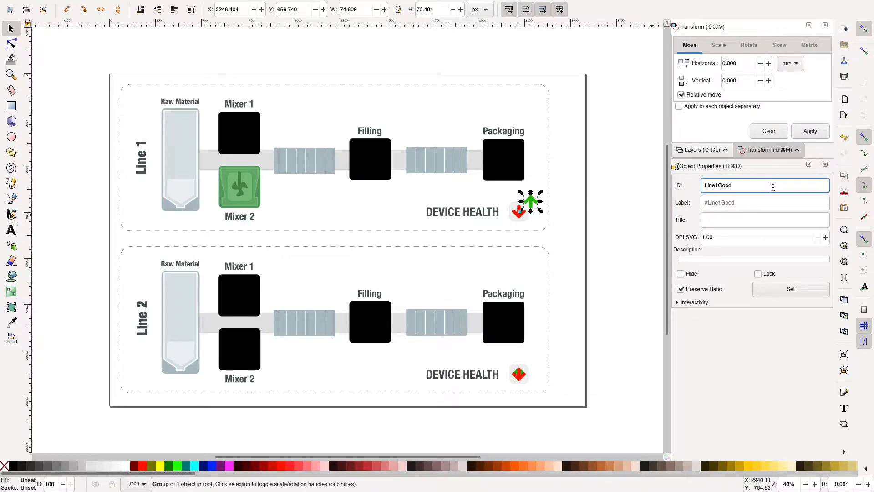
pyautogui.doubleClick(740, 186)
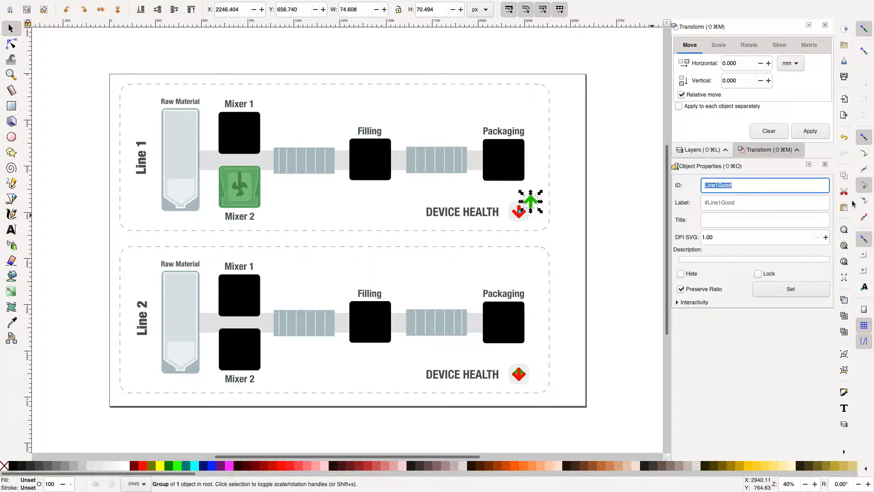
pyautogui.click(520, 218)
pyautogui.click(767, 190)
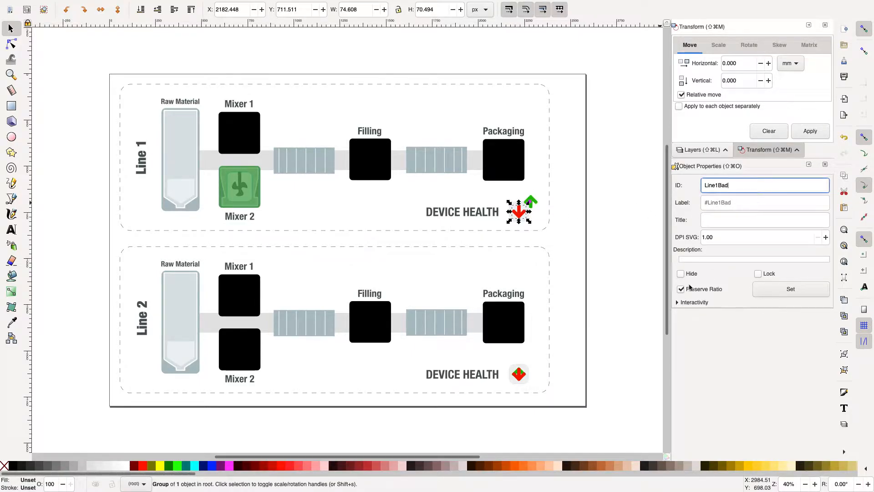
pyautogui.click(518, 376)
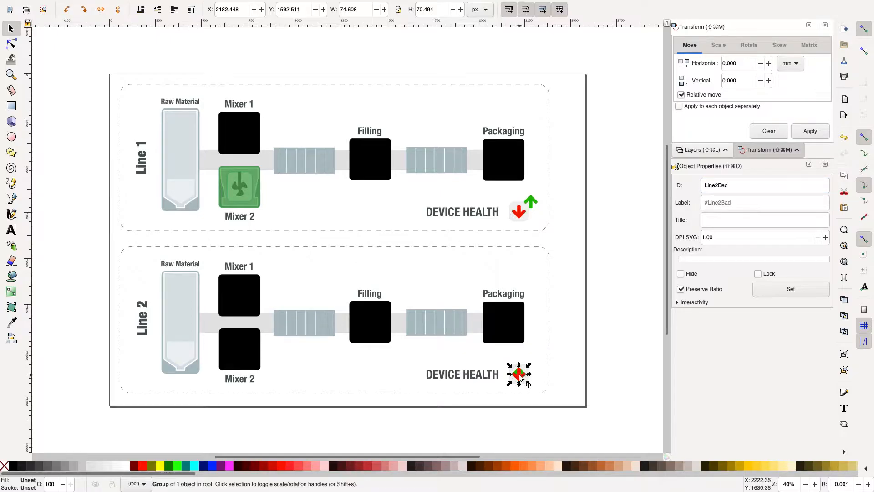
pyautogui.click(767, 189)
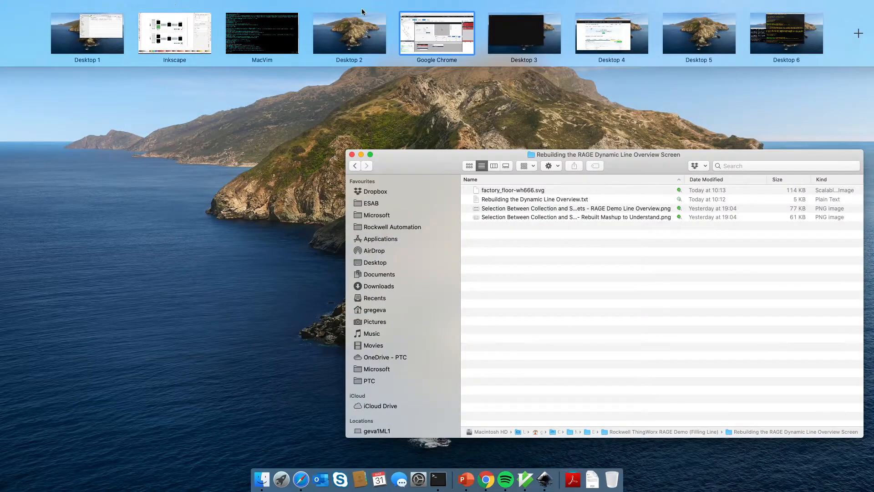
# - Switch to ThingWorx Composer in Google Chrome and enlarge the design area of the SiteOverview_new mashup
pyautogui.moveTo(435, 36); pyautogui.dragTo(245, 41)
pyautogui.click(245, 41)
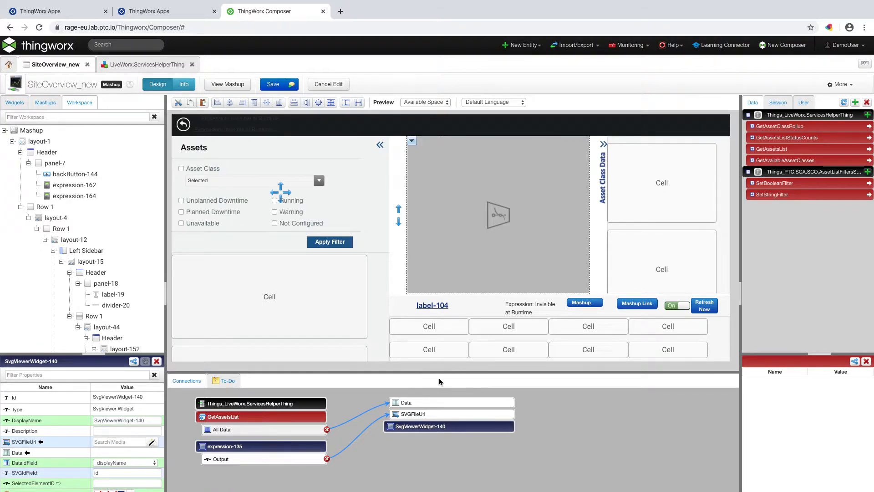
pyautogui.moveTo(440, 373); pyautogui.dragTo(440, 425)
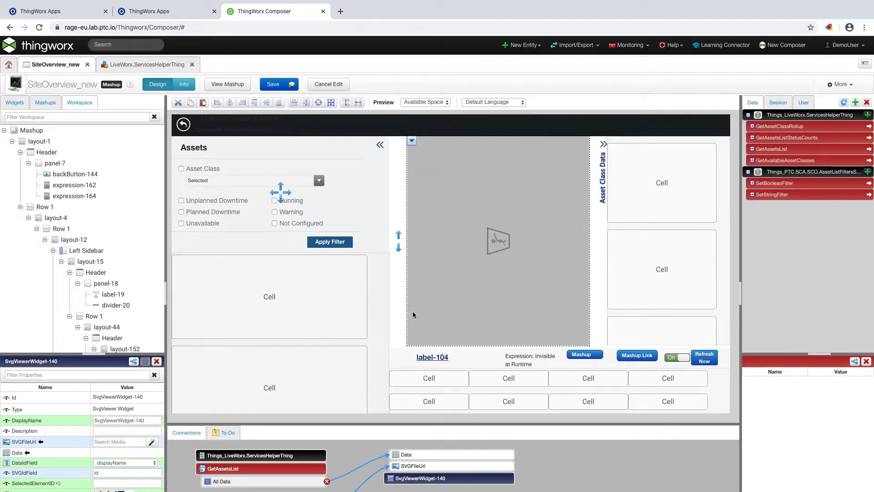
# - Examine the GetAssetsList service's connections and the data bindings of the SVG viewer widget and the asset collection
pyautogui.click(790, 150)
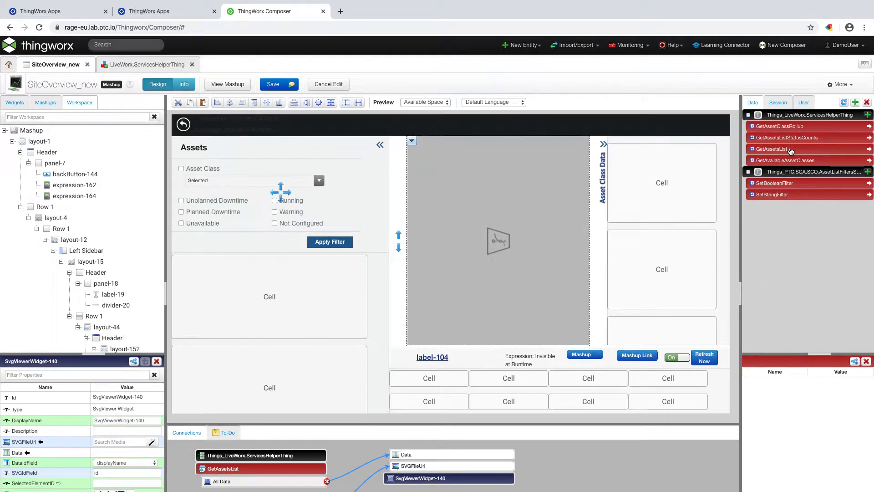
pyautogui.click(752, 150)
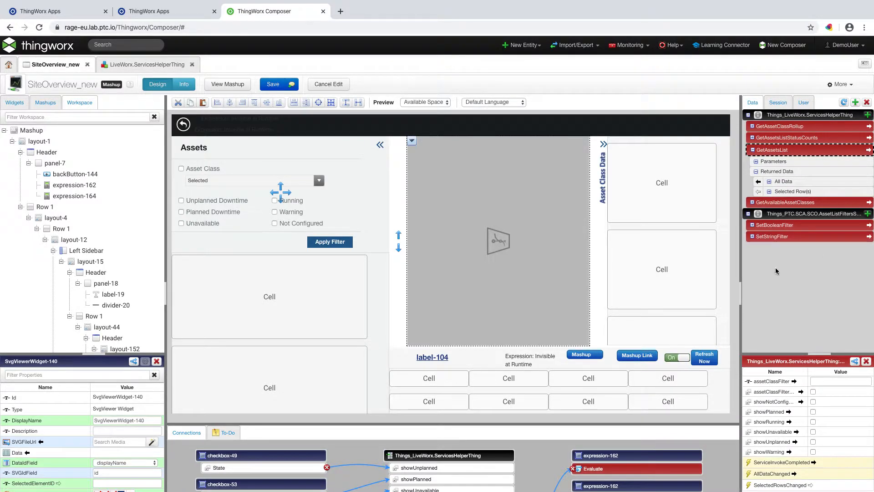
pyautogui.moveTo(402, 426); pyautogui.dragTo(428, 315)
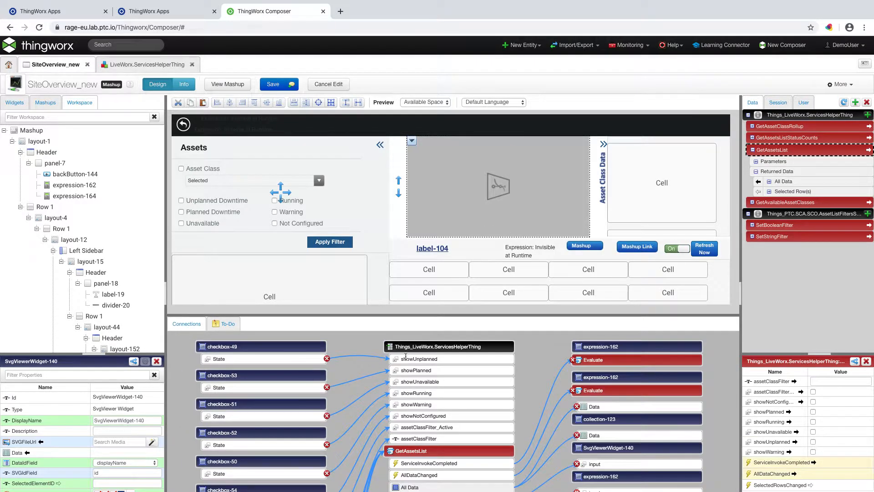
pyautogui.click(476, 210)
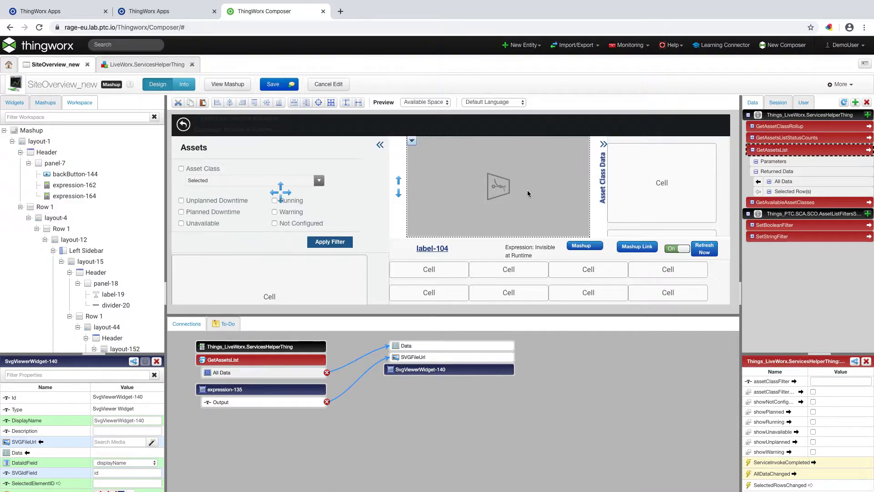
pyautogui.click(271, 284)
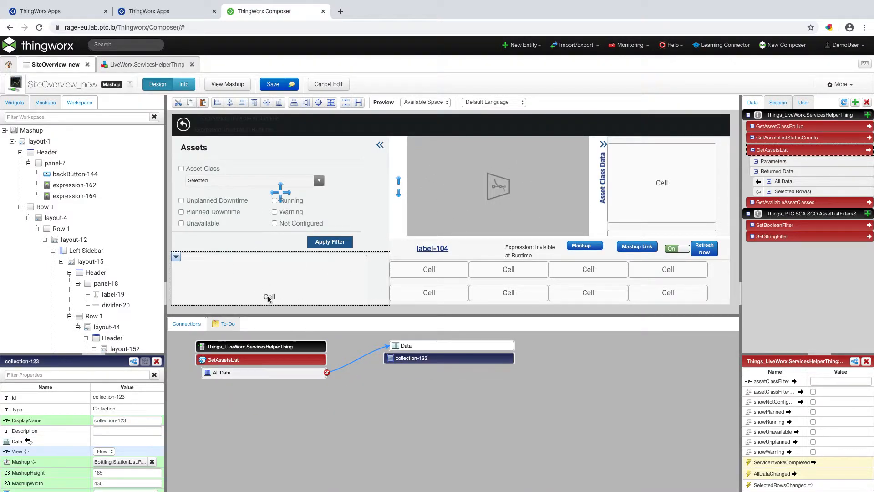
# - Open the test of the GetAssetsList service in LiveWorx.ServicesHelperThing
pyautogui.click(132, 67)
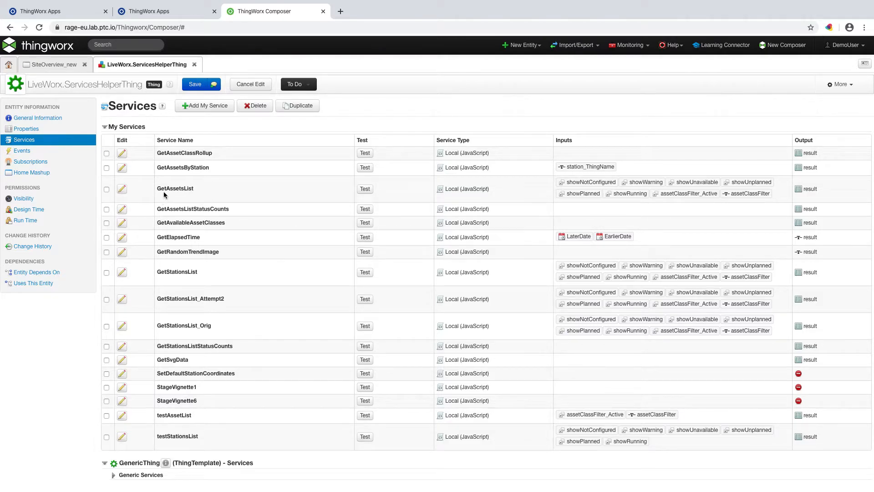
pyautogui.moveTo(158, 188); pyautogui.dragTo(195, 189)
pyautogui.click(363, 190)
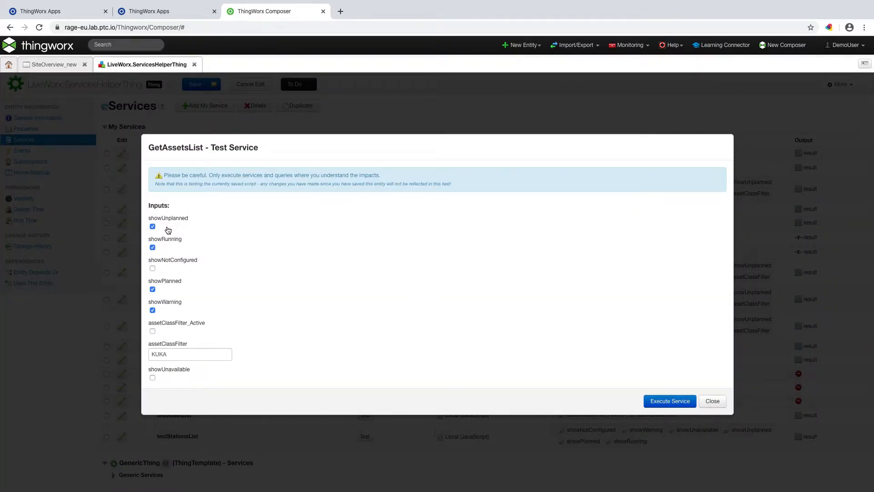
# - Filter the running site overview's assets by the MIXER asset class
pyautogui.click(83, 15)
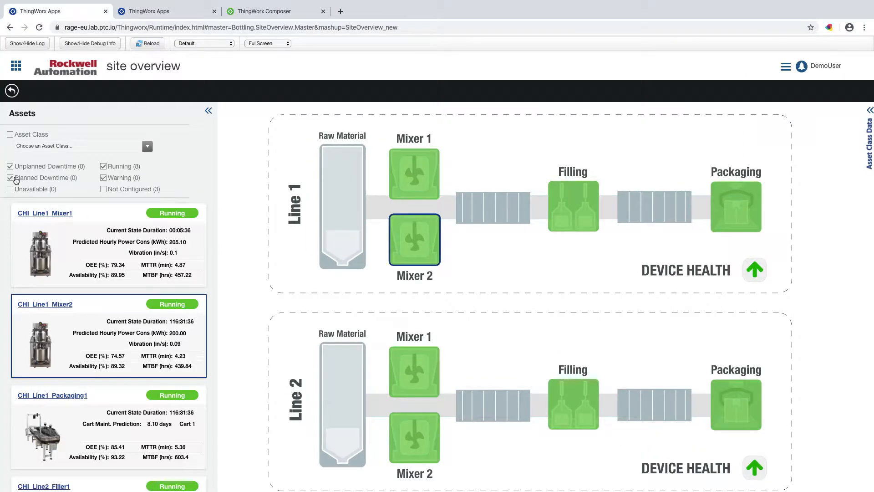
pyautogui.click(11, 136)
pyautogui.click(131, 145)
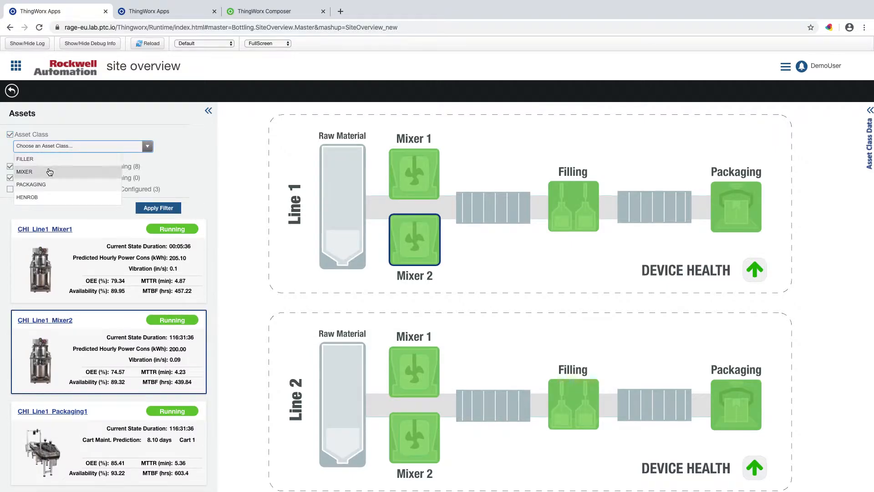
pyautogui.click(50, 171)
pyautogui.click(166, 207)
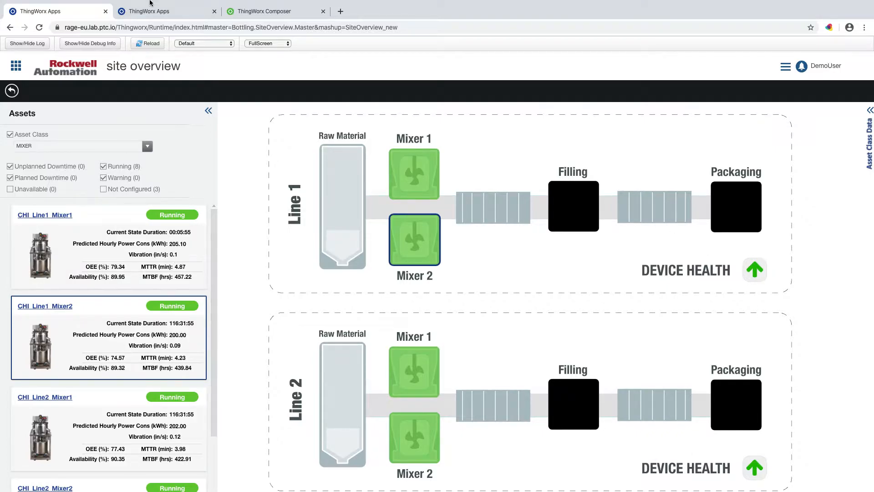
# - Execute the GetAssetsList service test in Composer and highlight the first result's description and name
pyautogui.click(258, 12)
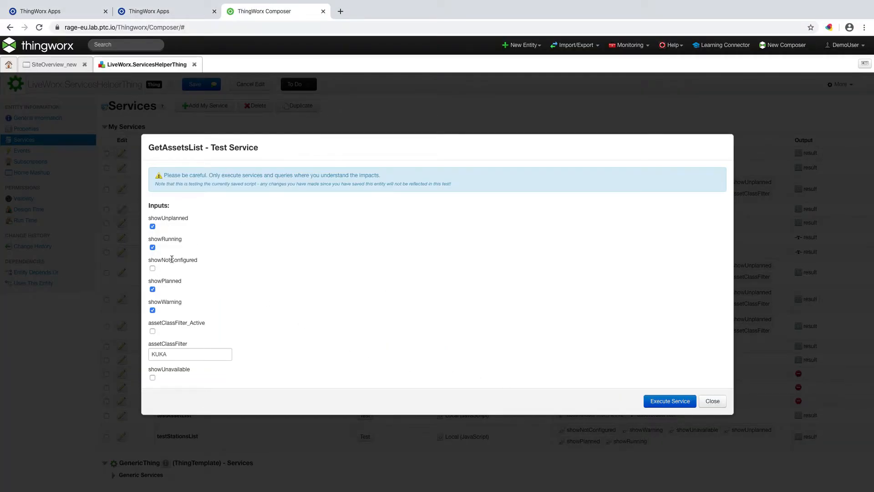
pyautogui.click(670, 400)
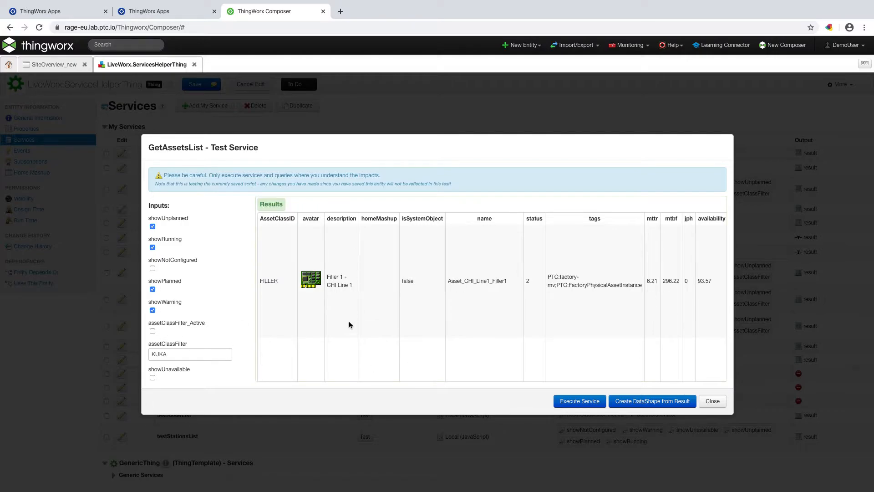
pyautogui.moveTo(332, 276); pyautogui.dragTo(342, 294)
pyautogui.click(450, 279)
pyautogui.moveTo(450, 280); pyautogui.dragTo(492, 310)
# - Examine the further columns of the GetAssetsList results and highlight the first row's displayName value
pyautogui.hscroll(5, 508, 363)
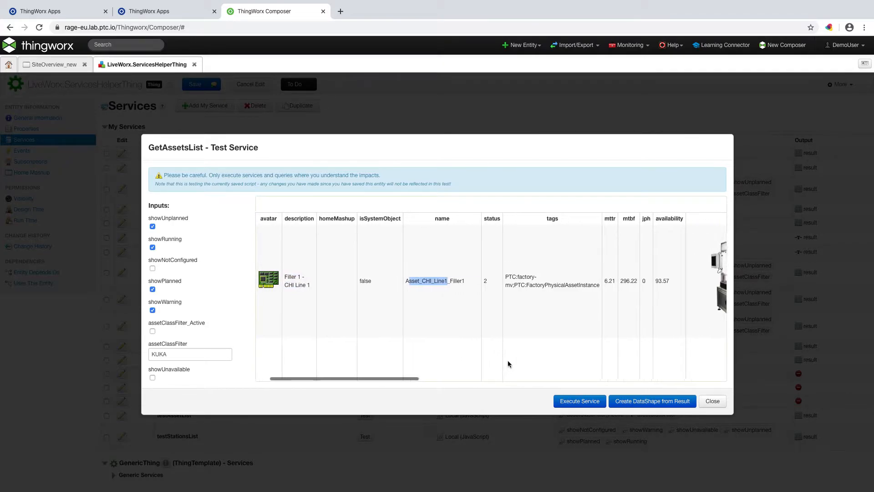
pyautogui.hscroll(3, 507, 360)
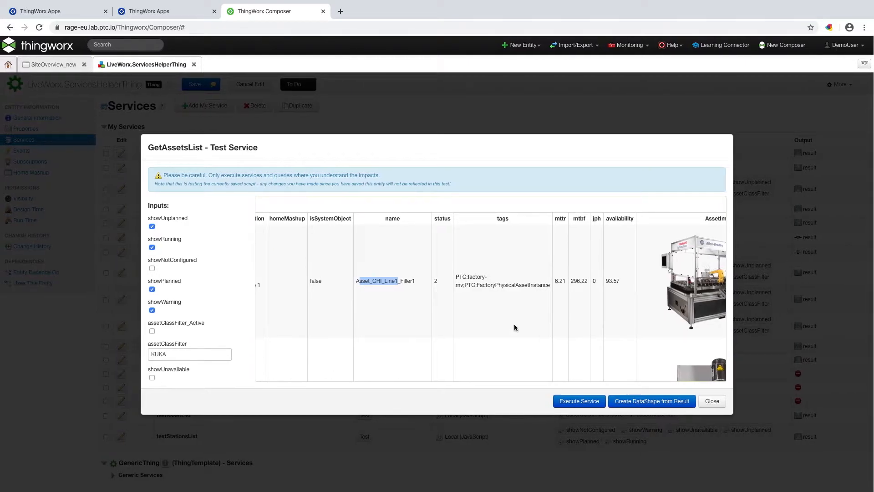
pyautogui.hscroll(3, 514, 327)
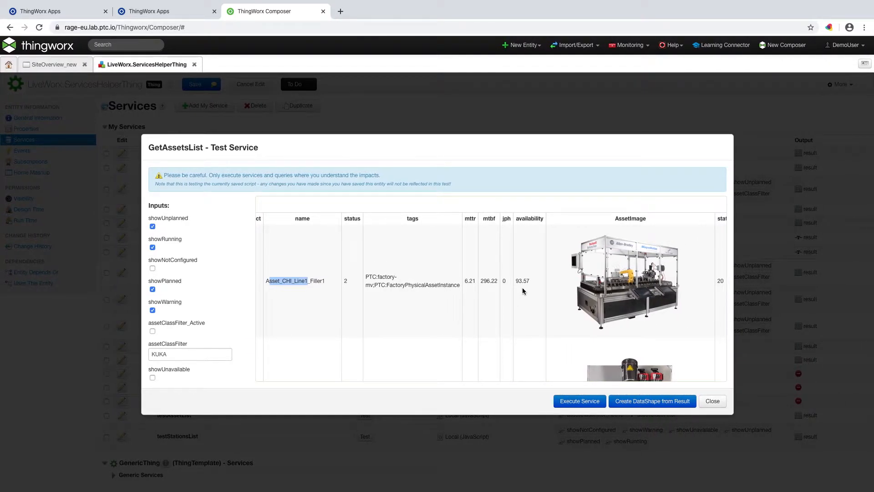
pyautogui.hscroll(10, 509, 278)
pyautogui.rightClick(509, 280)
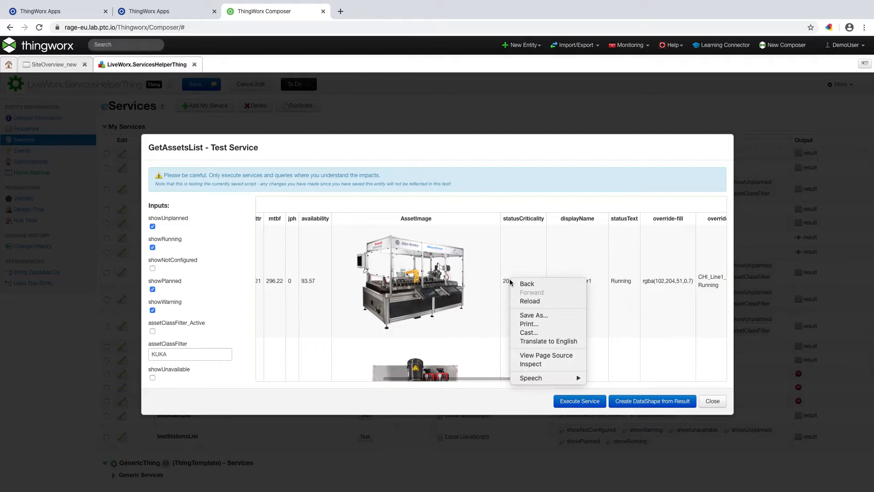
pyautogui.click(518, 256)
pyautogui.hscroll(9, 518, 256)
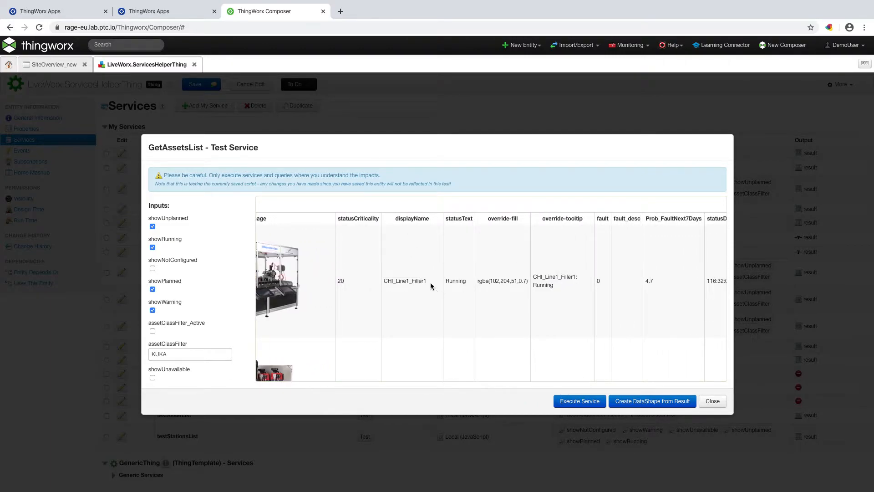
pyautogui.moveTo(431, 285); pyautogui.dragTo(381, 278)
pyautogui.hscroll(1, 492, 293)
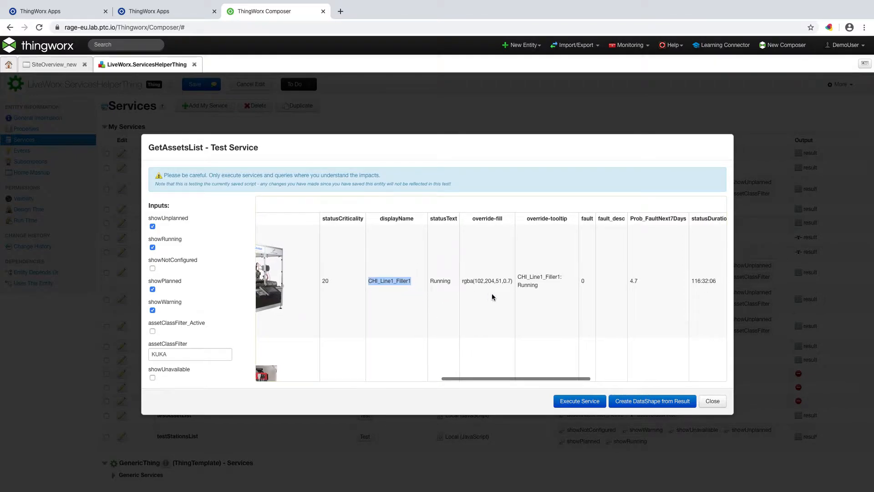
# - Highlight the first row's statusText and override-fill values to examine them
pyautogui.click(438, 282)
pyautogui.doubleClick(438, 283)
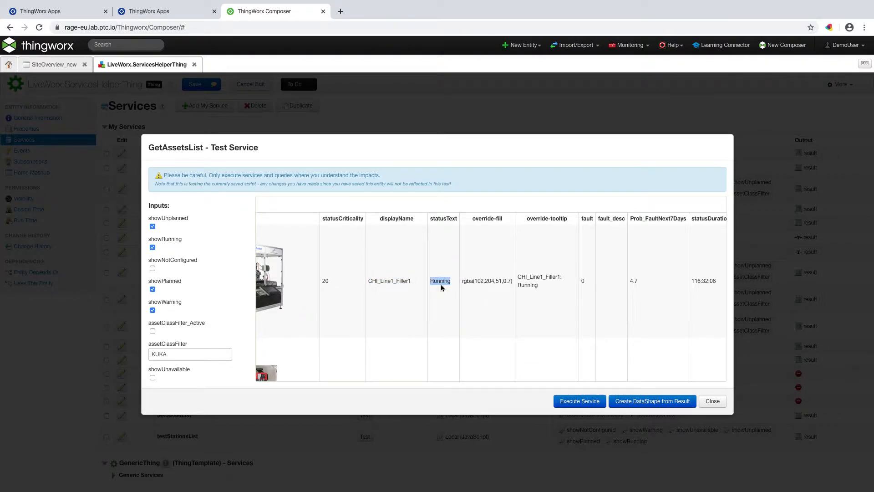
pyautogui.hscroll(1, 522, 298)
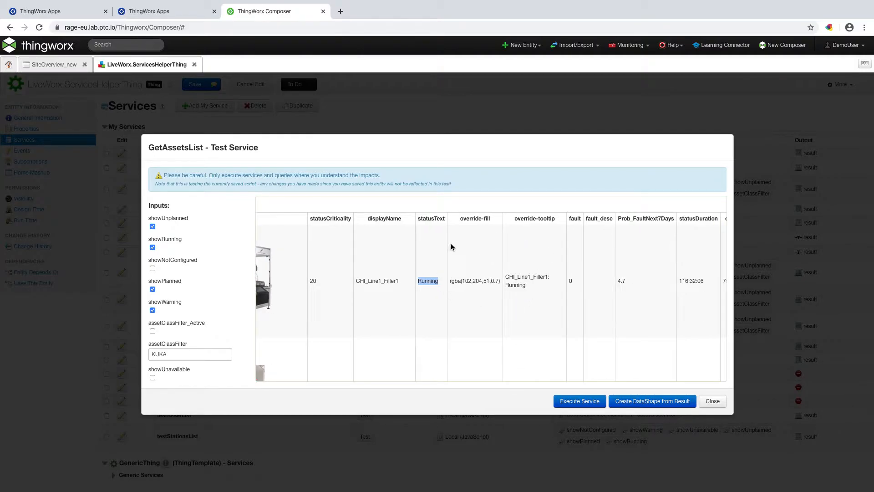
pyautogui.moveTo(451, 281); pyautogui.dragTo(492, 281)
pyautogui.click(500, 301)
# - Highlight the first row's displayName and override-fill values again to relate the shape ID to its colour
pyautogui.moveTo(400, 281); pyautogui.dragTo(352, 279)
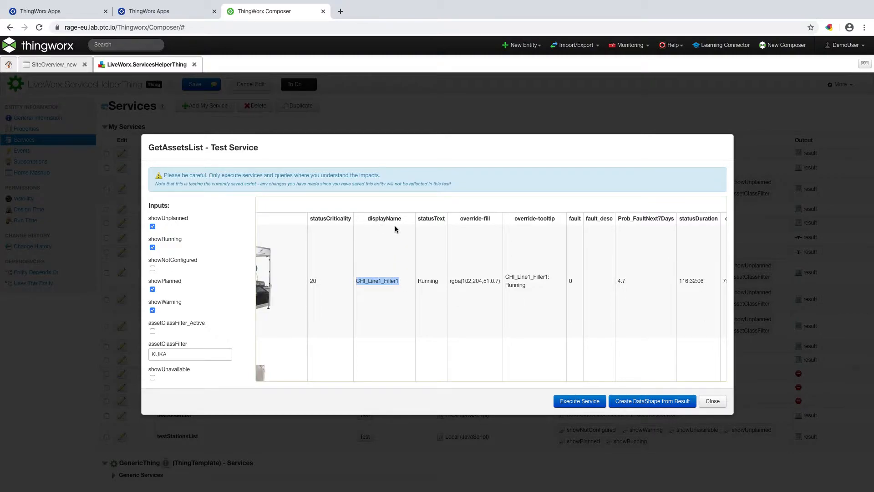
pyautogui.moveTo(356, 284); pyautogui.dragTo(400, 282)
pyautogui.click(492, 222)
pyautogui.moveTo(450, 281); pyautogui.dragTo(499, 282)
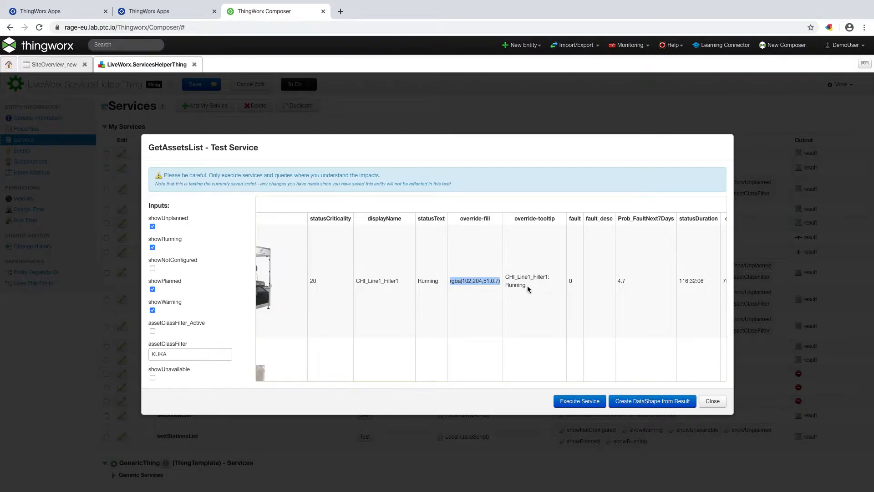
# - Highlight the first row's override-tooltip value, check Line 1 Mixer 1's tooltip in the site overview, and return to the test results
pyautogui.moveTo(528, 285); pyautogui.dragTo(497, 277)
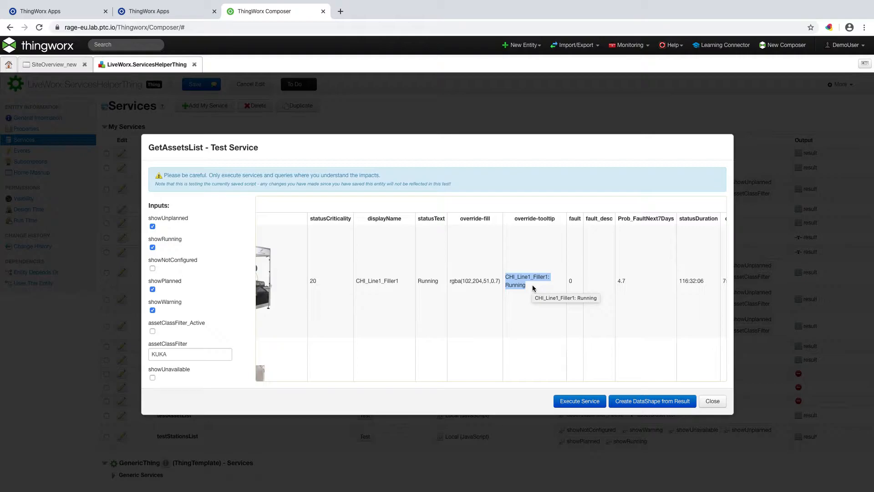
pyautogui.click(101, 7)
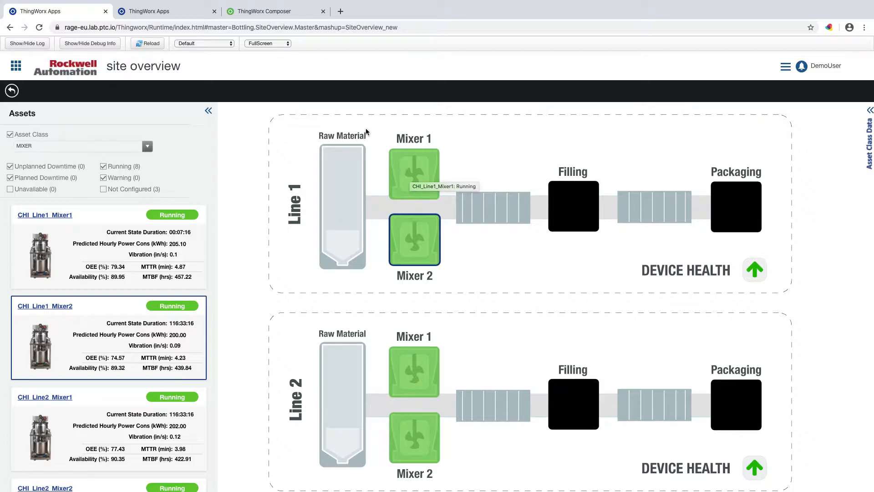
pyautogui.click(264, 11)
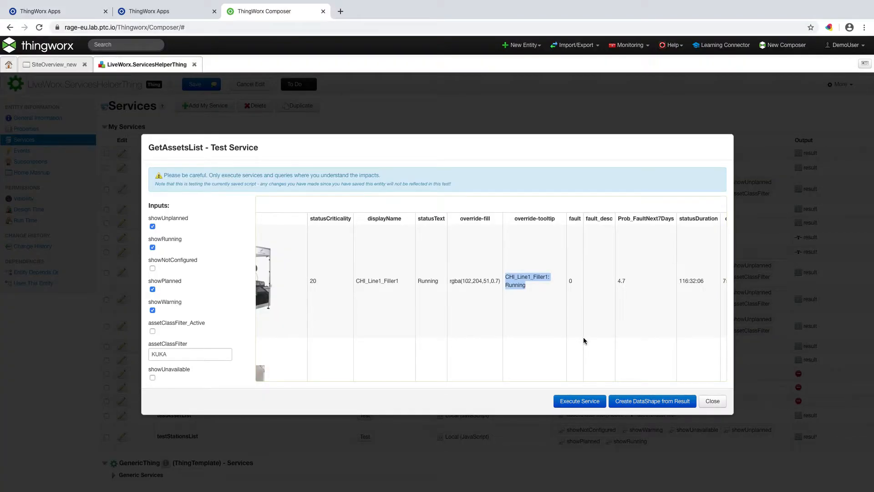
# - Examine the last GetAssetsList columns, highlighting the Line2_DeviceHealth_isGood header and the first row's statusDuration, oee, mashupToDisplay and Vibration values
pyautogui.hscroll(5, 584, 340)
pyautogui.hscroll(6, 584, 337)
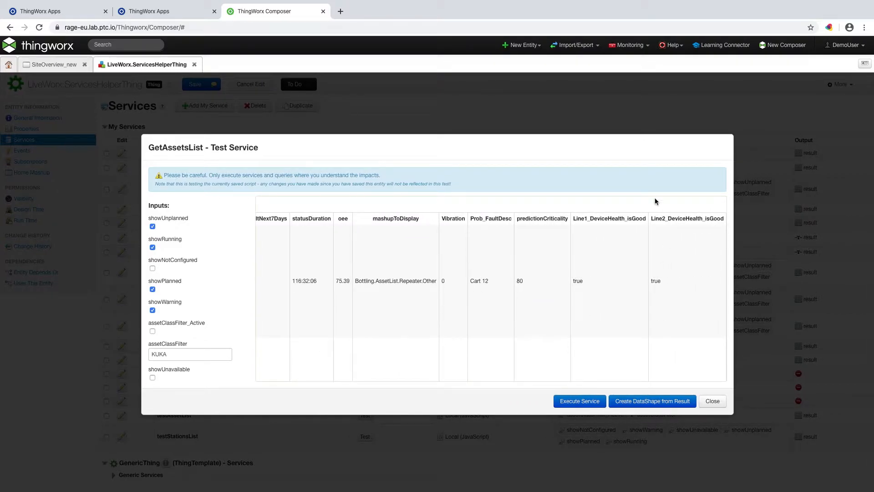
pyautogui.moveTo(576, 219); pyautogui.dragTo(721, 219)
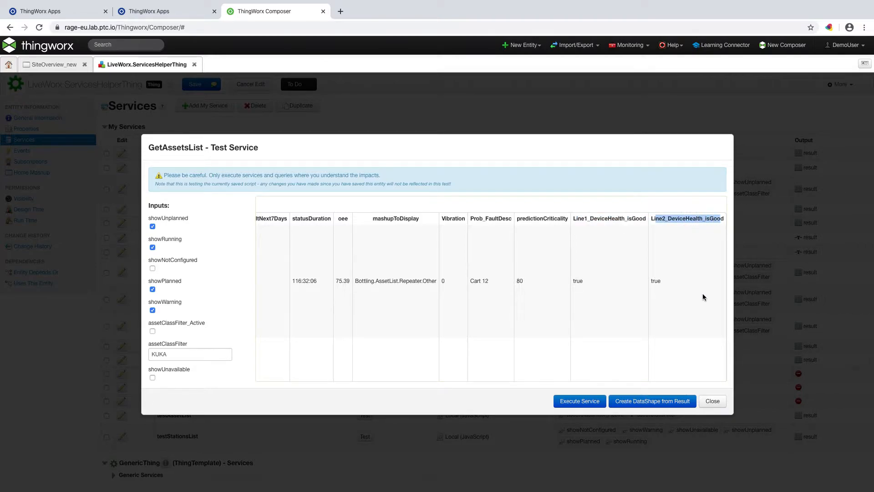
pyautogui.click(683, 292)
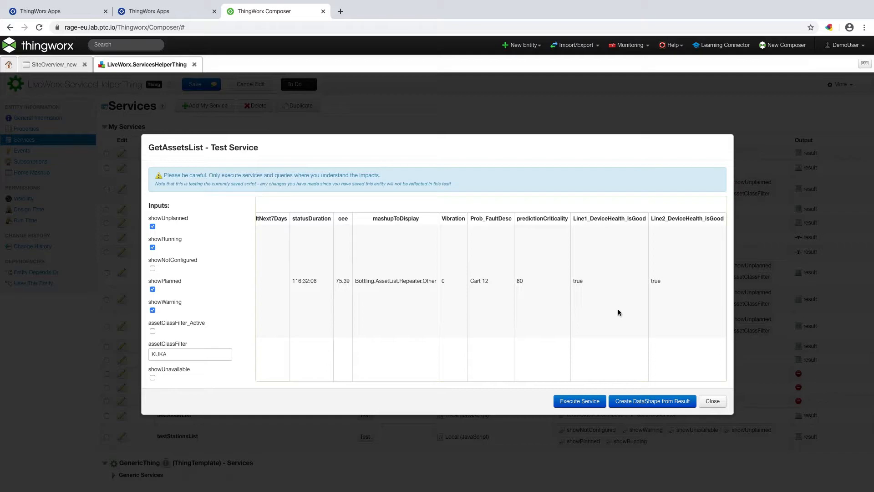
pyautogui.scroll(-1, 620, 272)
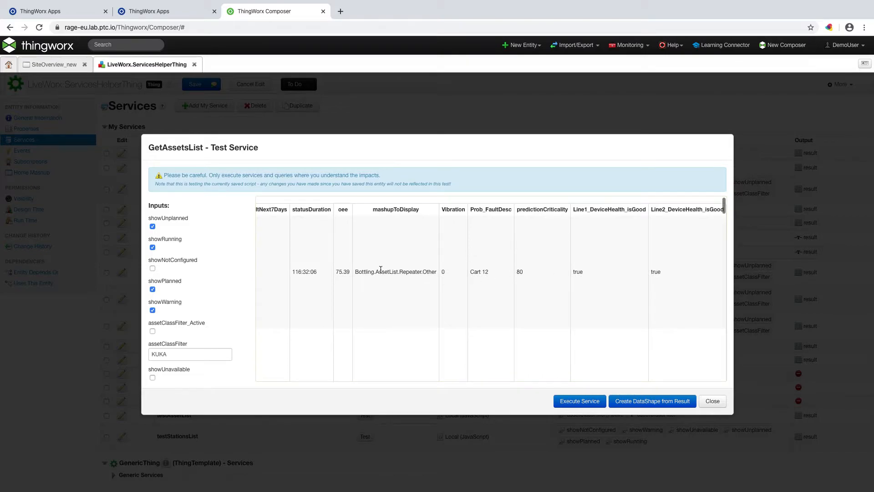
pyautogui.moveTo(299, 271); pyautogui.dragTo(444, 272)
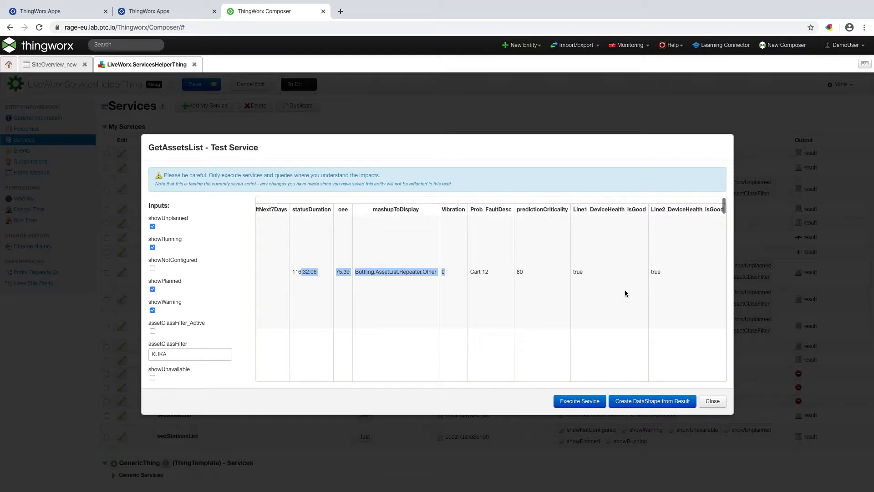
# - Go through the following assets in the test results, from Mixer 1 to Mixer 2 of CHI Line 1
pyautogui.scroll(-3, 621, 291)
pyautogui.scroll(-1, 621, 294)
pyautogui.hscroll(-6, 610, 286)
pyautogui.hscroll(-10, 610, 285)
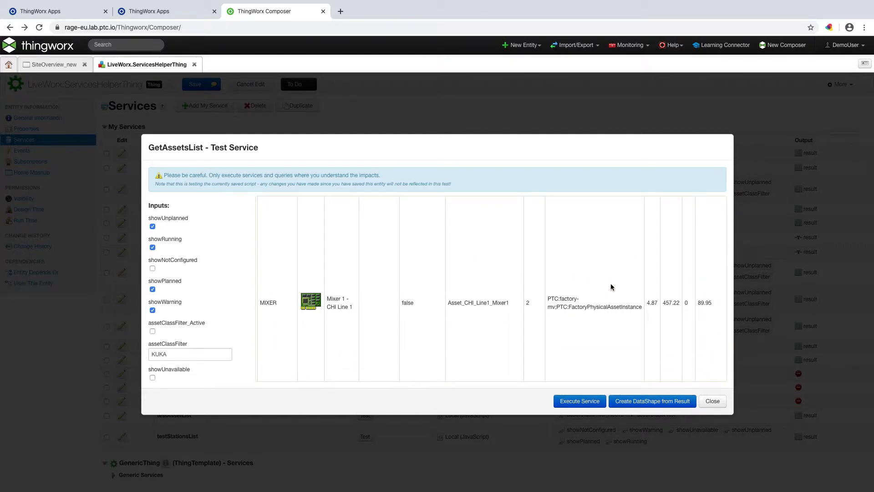
pyautogui.scroll(-5, 474, 291)
pyautogui.scroll(-3, 427, 279)
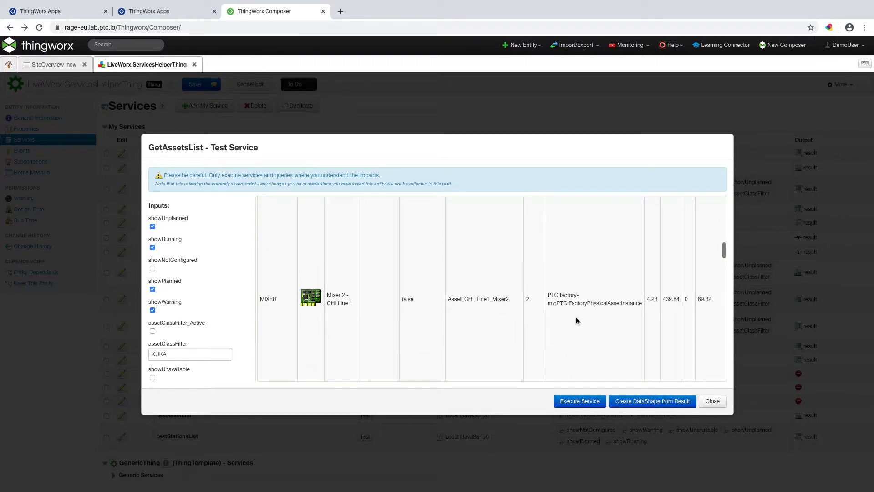
# - Highlight the override-fill and statusText values in the CHI_Line1_Mixer2 row to examine them
pyautogui.hscroll(10, 542, 322)
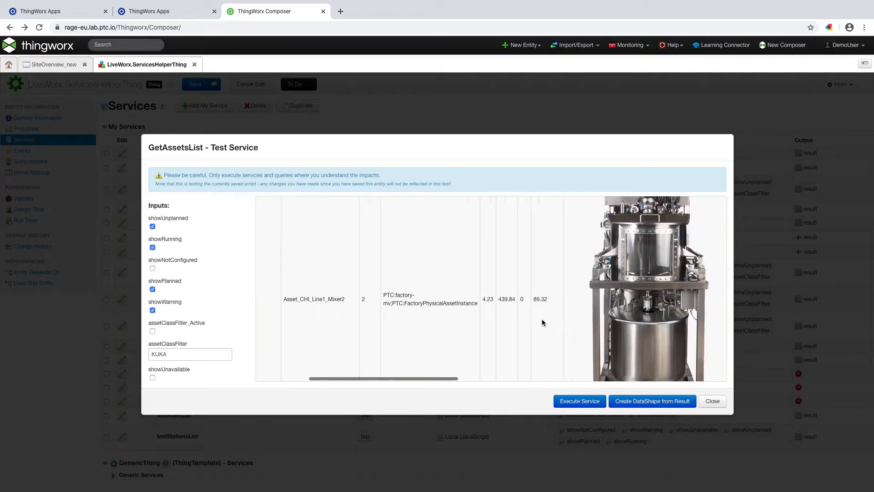
pyautogui.hscroll(10, 542, 322)
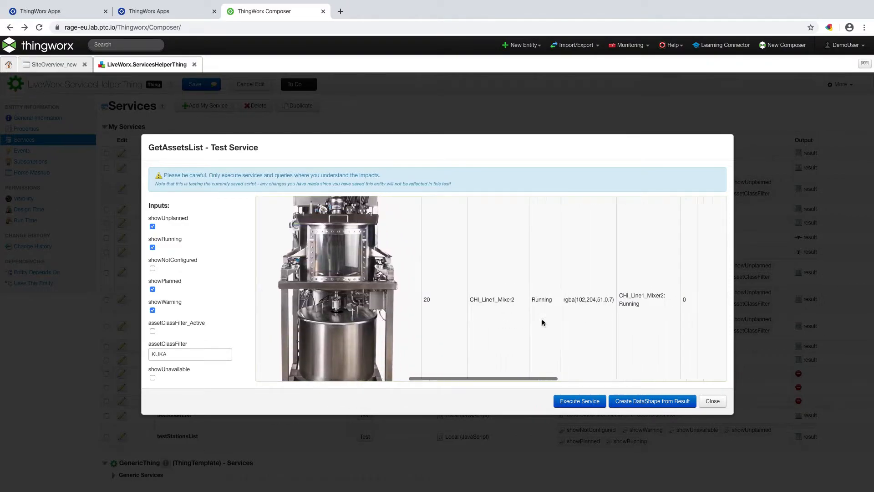
pyautogui.hscroll(1, 542, 322)
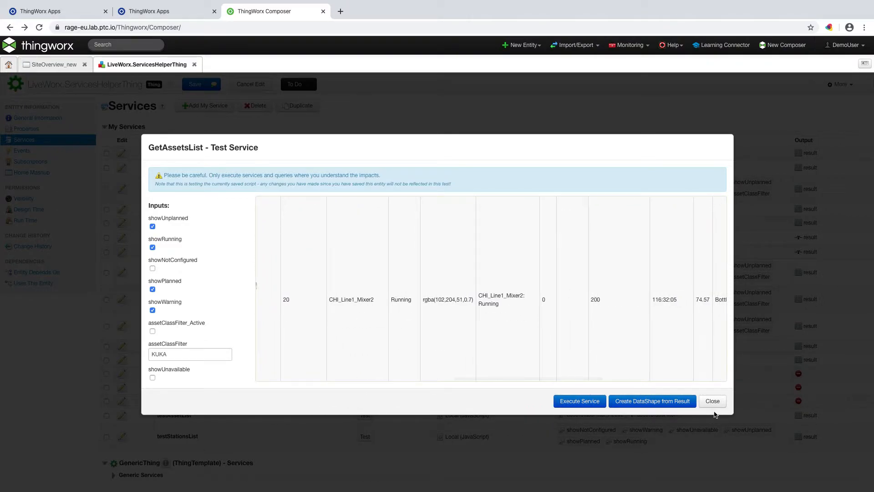
pyautogui.moveTo(508, 307); pyautogui.dragTo(474, 297)
pyautogui.click(497, 308)
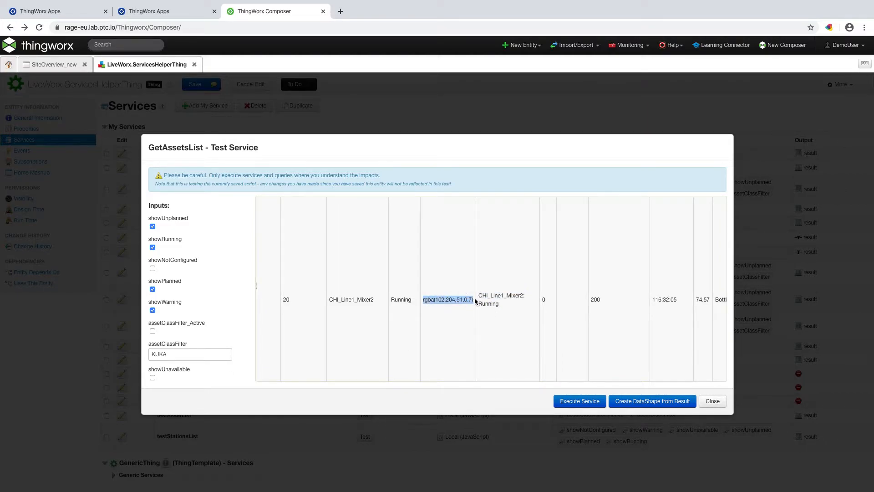
pyautogui.doubleClick(397, 300)
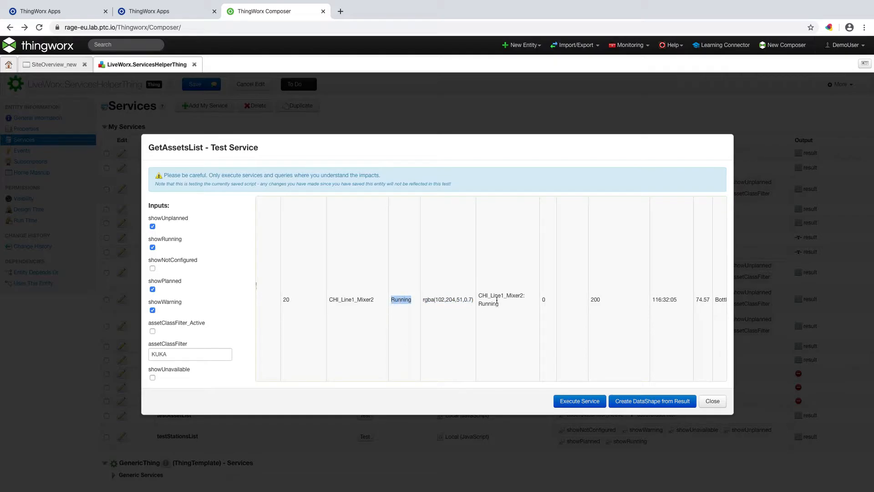
# - Close the service test and open the GetAssetsList script in the full-screen editor
pyautogui.click(713, 401)
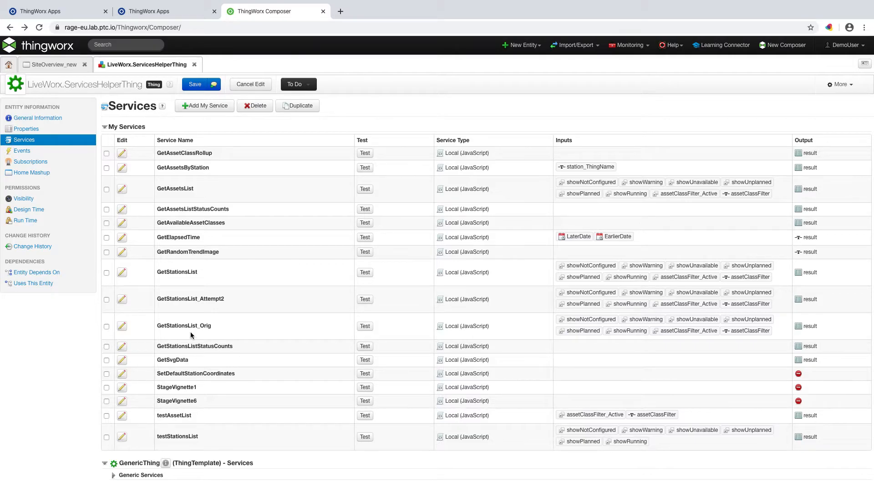
pyautogui.click(122, 191)
pyautogui.click(842, 214)
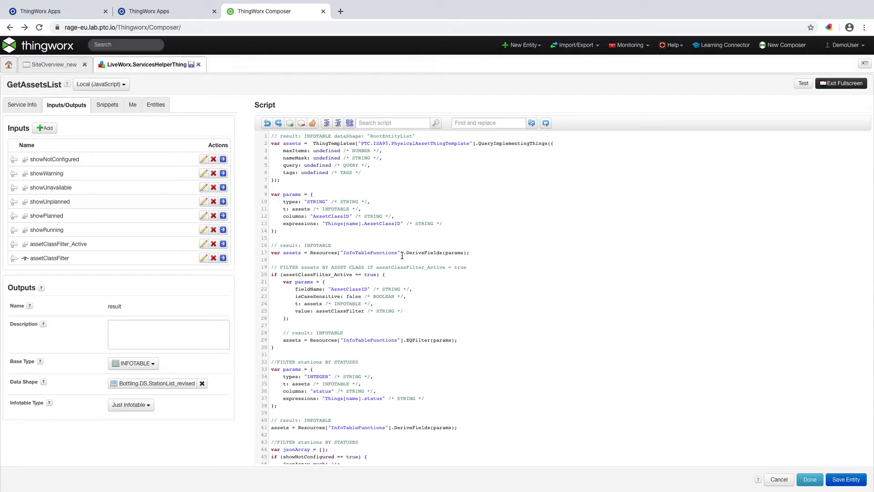
# - Highlight the opening section of the GetAssetsList script that queries assets and prepares the class and status filters
pyautogui.moveTo(272, 142); pyautogui.dragTo(518, 441)
pyautogui.scroll(-3, 506, 310)
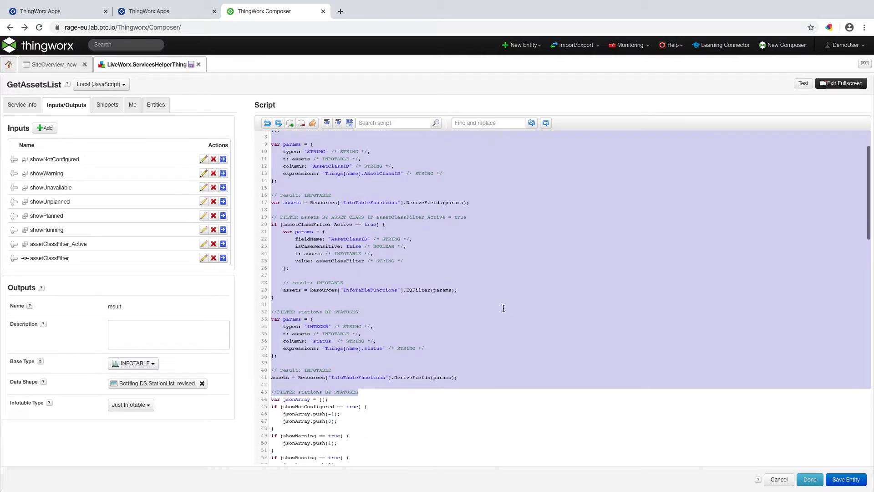
pyautogui.click(399, 317)
pyautogui.moveTo(441, 355); pyautogui.dragTo(266, 125)
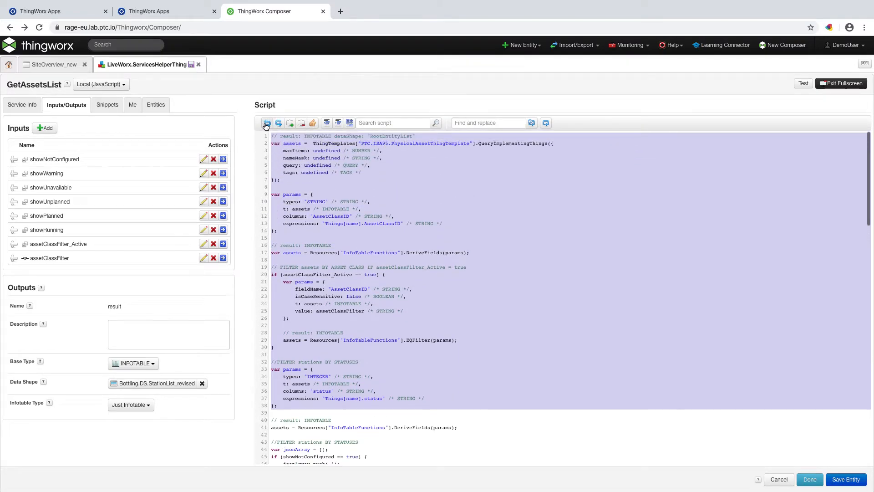
# - Highlight PTC.ISA95.PhysicalAssetThingTemplate, its QueryImplementingThings call and the AssetClassID parameters to examine how assets are collected
pyautogui.click(421, 151)
pyautogui.moveTo(361, 143); pyautogui.dragTo(473, 143)
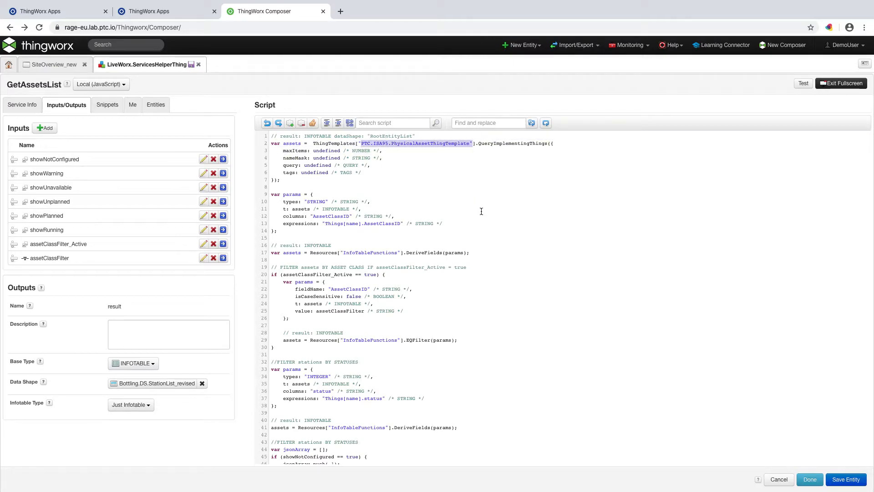
pyautogui.moveTo(478, 143); pyautogui.dragTo(551, 143)
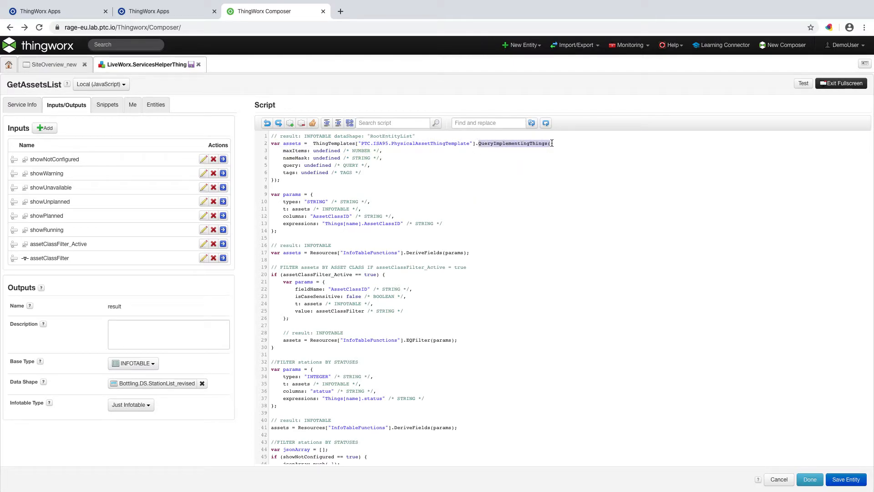
pyautogui.moveTo(364, 143); pyautogui.dragTo(475, 143)
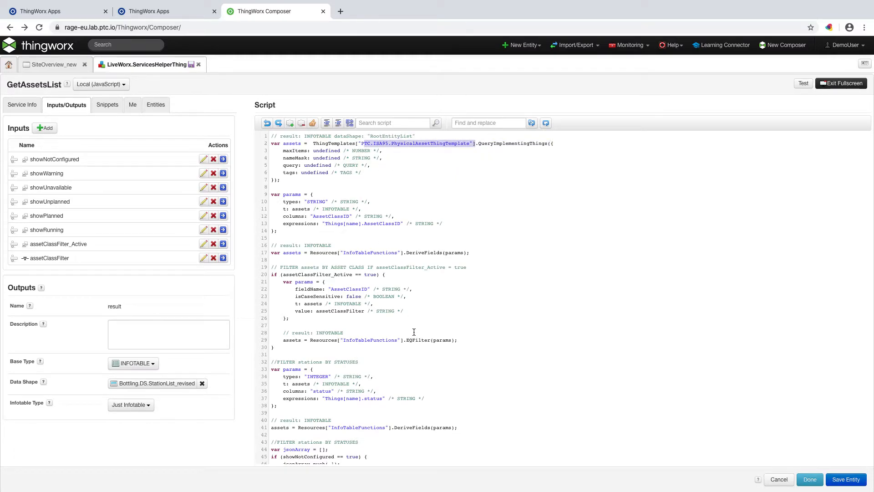
pyautogui.moveTo(301, 202); pyautogui.dragTo(355, 236)
pyautogui.click(346, 224)
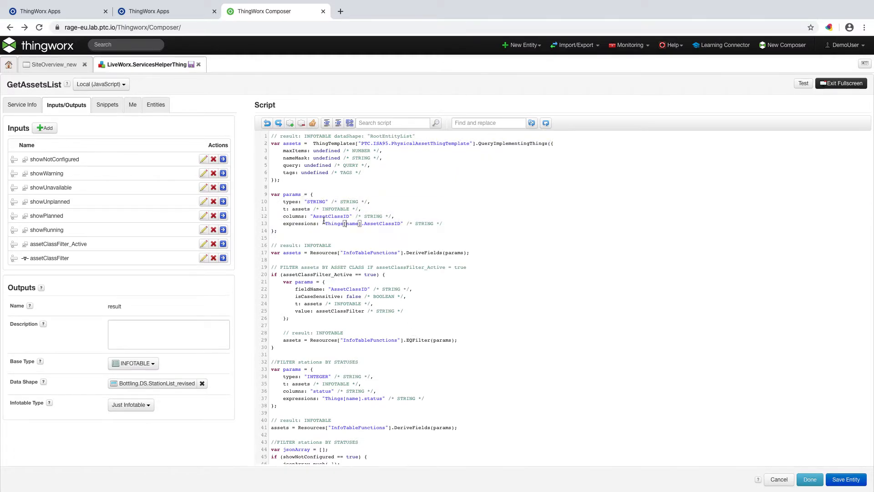
# - Examine the script's status filtering and highlight the block that builds jsonArray from the show options
pyautogui.scroll(-5, 406, 341)
pyautogui.scroll(-3, 406, 339)
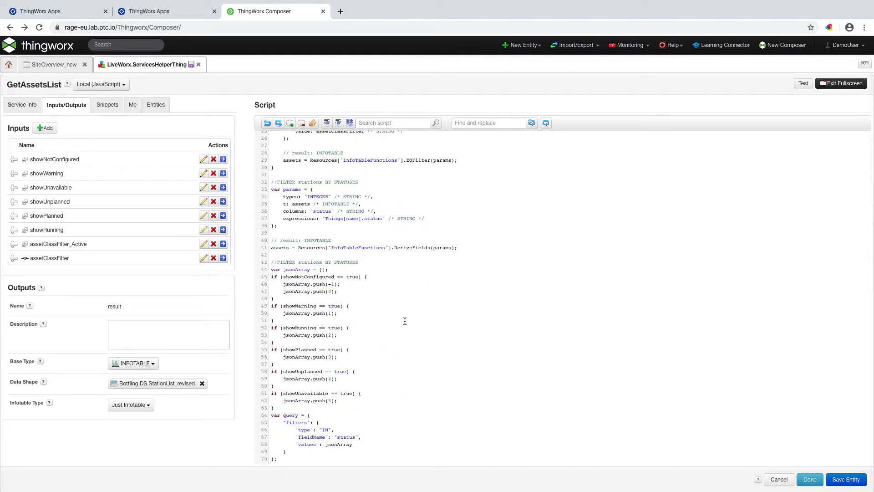
pyautogui.scroll(-1, 406, 321)
pyautogui.scroll(4, 406, 318)
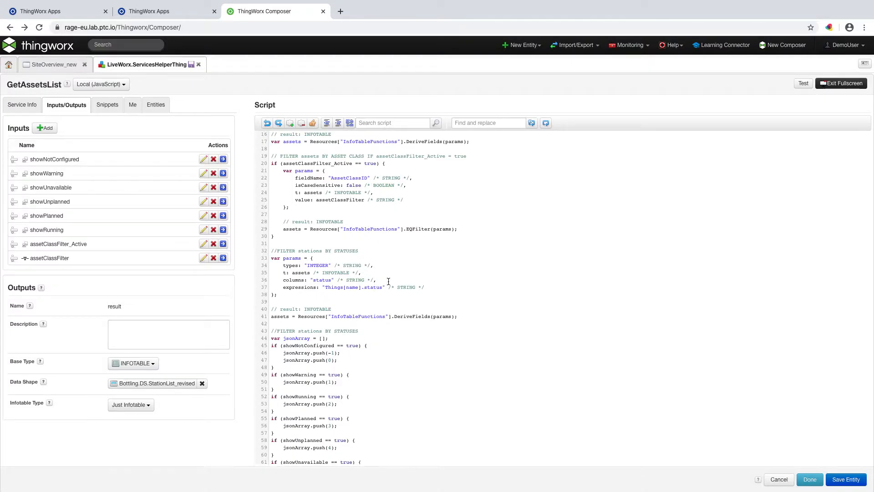
pyautogui.scroll(-5, 387, 300)
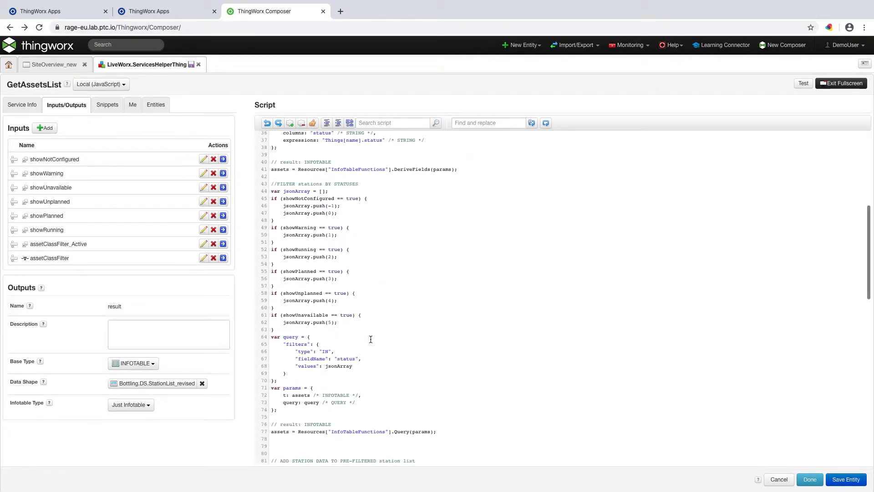
pyautogui.moveTo(284, 182); pyautogui.dragTo(379, 179)
pyautogui.click(340, 198)
pyautogui.moveTo(306, 178); pyautogui.dragTo(400, 342)
pyautogui.scroll(-2, 400, 341)
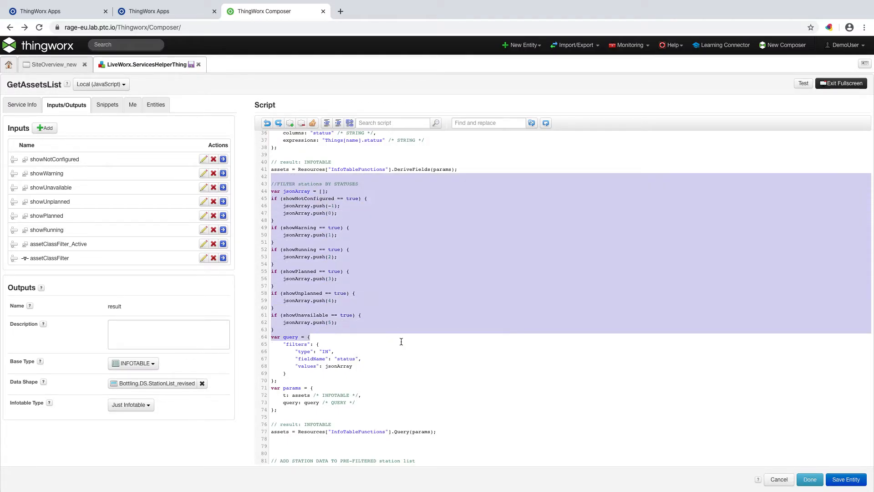
# - Highlight the Line1 and Line2 DeviceHealth_isGood assignments, their Line_CHI_Line1 and Line_CHI_Line2 references, and the row loop's opening lines
pyautogui.scroll(-8, 415, 346)
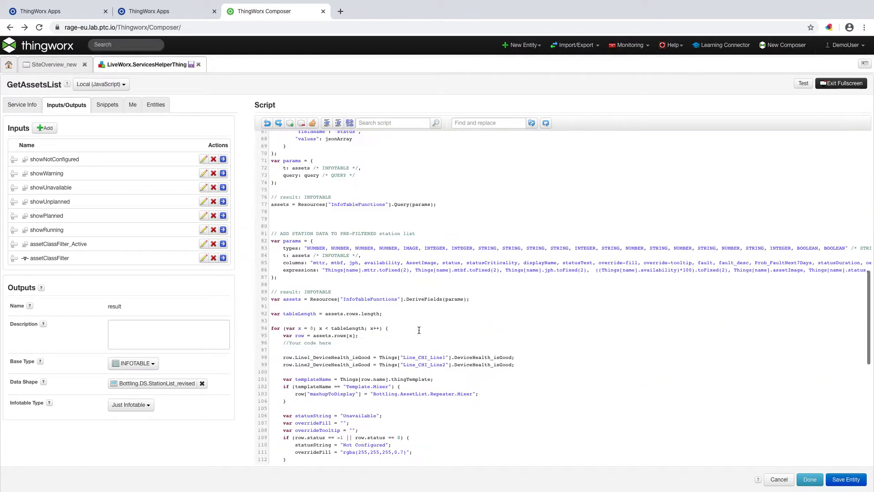
pyautogui.scroll(-3, 404, 336)
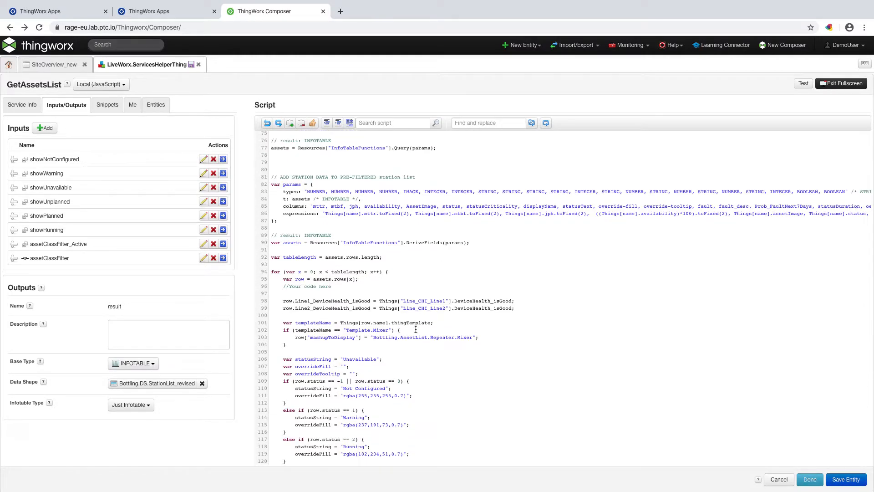
pyautogui.moveTo(539, 308); pyautogui.dragTo(276, 301)
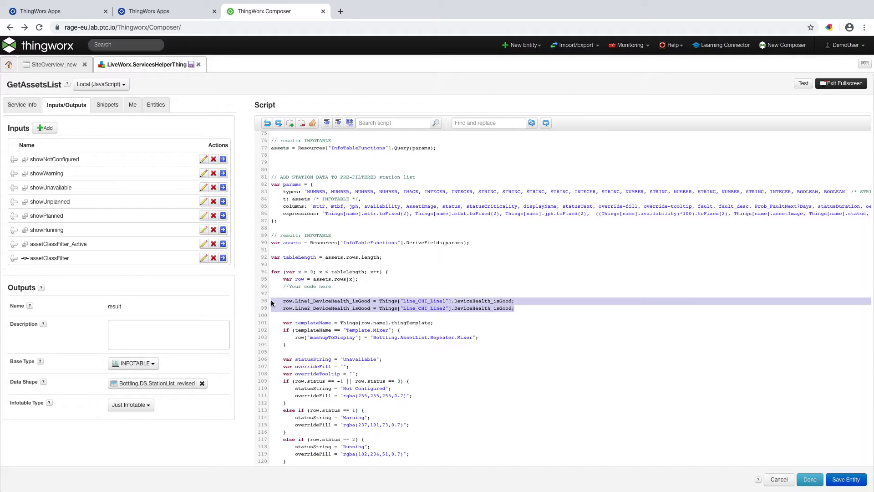
pyautogui.click(424, 283)
pyautogui.moveTo(379, 301); pyautogui.dragTo(448, 300)
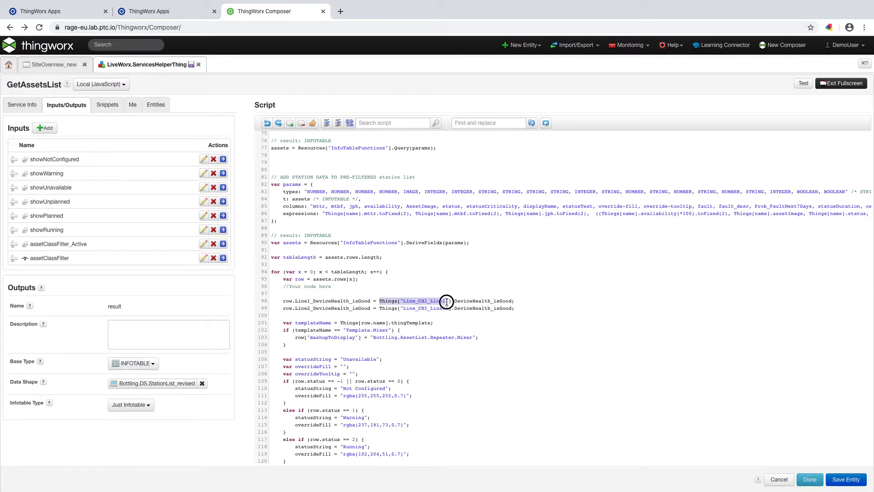
pyautogui.moveTo(452, 308); pyautogui.dragTo(398, 309)
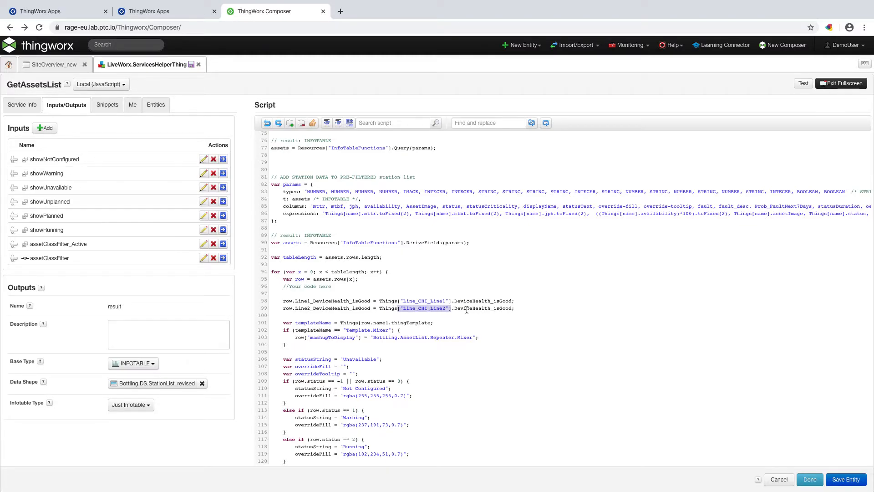
pyautogui.moveTo(369, 301); pyautogui.dragTo(415, 275)
pyautogui.click(291, 272)
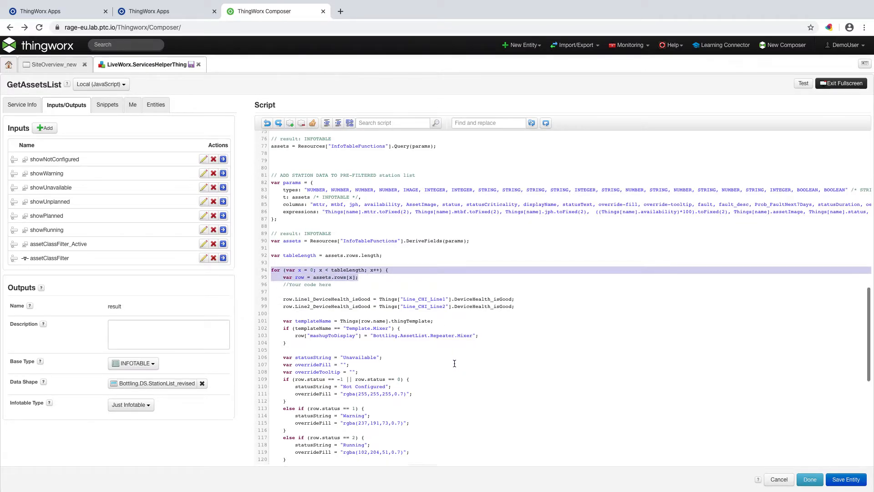
# - Highlight the row["mashupToDisplay"] assignment under the Template.Mixer condition to examine which repeater mashup mixers use
pyautogui.scroll(-2, 455, 363)
pyautogui.click(369, 287)
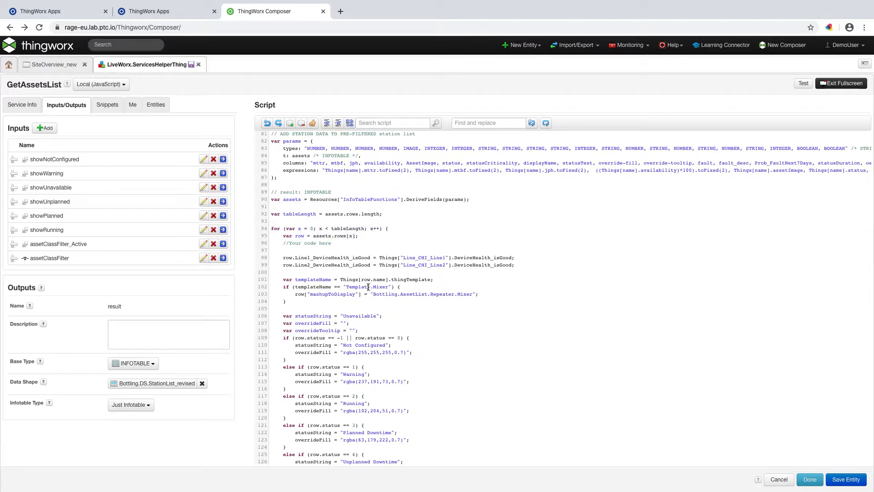
pyautogui.click(296, 294)
pyautogui.moveTo(296, 295); pyautogui.dragTo(362, 296)
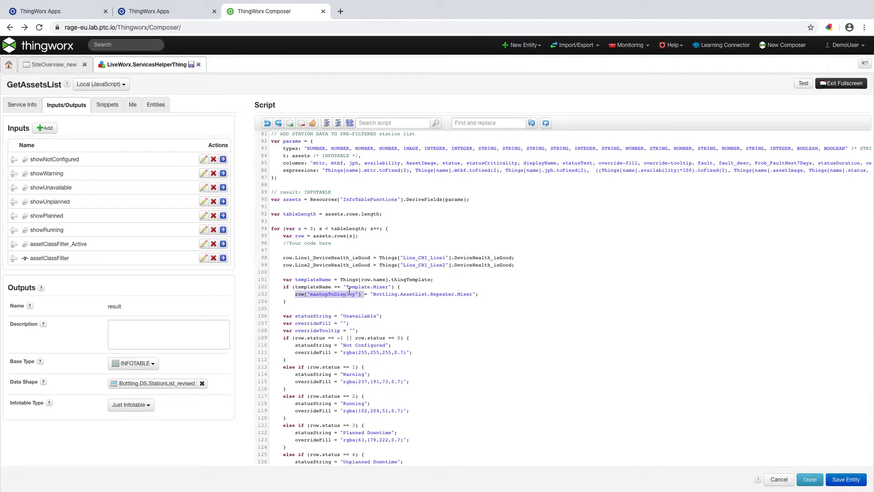
pyautogui.click(396, 294)
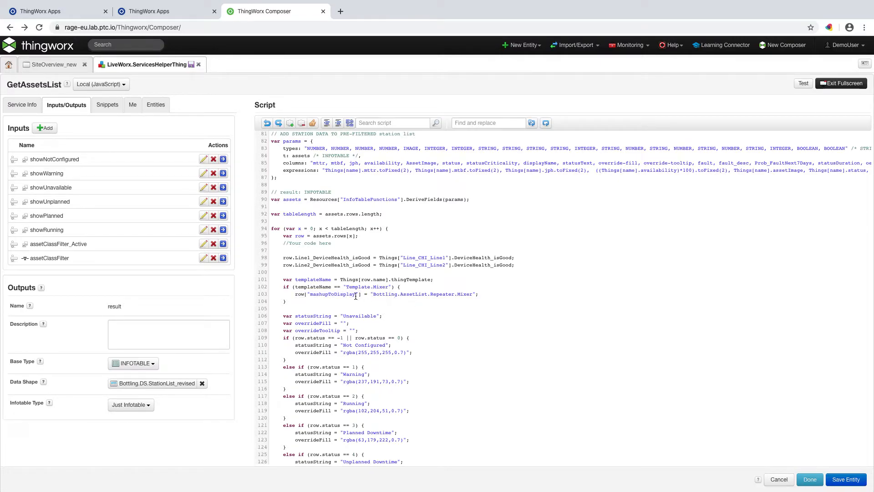
# - Highlight the statusString, overrideFill and overrideTooltip declarations to examine the defaults set for each asset row
pyautogui.scroll(-3, 368, 320)
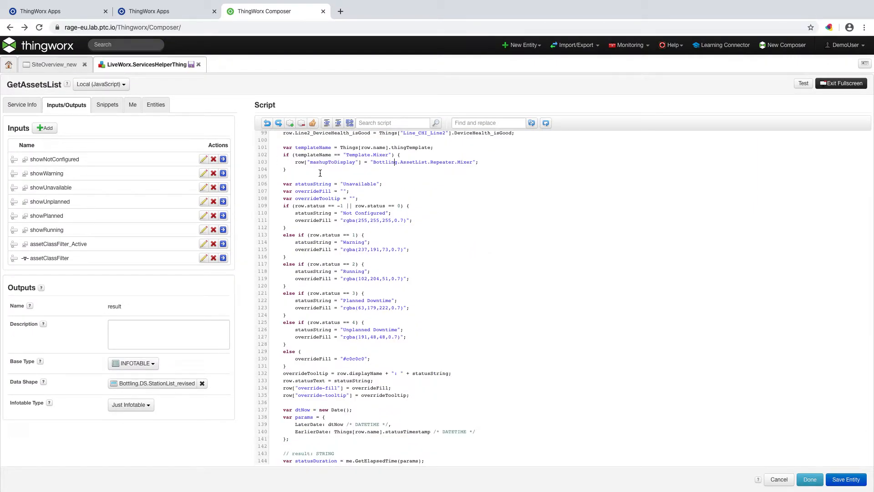
pyautogui.moveTo(283, 184); pyautogui.dragTo(369, 183)
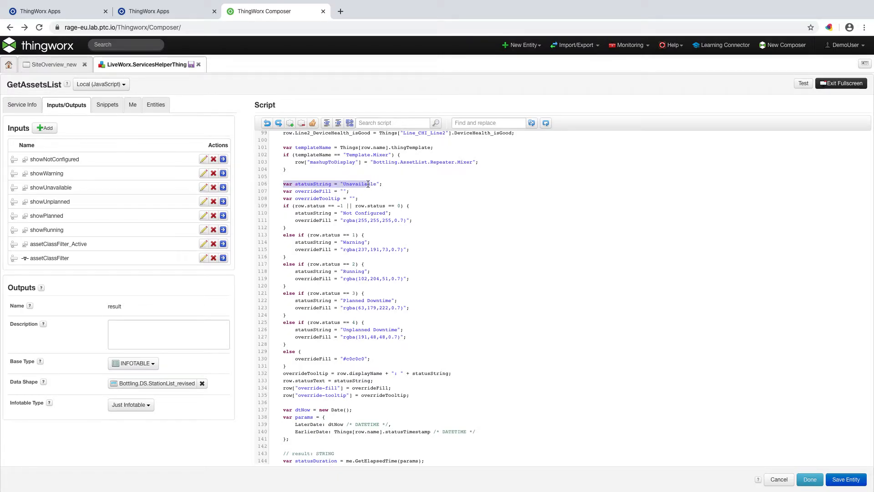
pyautogui.click(368, 184)
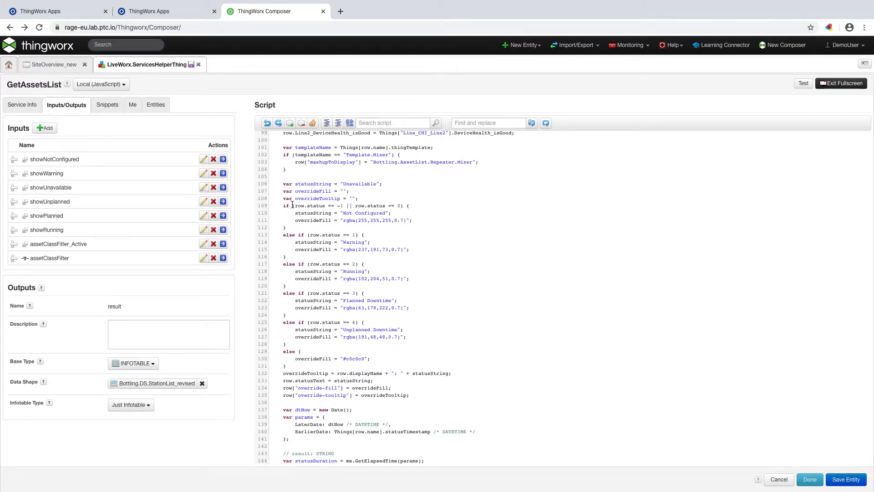
pyautogui.moveTo(295, 191); pyautogui.dragTo(350, 193)
pyautogui.moveTo(295, 199); pyautogui.dragTo(360, 198)
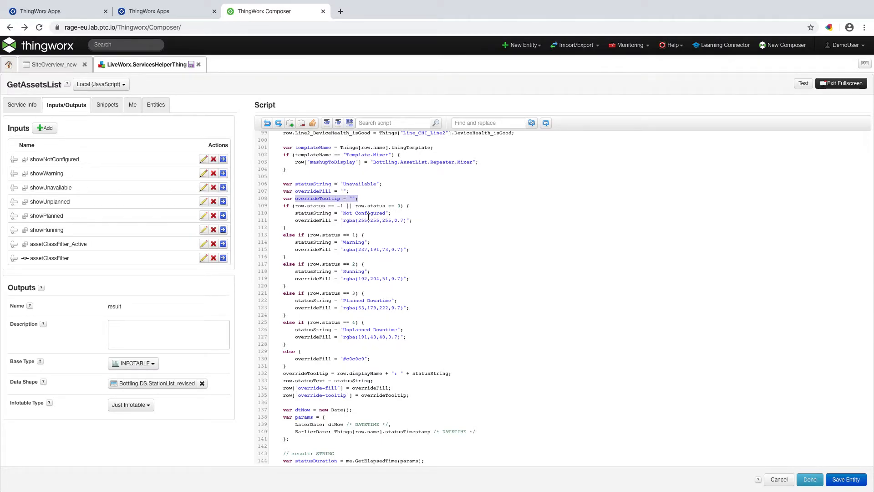
# - Highlight the "Not Configured" status text, its rgba fill and the "Running" branch to examine how each status gets its text and colour
pyautogui.moveTo(343, 212); pyautogui.dragTo(390, 212)
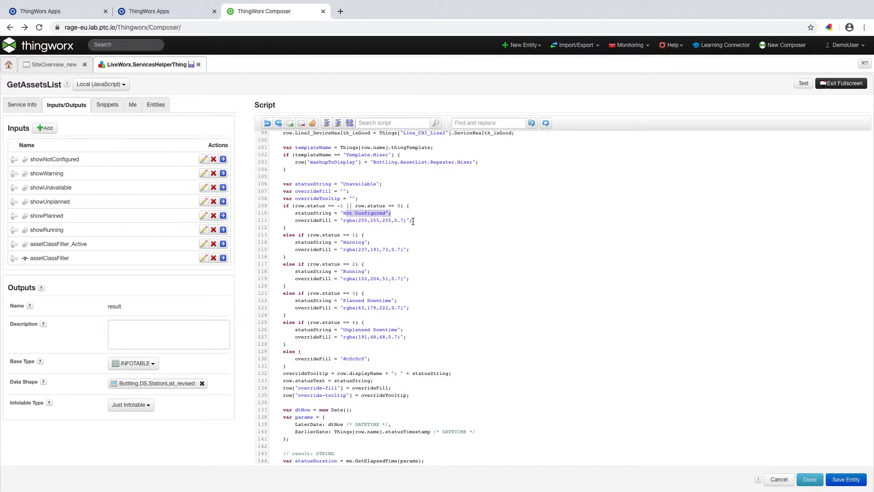
pyautogui.moveTo(408, 220); pyautogui.dragTo(339, 220)
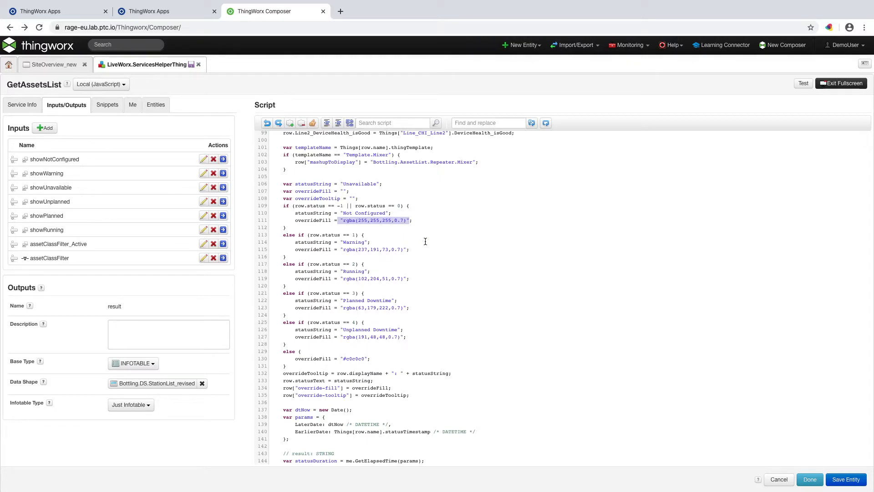
pyautogui.scroll(-1, 336, 276)
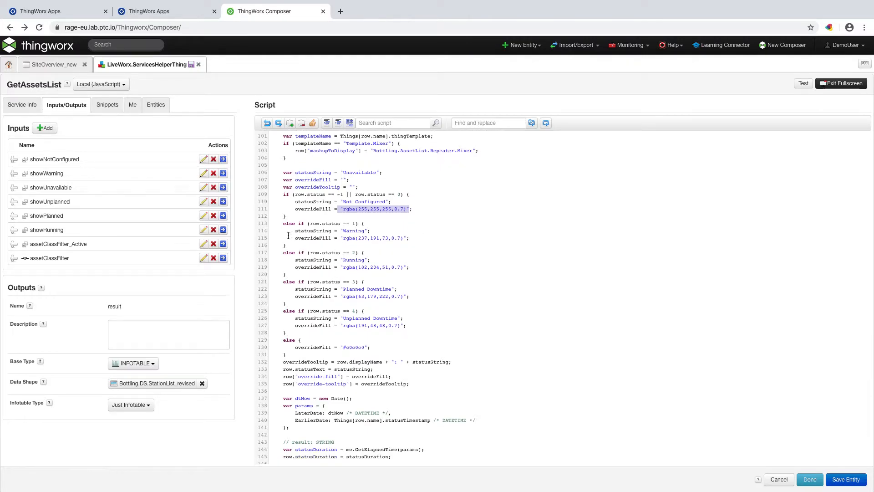
pyautogui.moveTo(410, 267); pyautogui.dragTo(272, 263)
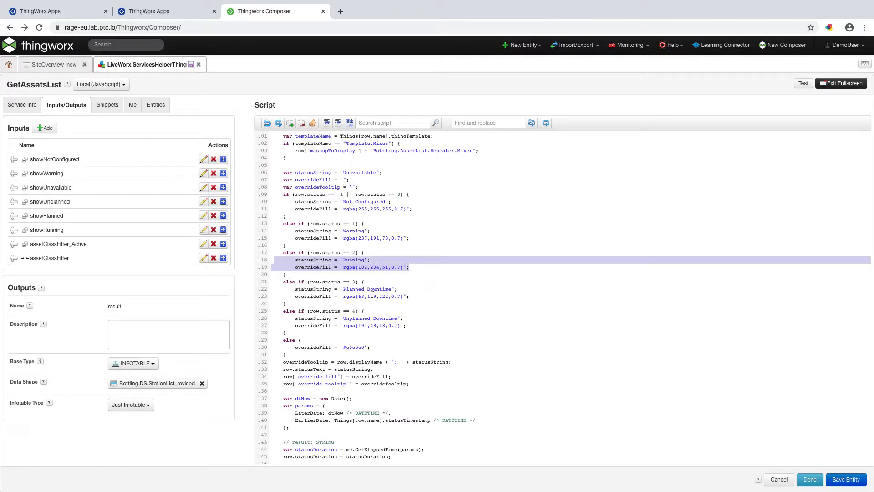
# - Highlight the overrideTooltip assignment and the row["override-fill"] assignment to examine how tooltip and fill are written to each row
pyautogui.scroll(-3, 377, 301)
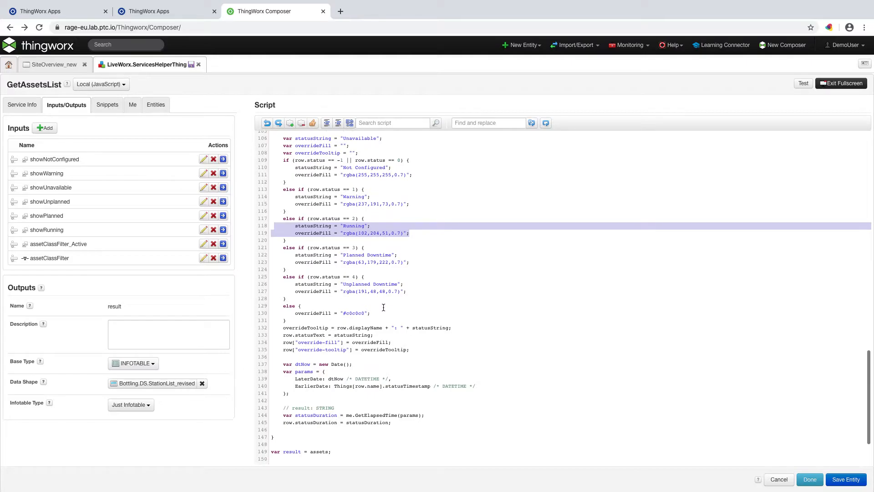
pyautogui.scroll(-3, 382, 307)
pyautogui.scroll(-2, 383, 308)
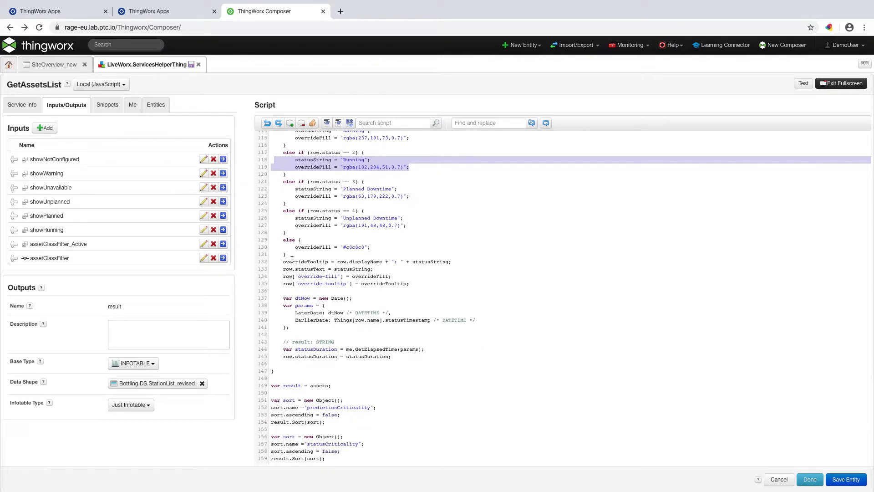
pyautogui.moveTo(283, 262); pyautogui.dragTo(449, 262)
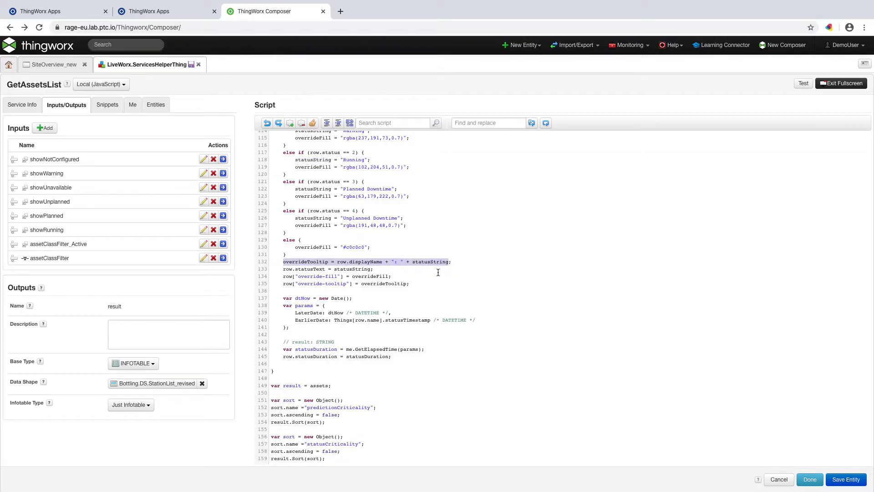
pyautogui.moveTo(283, 276); pyautogui.dragTo(359, 277)
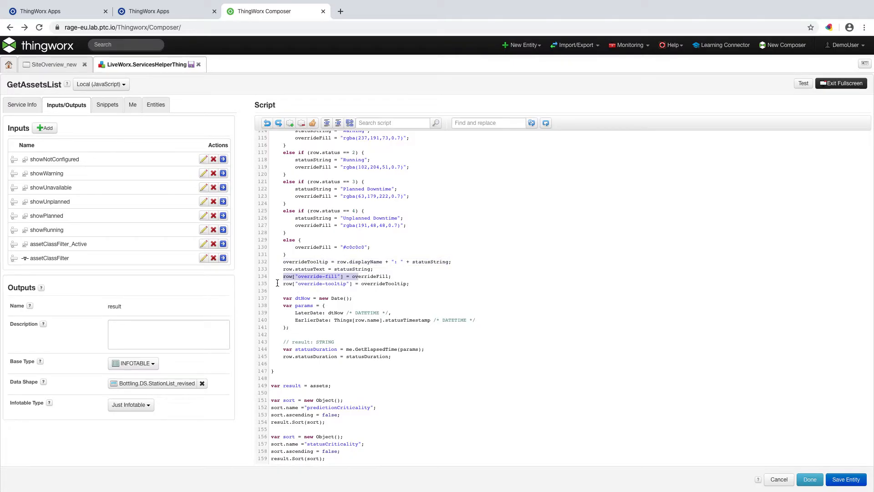
pyautogui.moveTo(298, 276); pyautogui.dragTo(337, 277)
pyautogui.doubleClick(361, 277)
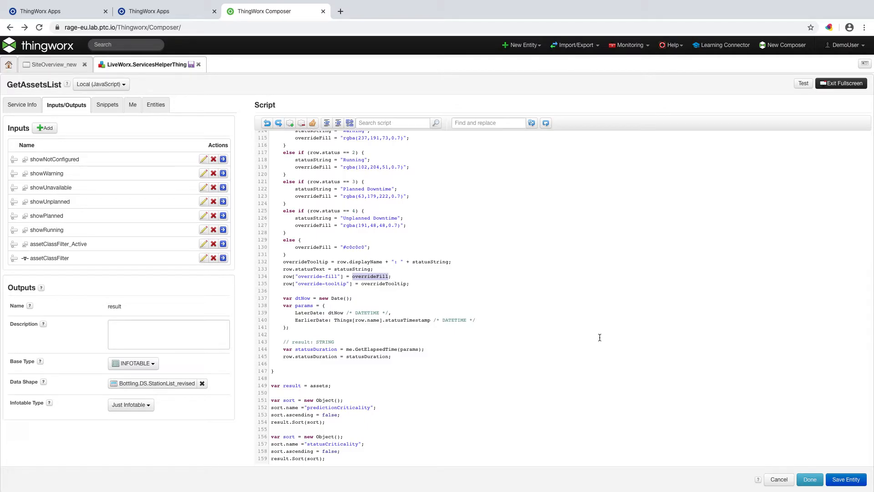
# - Close the GetAssetsList script without saving and create a new Page mashup with the Responsive layout option
pyautogui.click(779, 480)
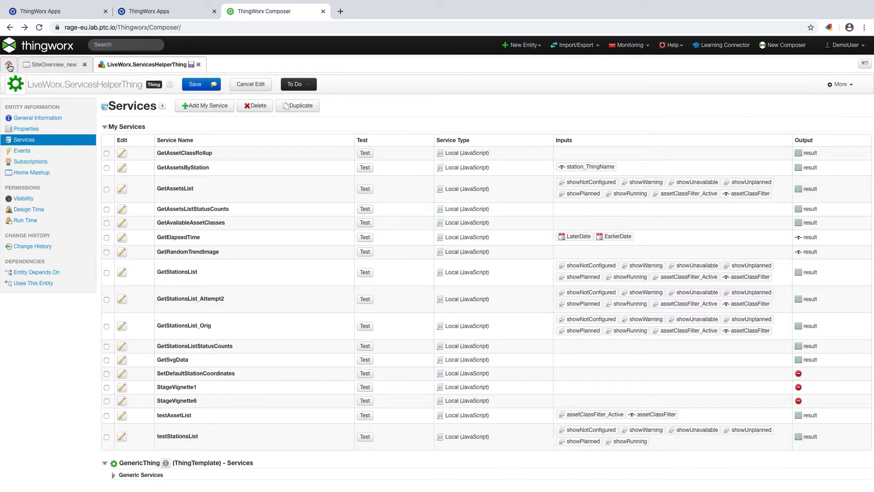
pyautogui.click(107, 44)
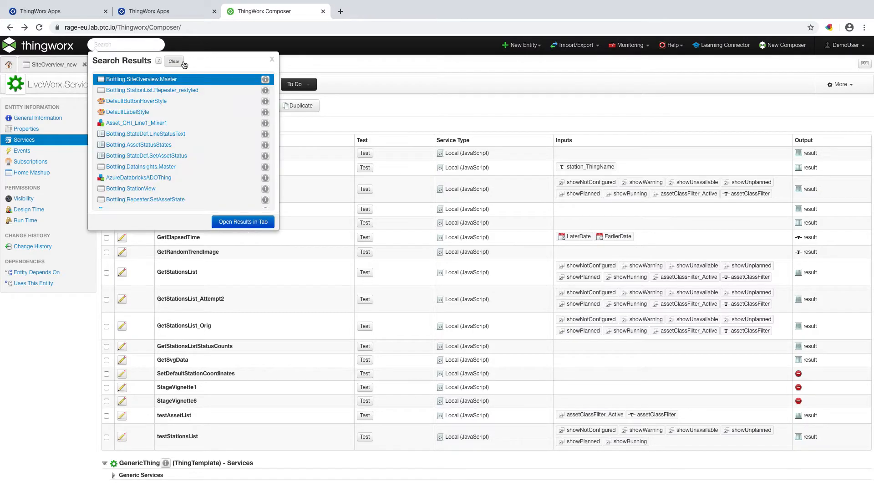
pyautogui.click(523, 44)
pyautogui.click(390, 193)
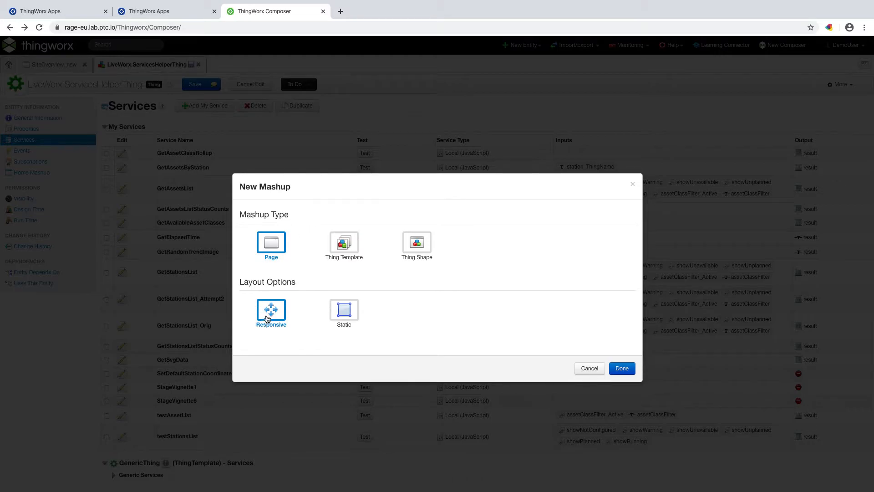
pyautogui.click(620, 368)
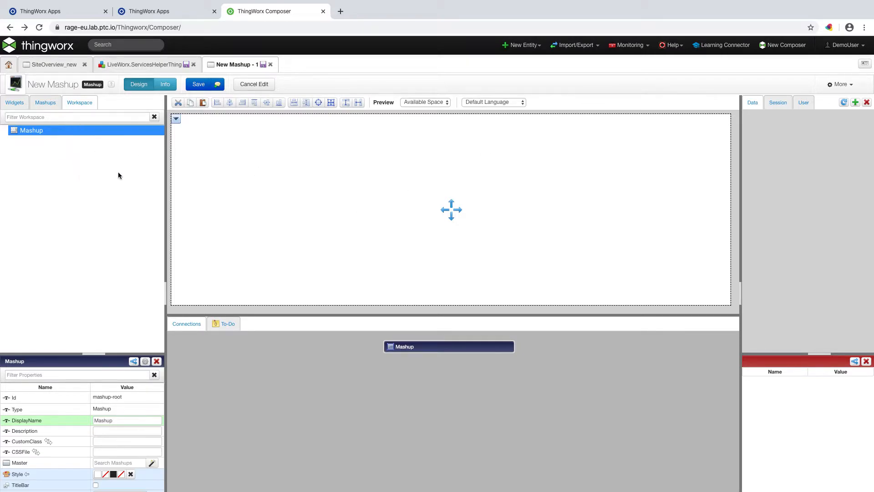
# - Find the Layout widget with the filter "layout" and add it to the mashup as a horizontal layout with a left sidebar and 1 column
pyautogui.click(56, 118)
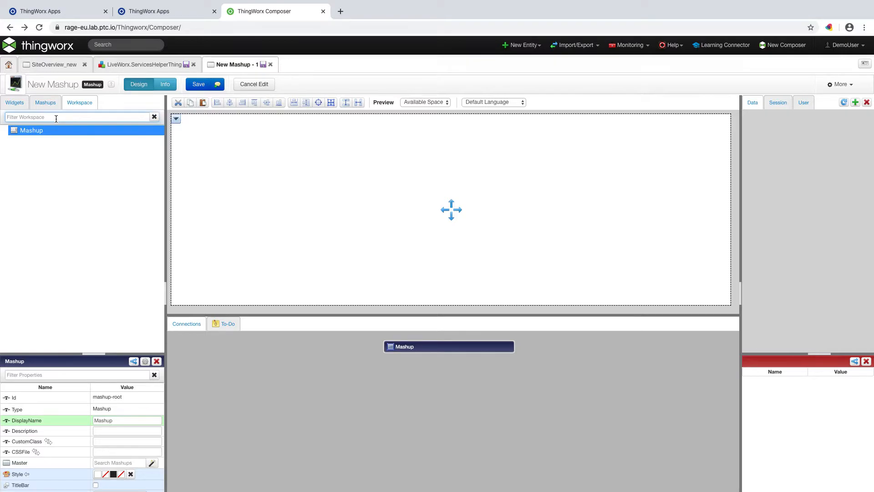
pyautogui.write('layout')
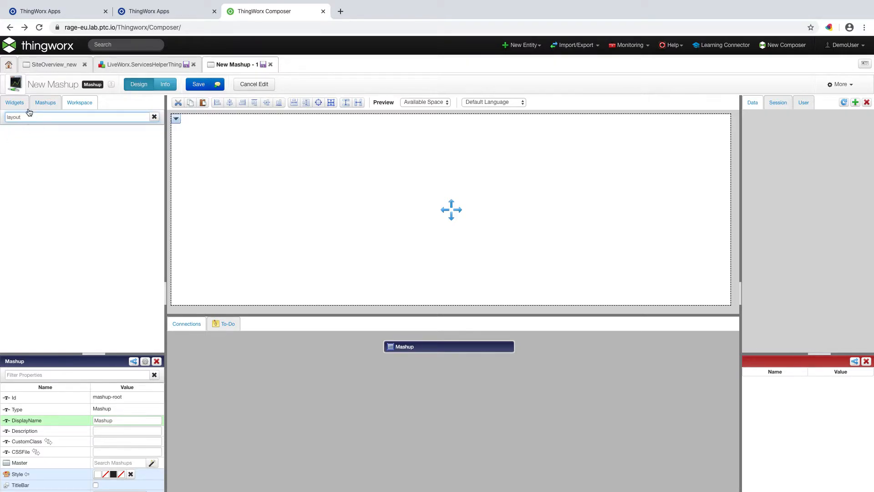
pyautogui.click(21, 104)
pyautogui.click(46, 132)
pyautogui.write('layout')
pyautogui.moveTo(18, 159); pyautogui.dragTo(324, 167)
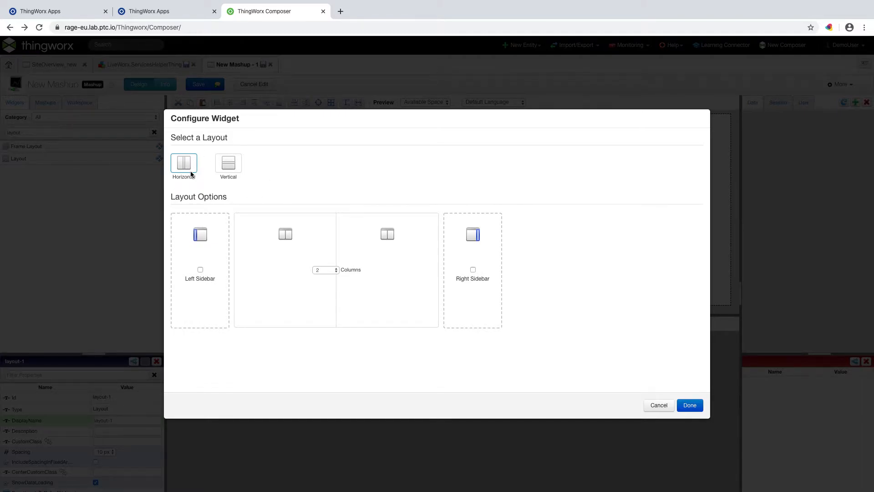
pyautogui.click(201, 270)
pyautogui.click(330, 270)
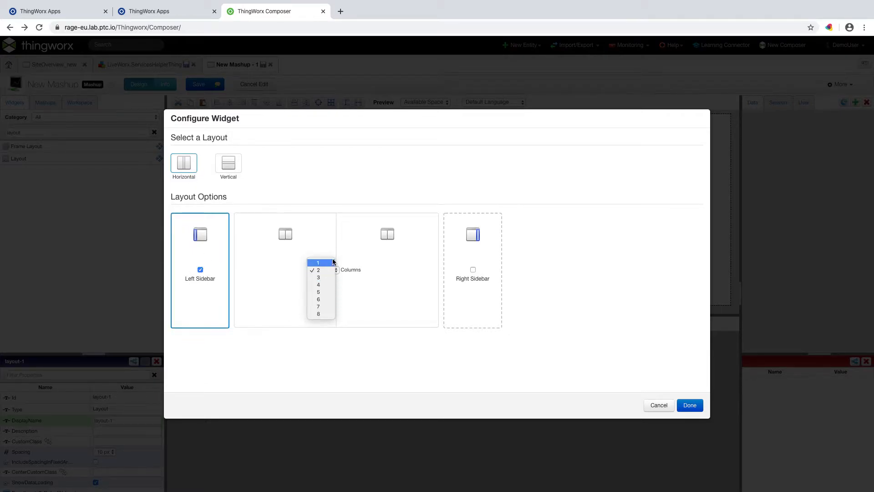
pyautogui.click(329, 264)
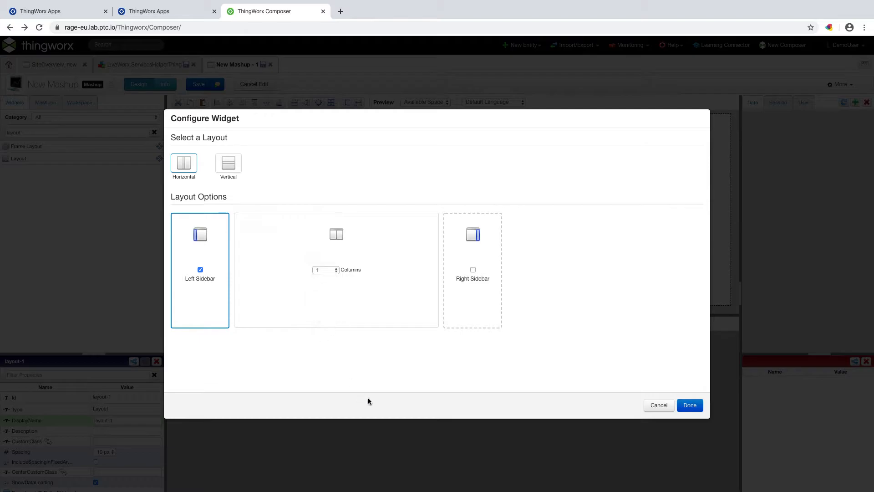
pyautogui.click(690, 406)
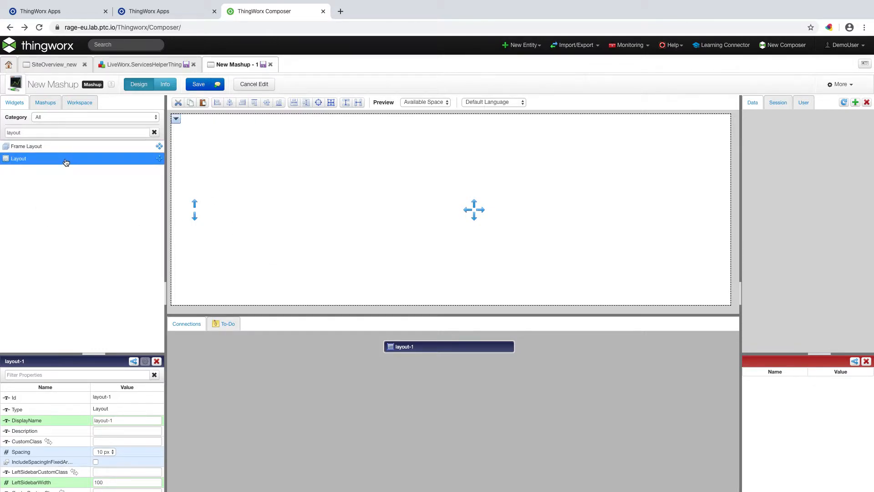
# - Add a second Layout widget inside the left sidebar as a vertical layout with a header and 1 row
pyautogui.moveTo(65, 161); pyautogui.dragTo(191, 209)
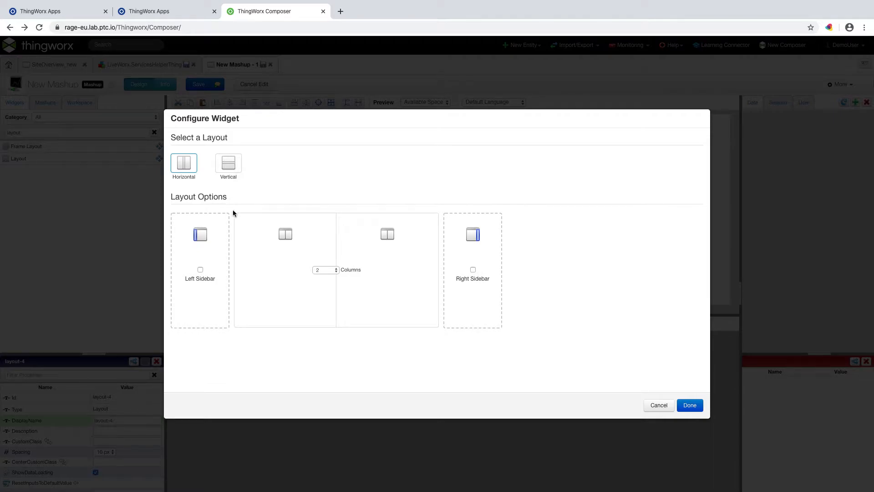
pyautogui.click(230, 163)
pyautogui.click(428, 222)
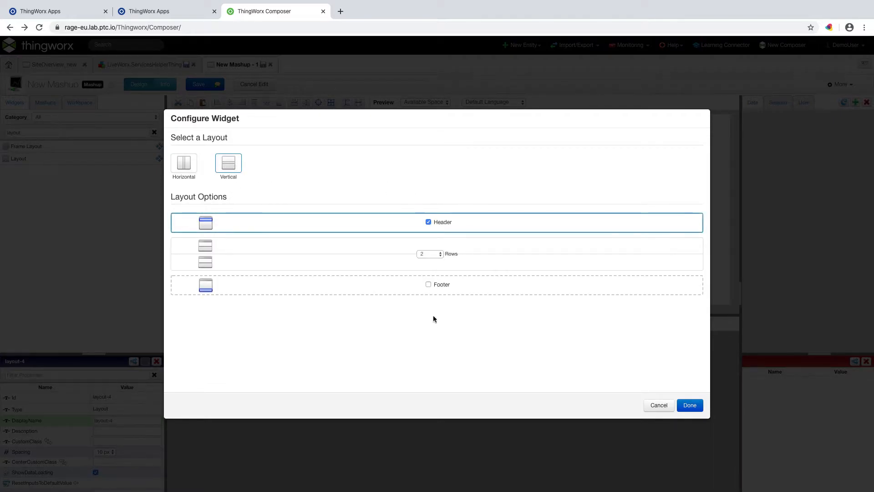
pyautogui.click(435, 254)
pyautogui.click(434, 248)
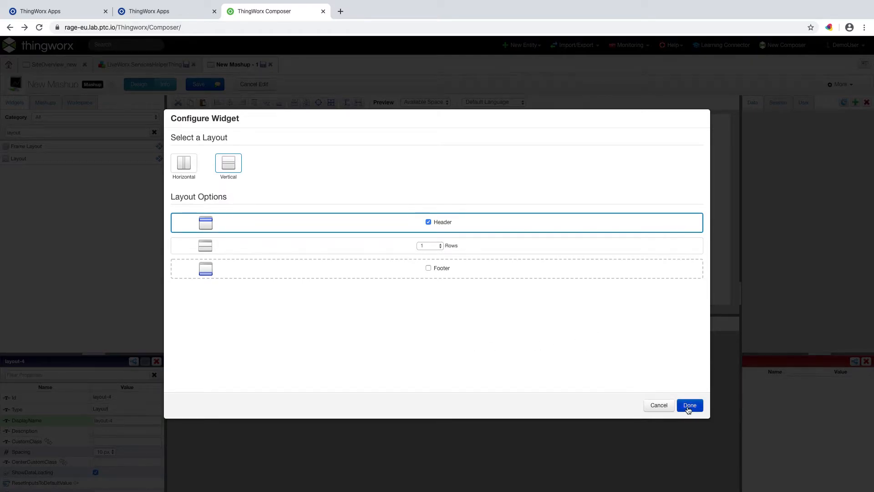
pyautogui.click(689, 405)
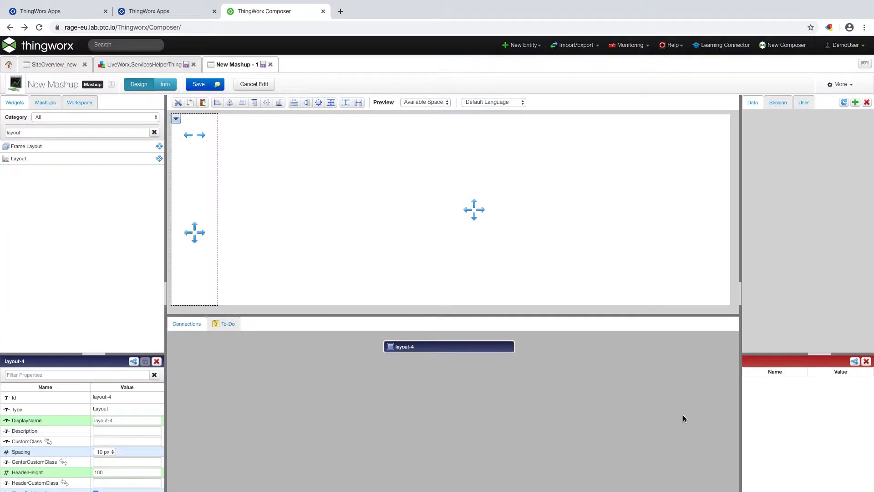
# - Make the sidebar's header slightly taller, and select the Left Sidebar container in the widget tree and widen it to nearly three times its width
pyautogui.click(189, 139)
pyautogui.moveTo(195, 155); pyautogui.dragTo(195, 158)
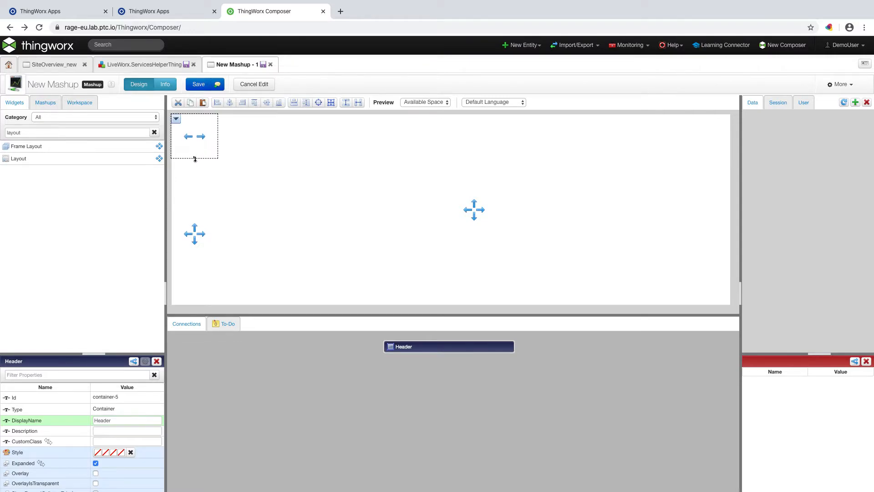
pyautogui.click(201, 217)
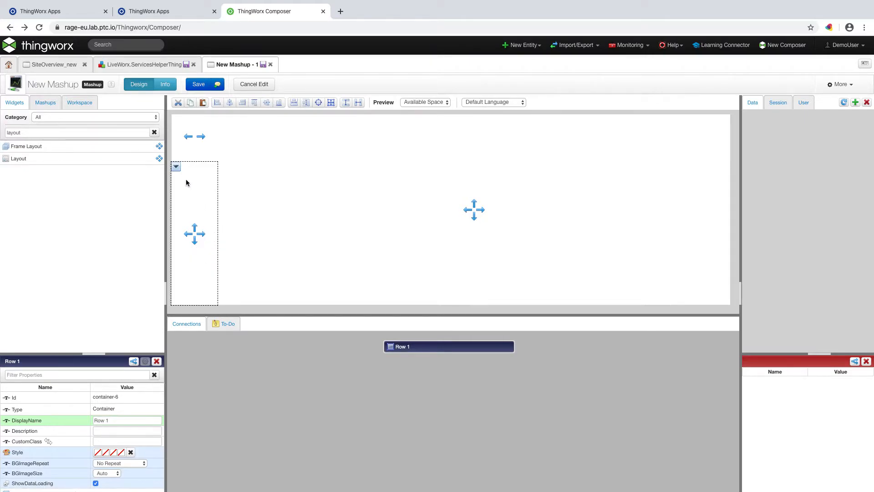
pyautogui.click(200, 153)
pyautogui.click(80, 103)
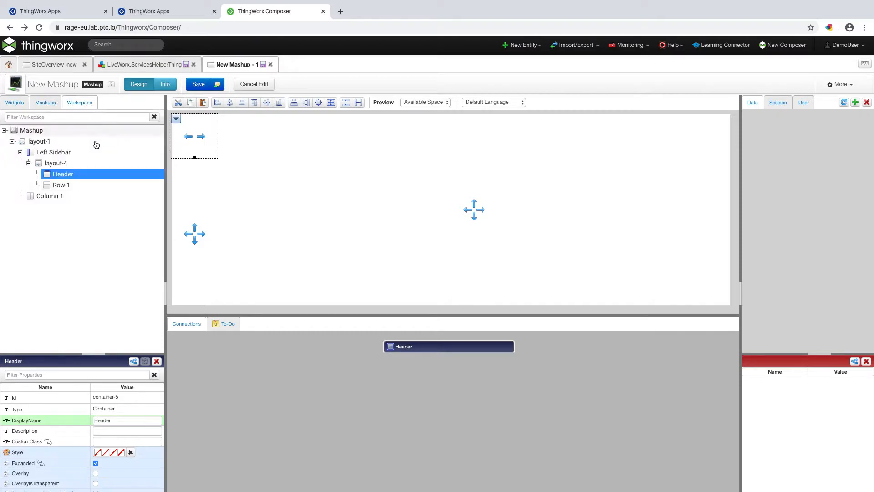
pyautogui.click(61, 152)
pyautogui.moveTo(218, 211); pyautogui.dragTo(307, 214)
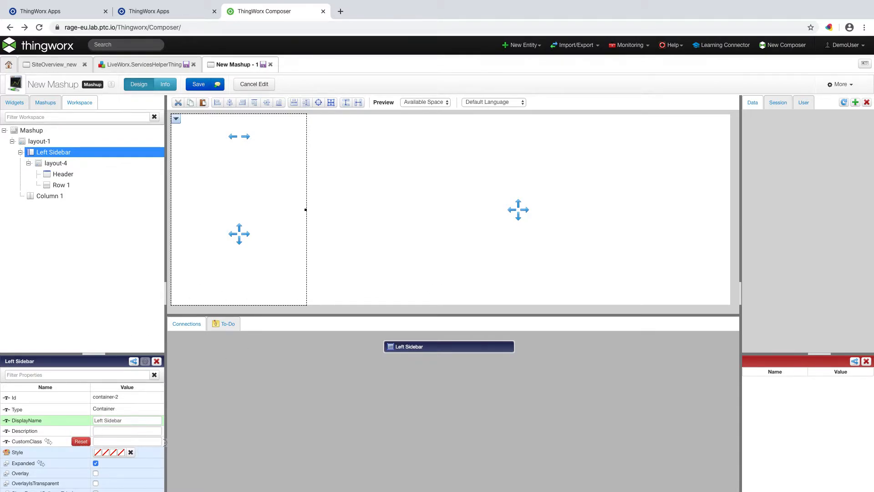
# - Enlarge the property list to examine the Left Sidebar's settings, and switch to the terminal showing the mashup build notes
pyautogui.scroll(-3, 112, 463)
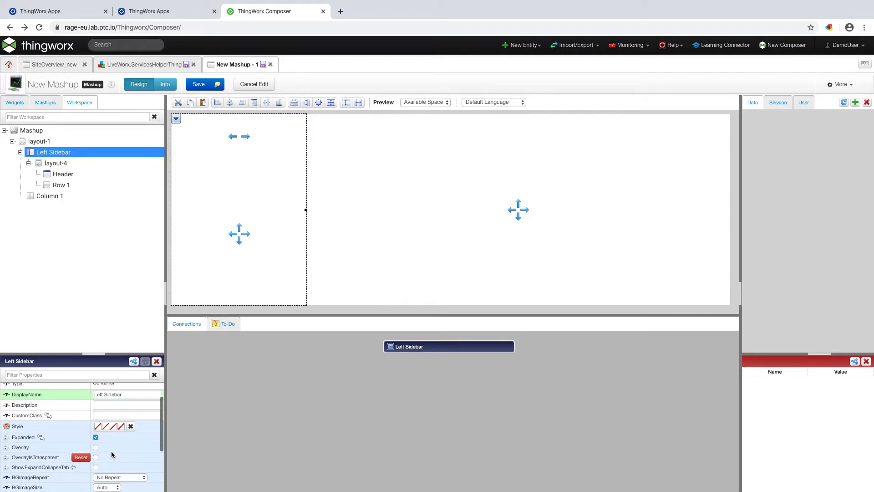
pyautogui.scroll(-3, 112, 446)
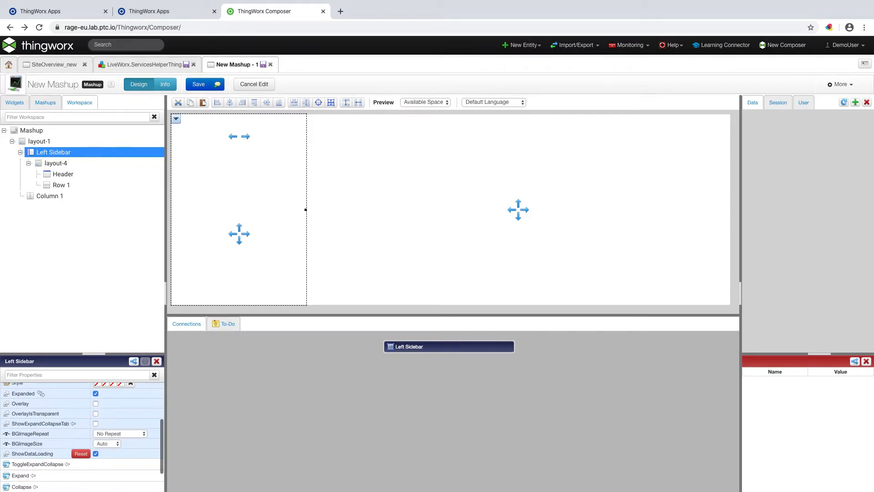
pyautogui.moveTo(89, 356); pyautogui.dragTo(84, 331)
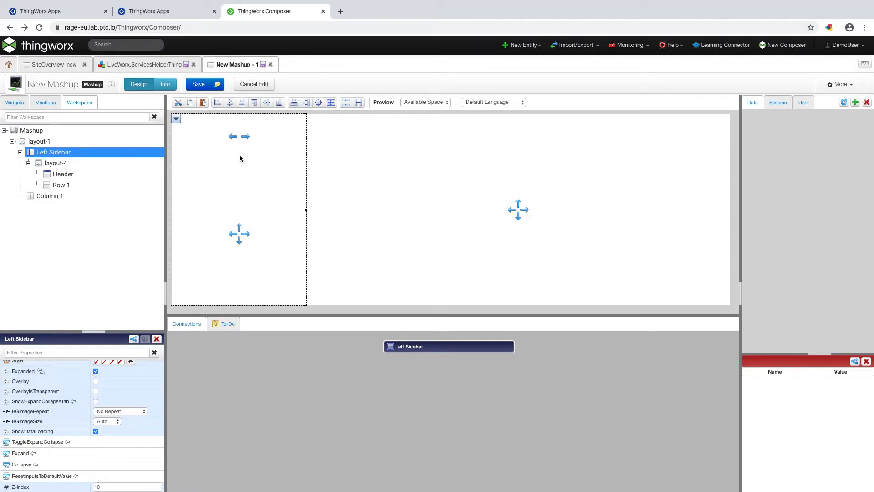
pyautogui.hotkey('ctrl', 'Right')
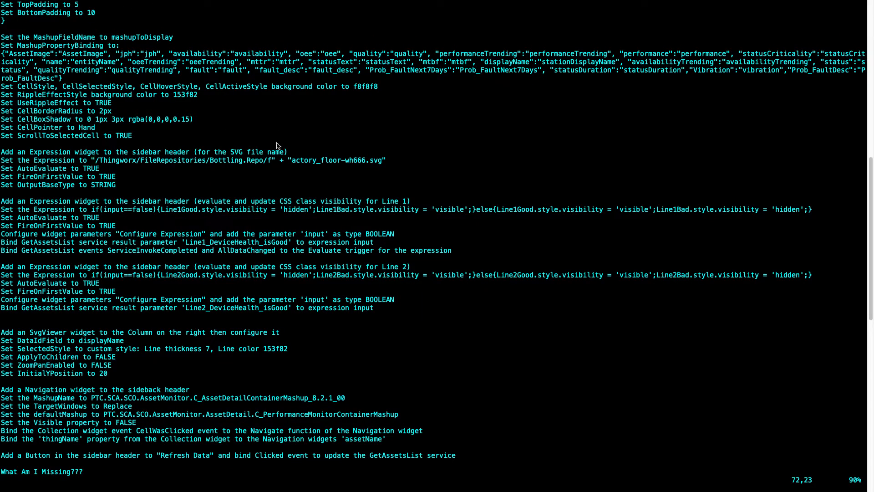
# - Check the rebuild steps in the notes, switch back to Composer and add LiveWorx.ServicesHelperThing's GetAssetsList service to the mashup's data
pyautogui.scroll(15, 275, 203)
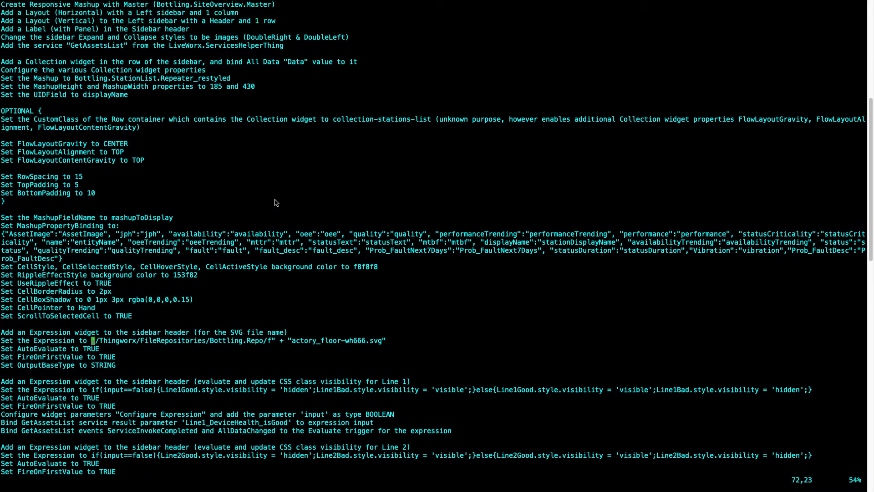
pyautogui.scroll(3, 275, 203)
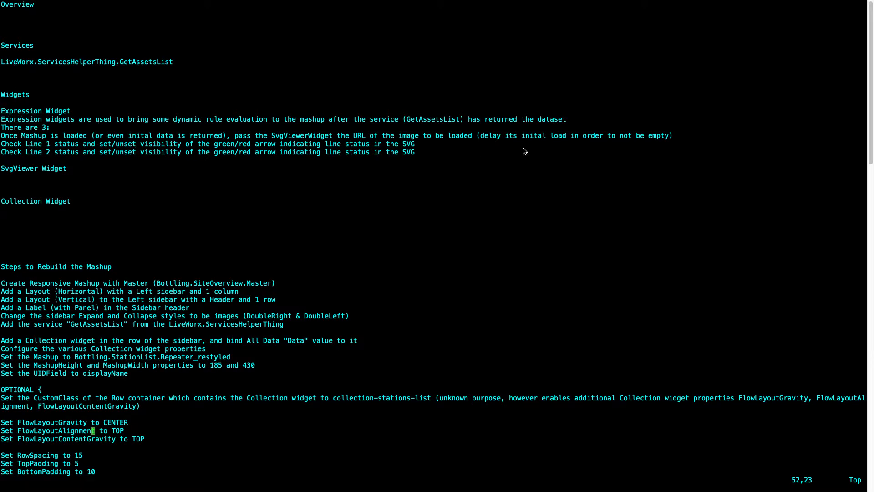
pyautogui.scroll(-5, 107, 186)
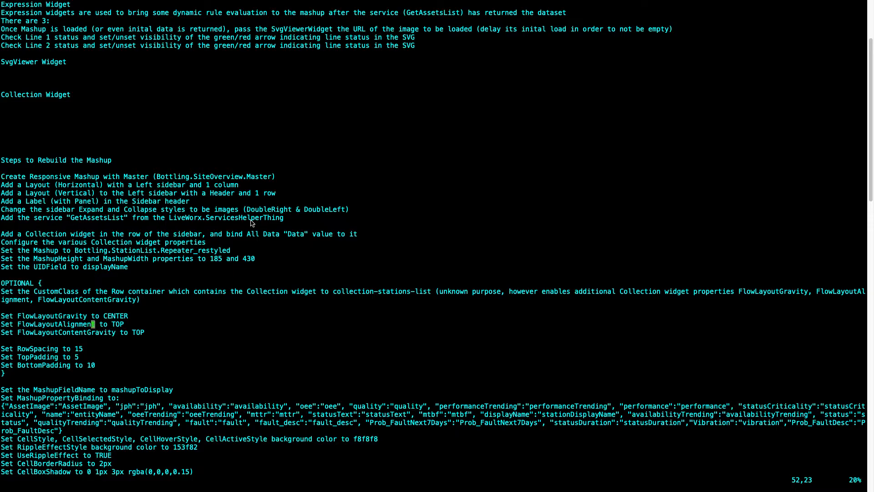
pyautogui.hotkey('ctrl', 'Left')
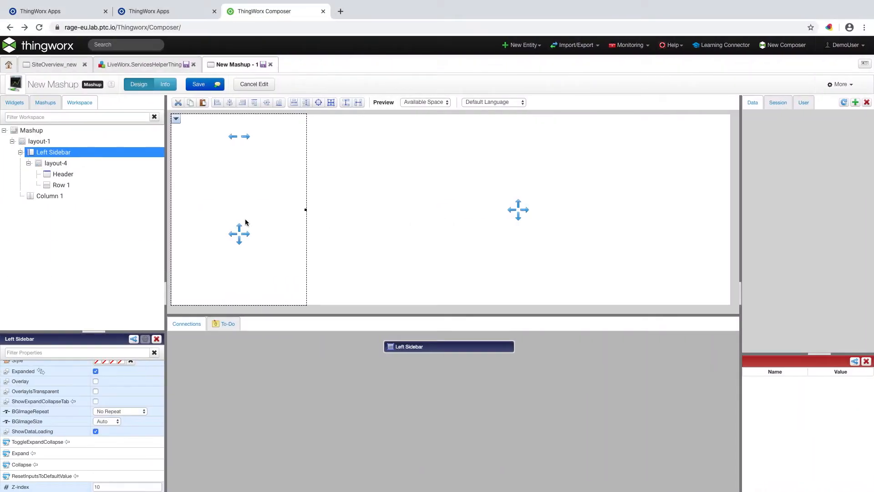
pyautogui.click(855, 102)
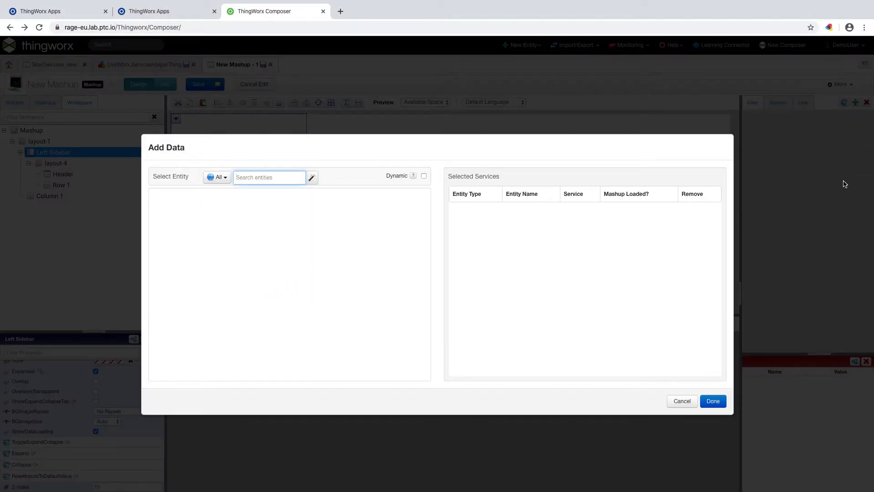
pyautogui.write('LiveWOrx')
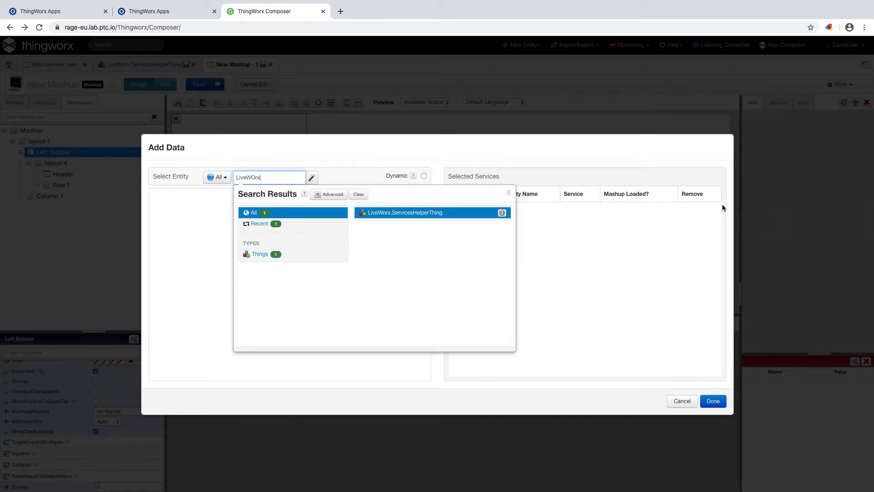
pyautogui.click(428, 214)
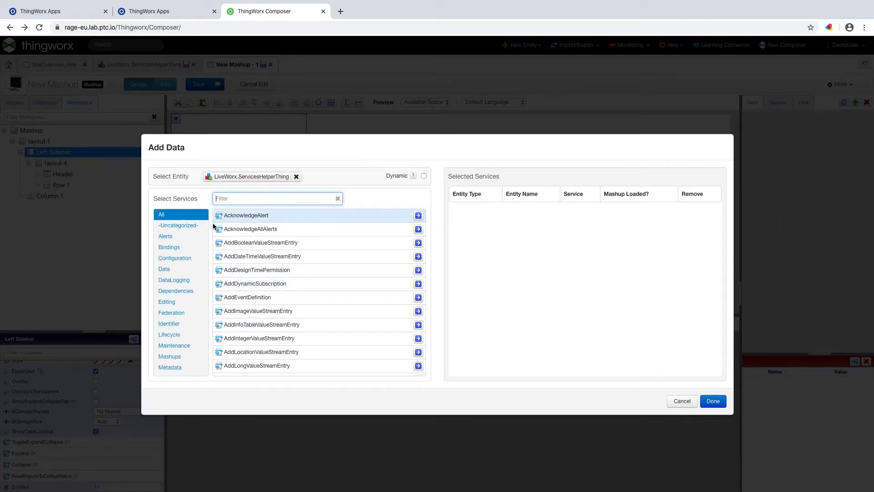
pyautogui.click(184, 226)
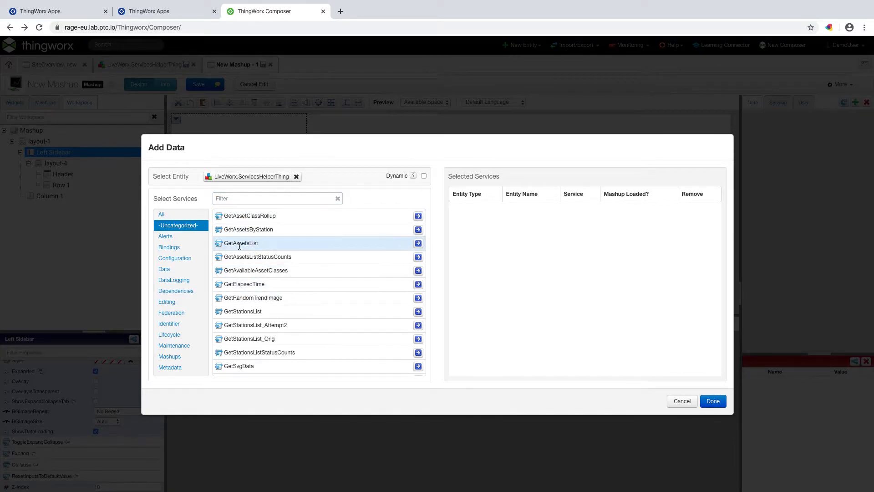
pyautogui.click(418, 243)
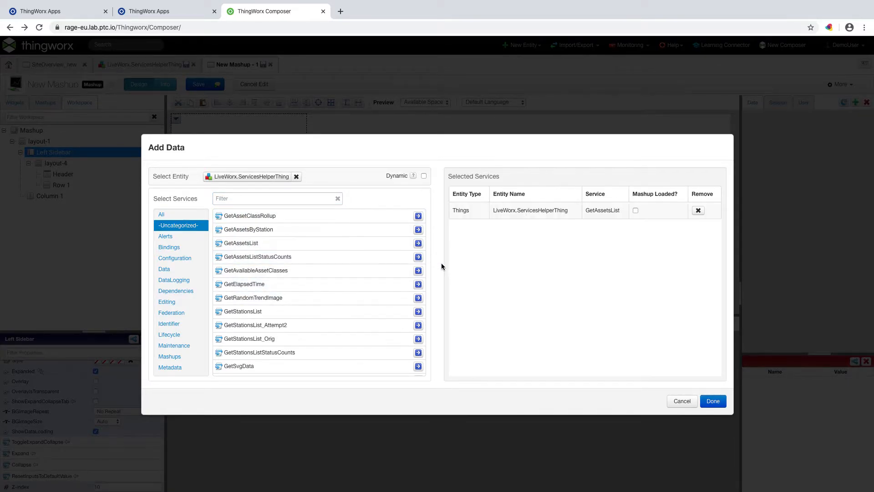
pyautogui.click(713, 401)
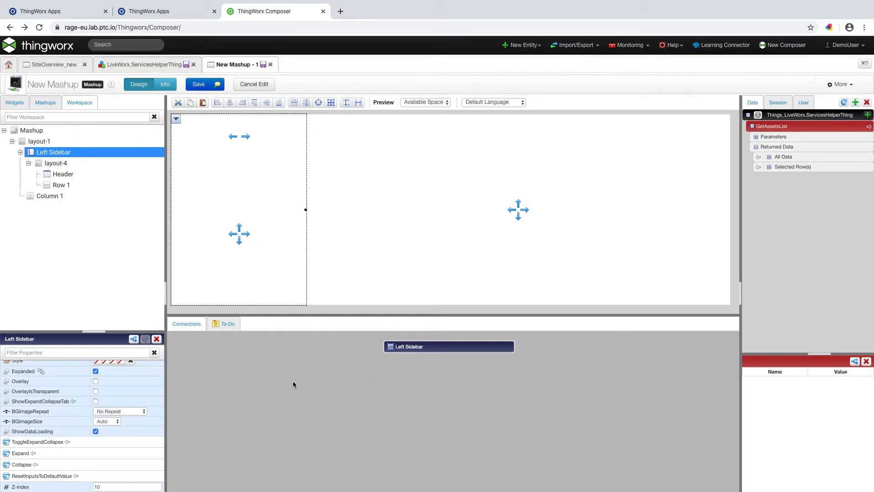
# - Bind the root Mashup's Loaded event to the GetAssetsList service so it runs when the mashup loads
pyautogui.click(41, 132)
pyautogui.click(175, 119)
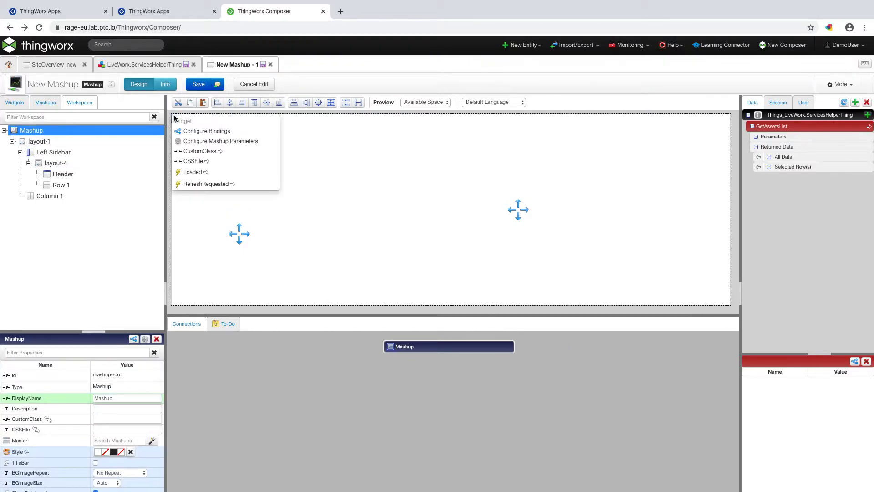
pyautogui.moveTo(173, 121)
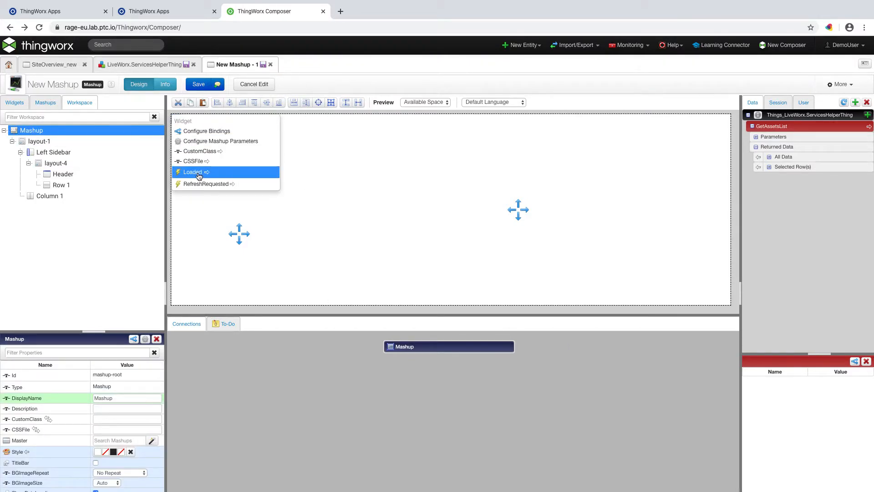
pyautogui.moveTo(193, 176); pyautogui.dragTo(778, 129)
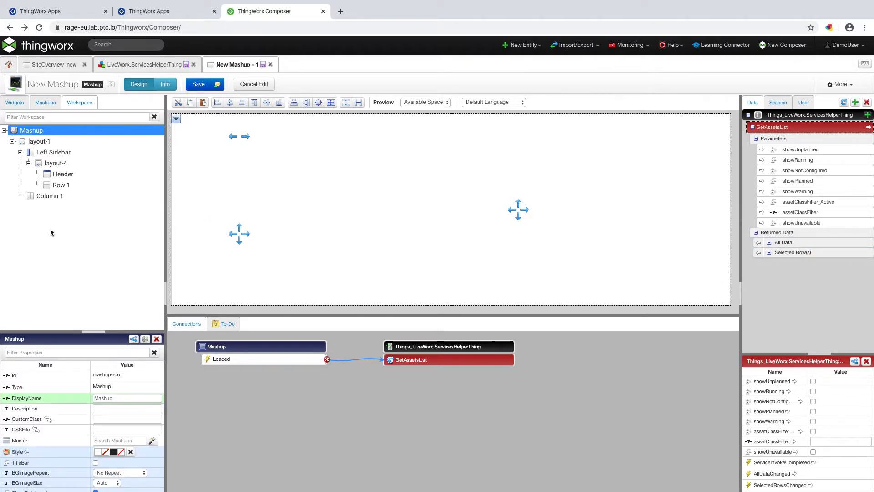
# - Save the new mashup under the name RebuildOverview and reopen it for editing
pyautogui.click(197, 83)
pyautogui.click(219, 136)
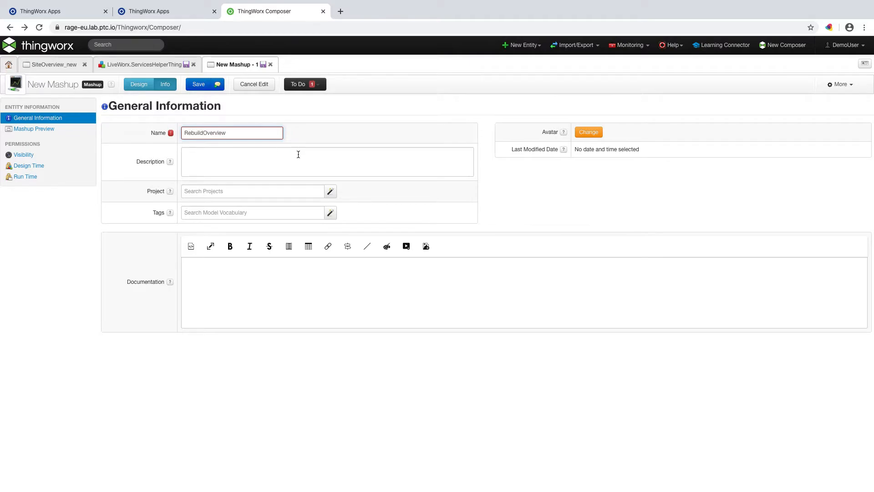
pyautogui.click(200, 86)
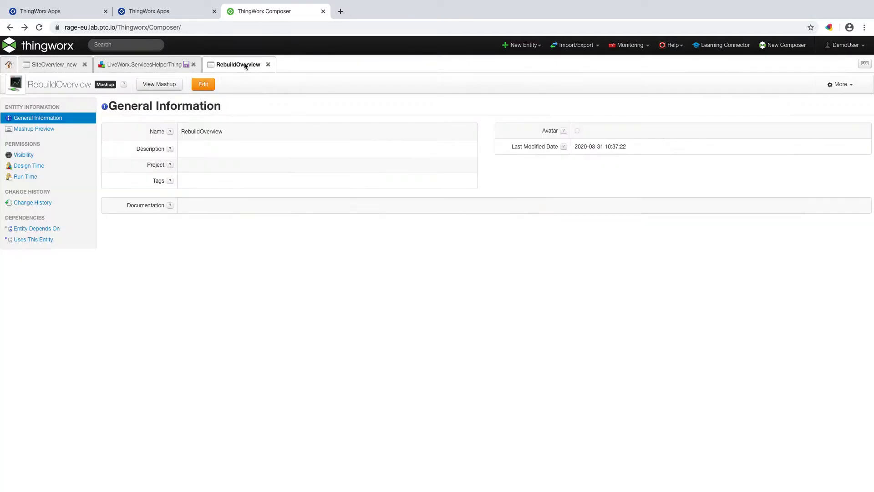
pyautogui.hotkey('ctrl', 'Right')
pyautogui.click(204, 85)
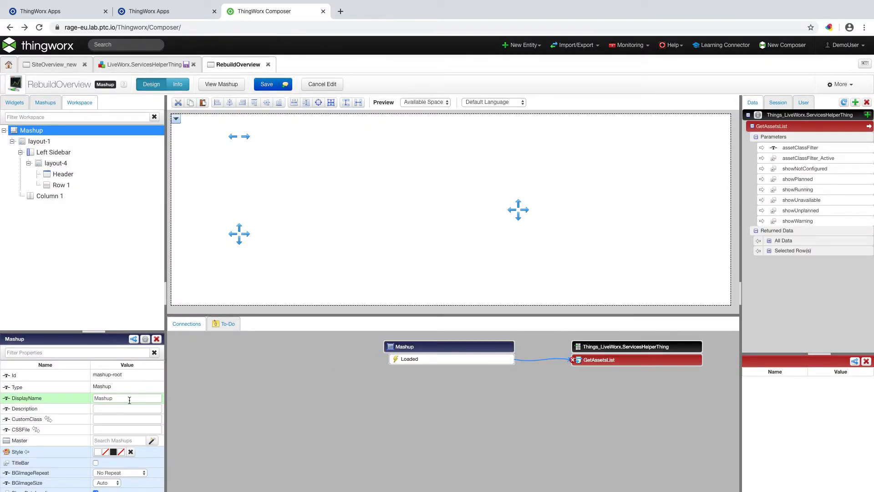
# - Find the Collection widget with the filter "Collection" and add it to Row 1 of the left sidebar's layout
pyautogui.click(14, 103)
pyautogui.click(98, 135)
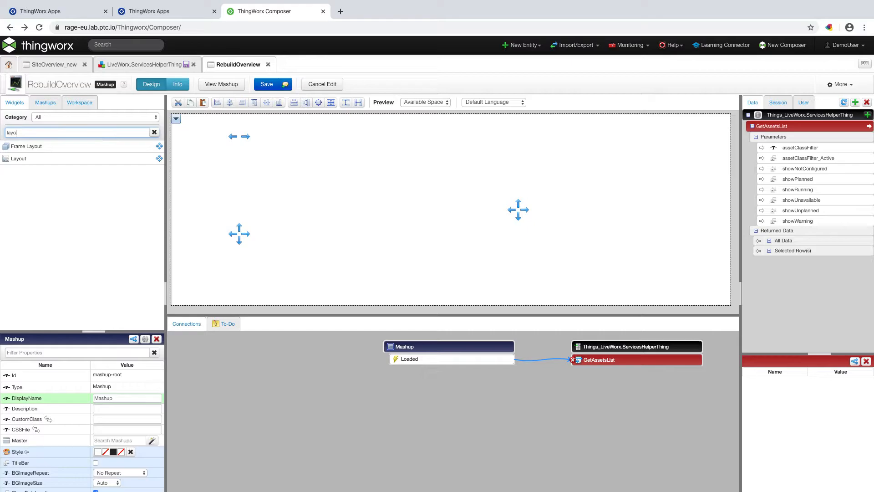
pyautogui.press('BackSpace')
pyautogui.press('BackSpace')
pyautogui.press('BackSpace')
pyautogui.press('BackSpace')
pyautogui.write('collecti')
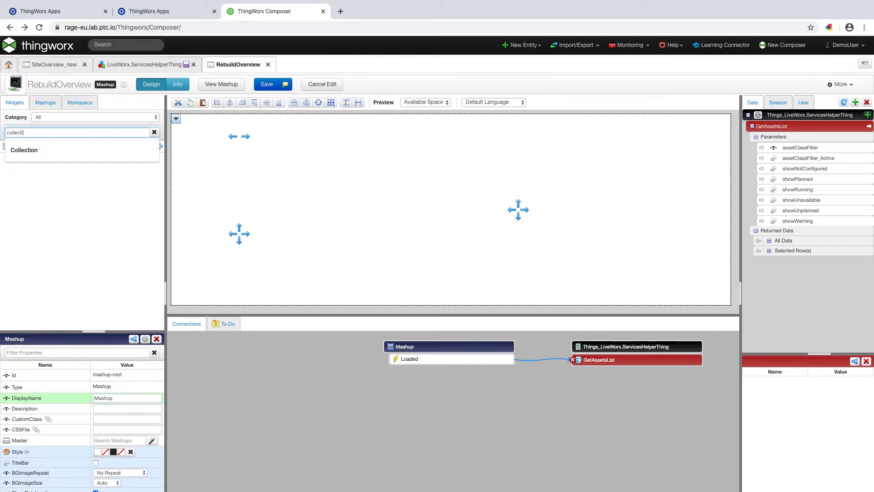
pyautogui.write('on')
pyautogui.click(28, 150)
pyautogui.moveTo(27, 147); pyautogui.dragTo(237, 235)
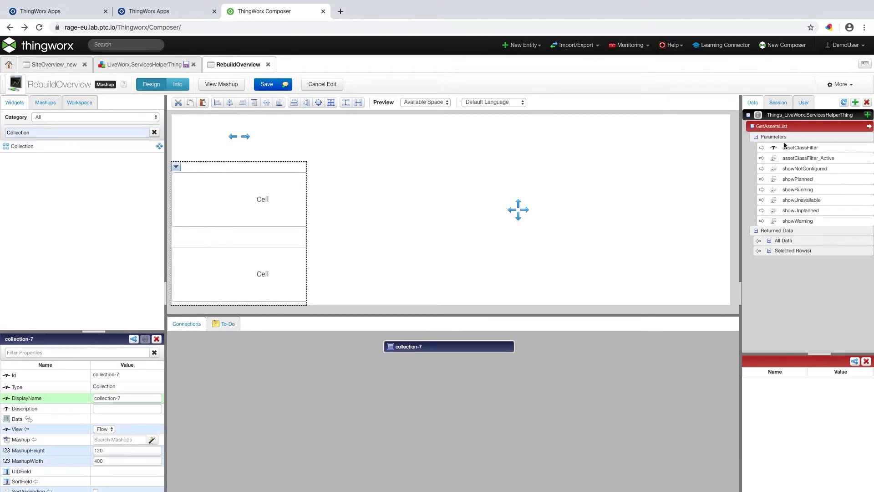
# - Bind All Data of GetAssetsList to the Collection's Data, and set its Mashup property to Bottling.StationList.Repeater_restyled
pyautogui.moveTo(757, 239); pyautogui.dragTo(222, 198)
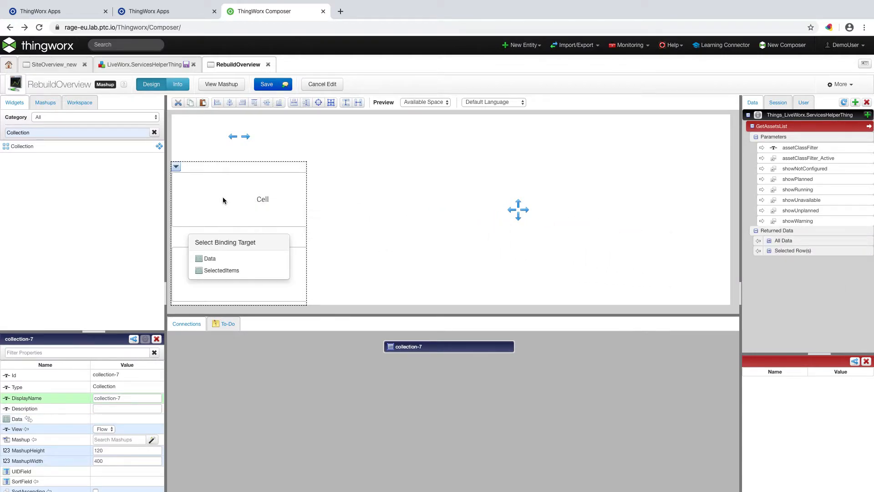
pyautogui.click(211, 260)
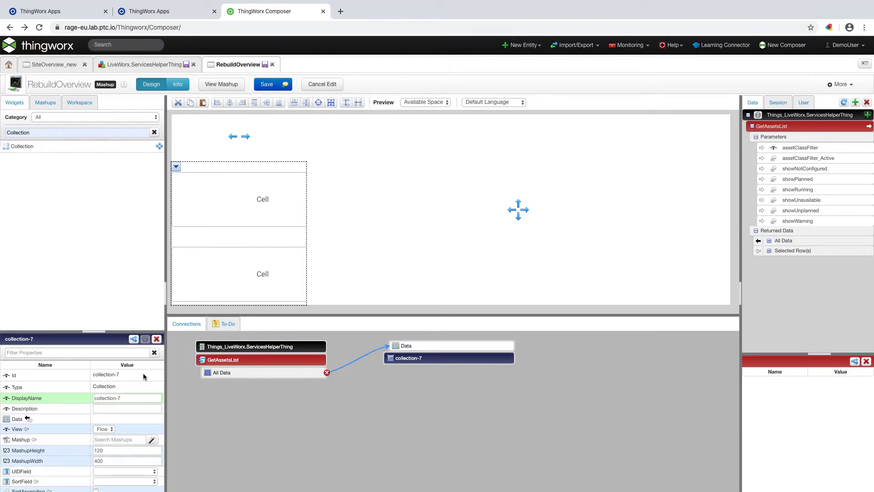
pyautogui.scroll(-1, 116, 428)
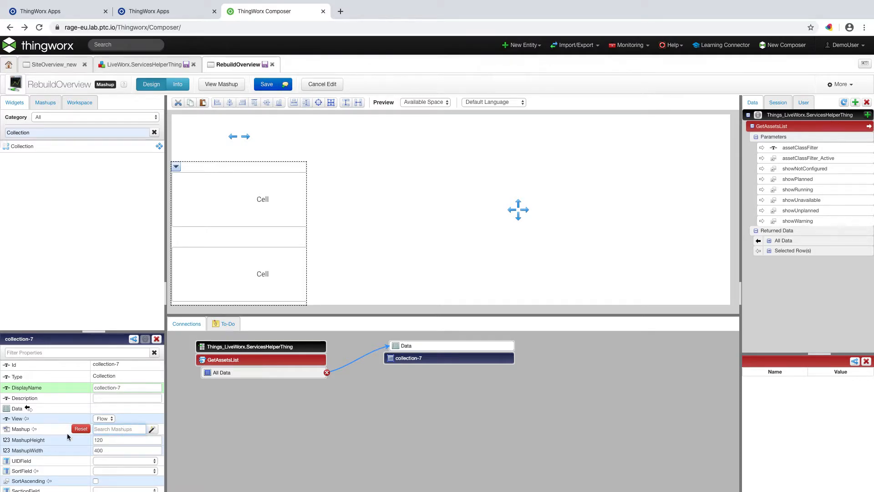
pyautogui.click(152, 430)
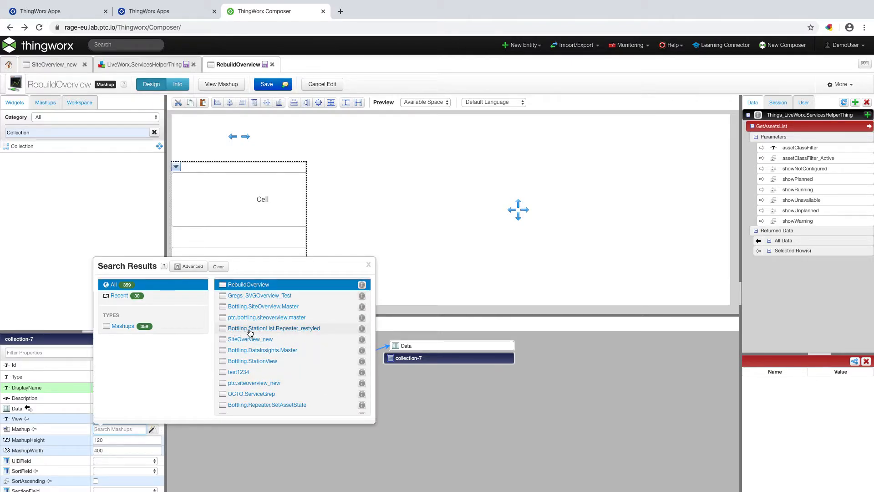
pyautogui.click(313, 330)
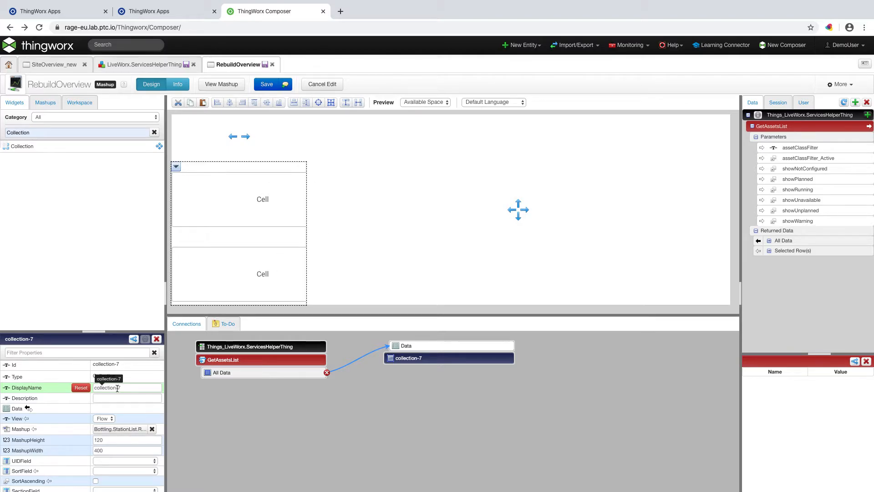
# - Set the Collection's MashupHeight to 185, MashupWidth to 430 and UIDField to displayName
pyautogui.hotkey('ctrl', 'Right')
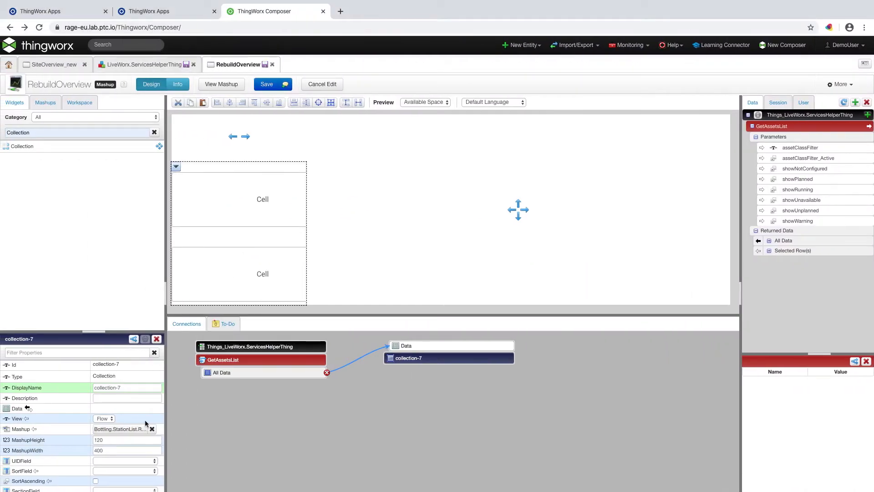
pyautogui.moveTo(137, 439); pyautogui.dragTo(64, 437)
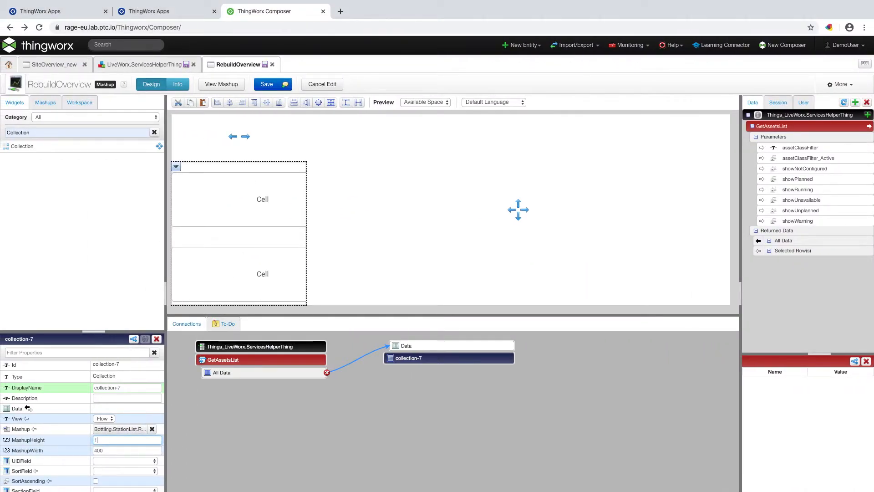
pyautogui.click(140, 451)
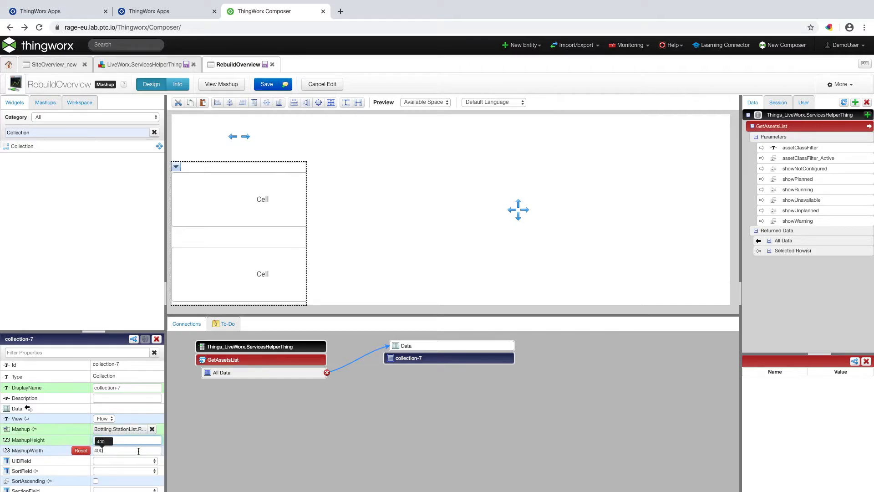
pyautogui.write('430')
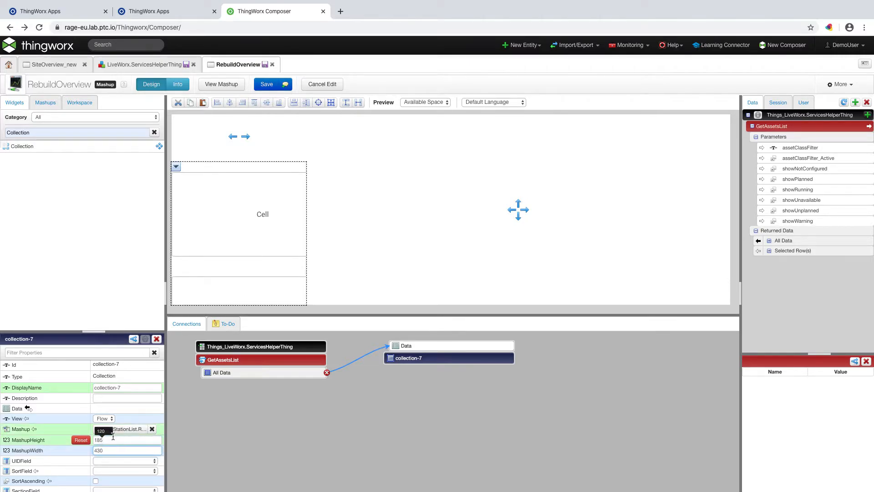
pyautogui.click(124, 461)
pyautogui.scroll(-3, 140, 473)
pyautogui.click(81, 434)
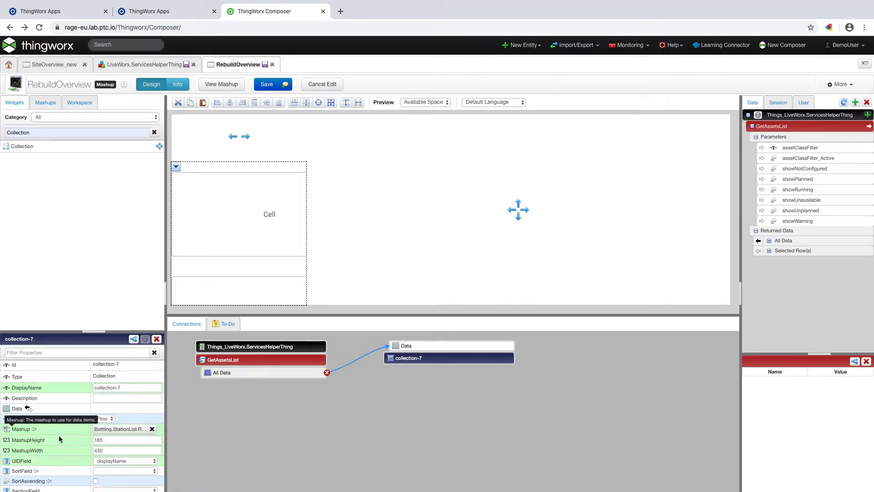
# - Examine the Collection's remaining properties, compare them with the settings listed in the build notes, and return to Composer
pyautogui.scroll(-3, 77, 440)
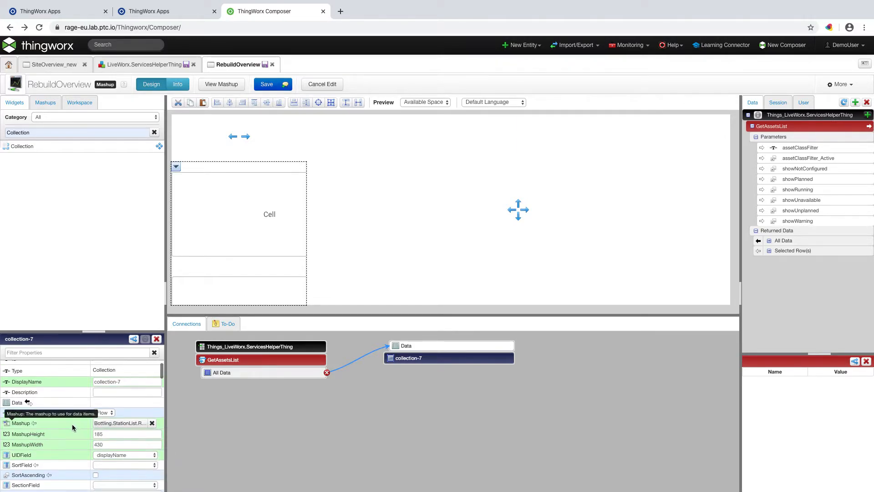
pyautogui.scroll(-3, 54, 418)
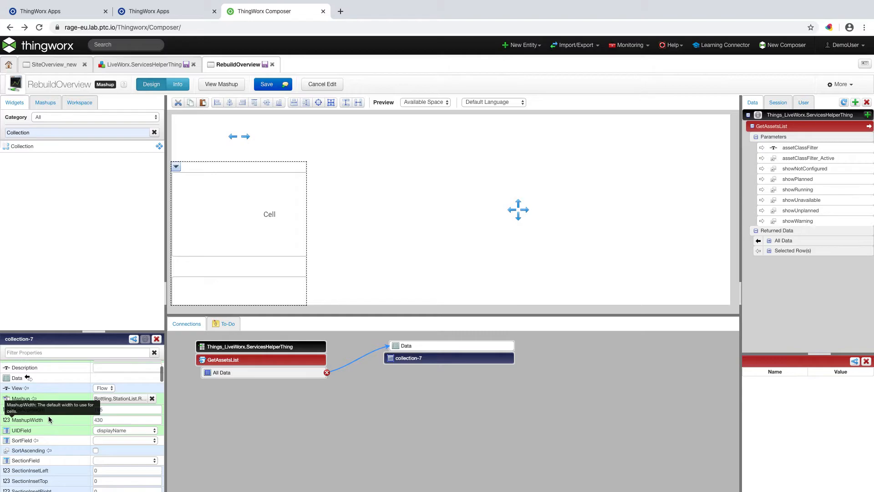
pyautogui.scroll(-1, 47, 419)
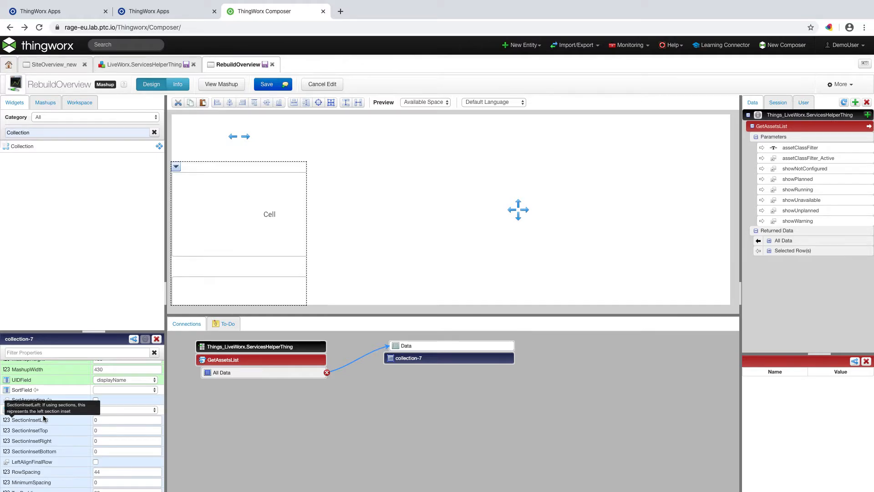
pyautogui.hotkey('ctrl', 'Right')
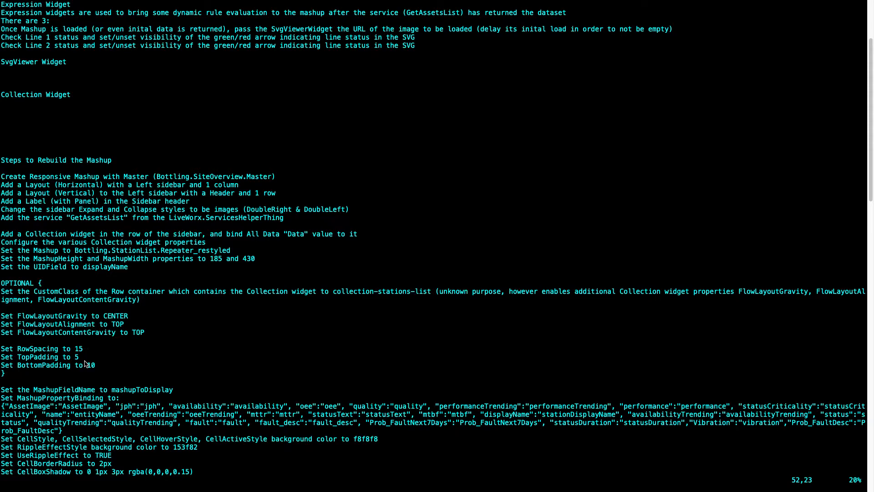
pyautogui.scroll(-5, 90, 369)
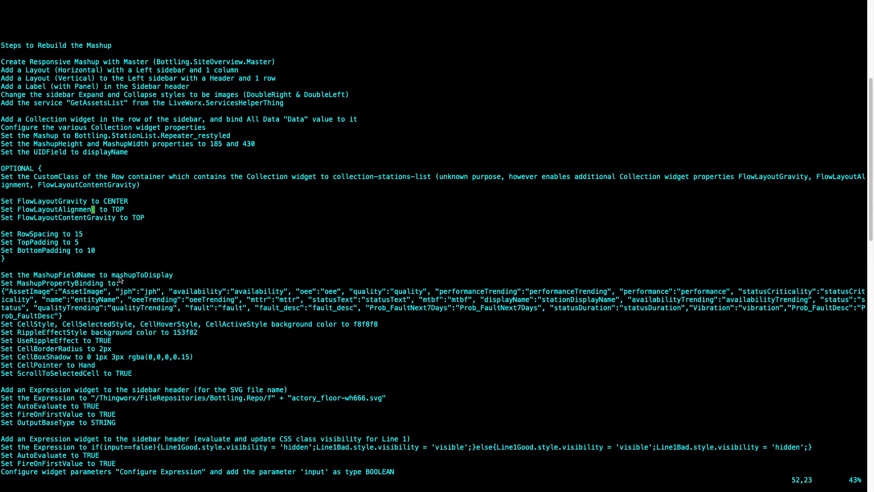
pyautogui.hotkey('ctrl', 'Left')
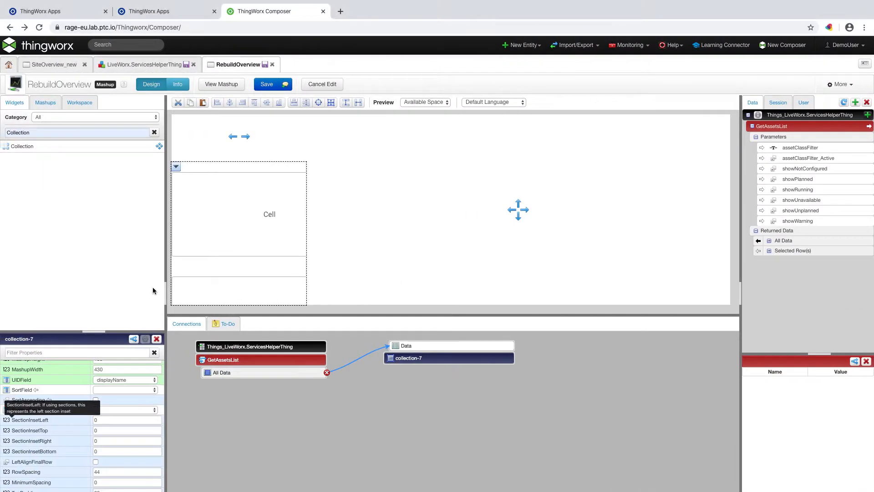
# - Set the Collection's MashupNameField to mashupToDisplay
pyautogui.scroll(-2, 127, 419)
pyautogui.scroll(-1, 122, 420)
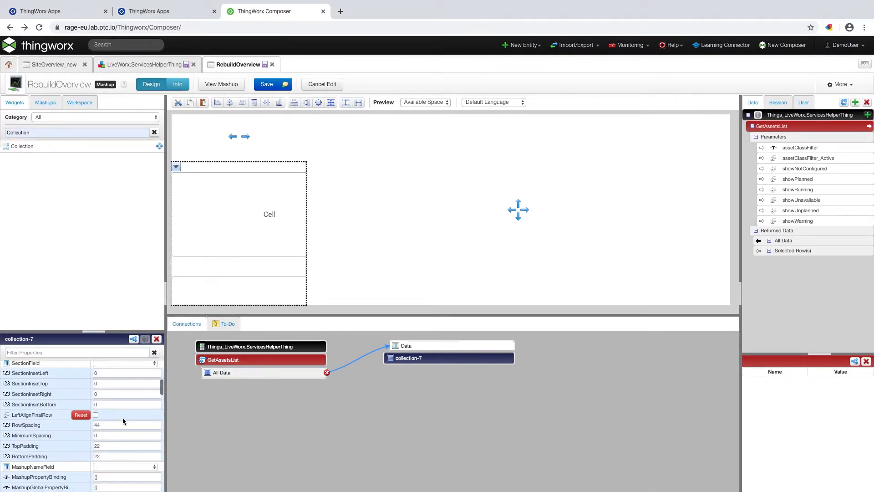
pyautogui.click(131, 467)
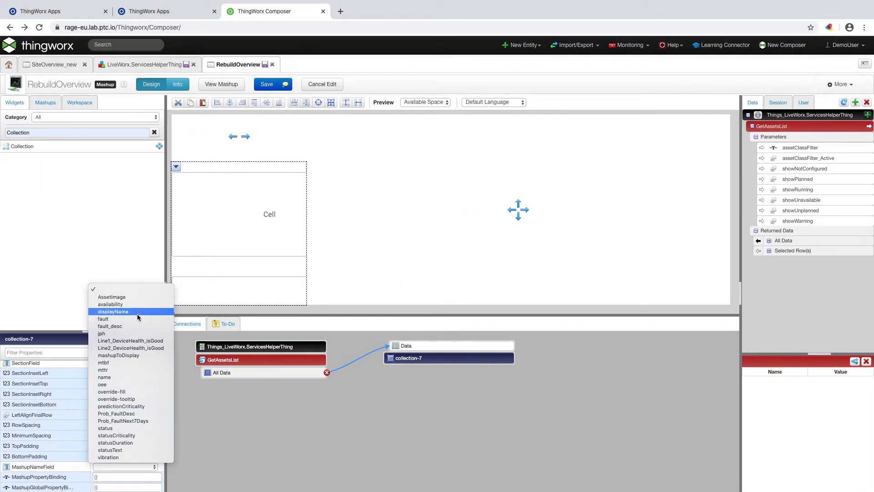
pyautogui.click(137, 356)
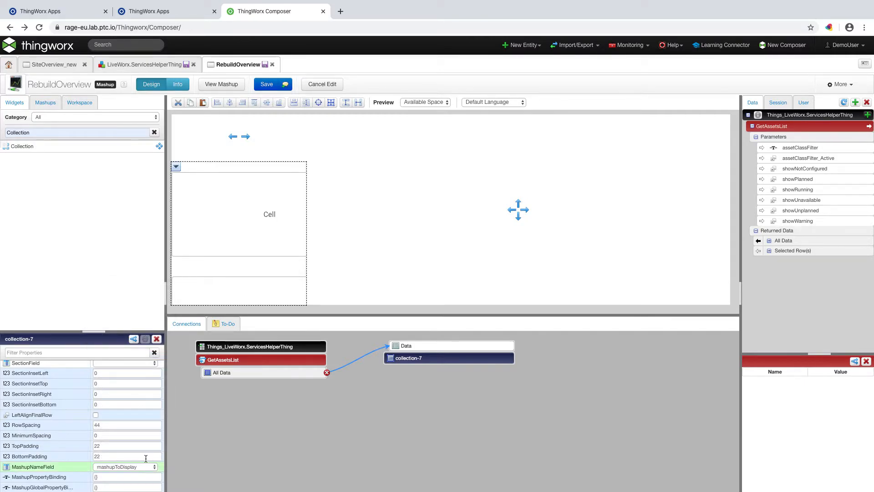
# - Copy the MashupPropertyBinding JSON, from AssetImage through Prob_FaultDesc, out of the build notes and replace the Collection's empty MashupPropertyBinding with it
pyautogui.scroll(-1, 126, 439)
pyautogui.scroll(-1, 126, 439)
pyautogui.click(140, 449)
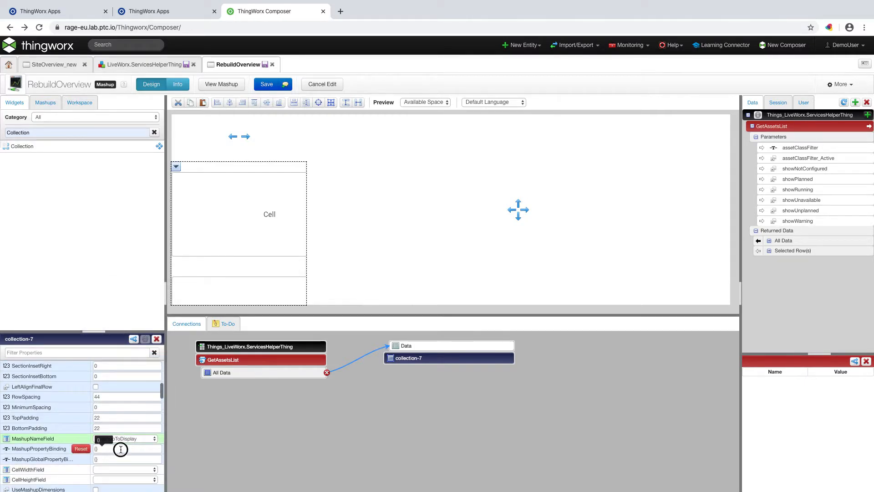
pyautogui.doubleClick(136, 449)
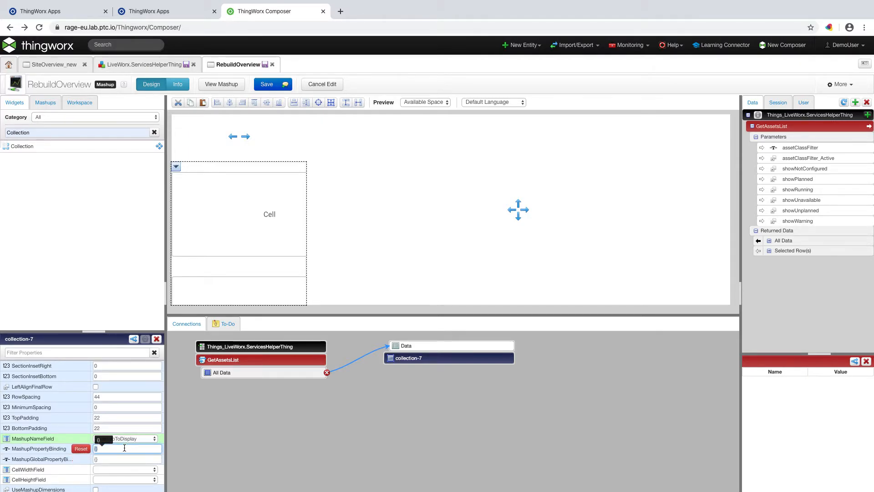
pyautogui.hotkey('ctrl', 'Right')
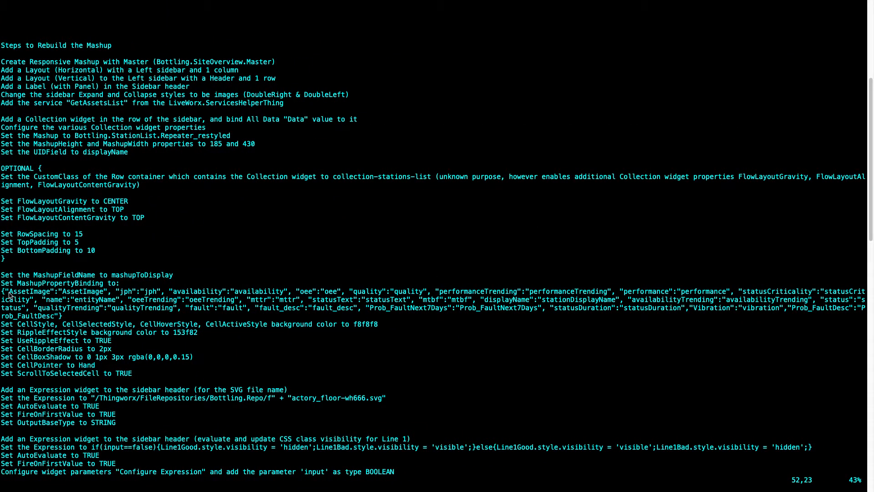
pyautogui.moveTo(5, 292); pyautogui.dragTo(109, 297)
pyautogui.click(64, 291)
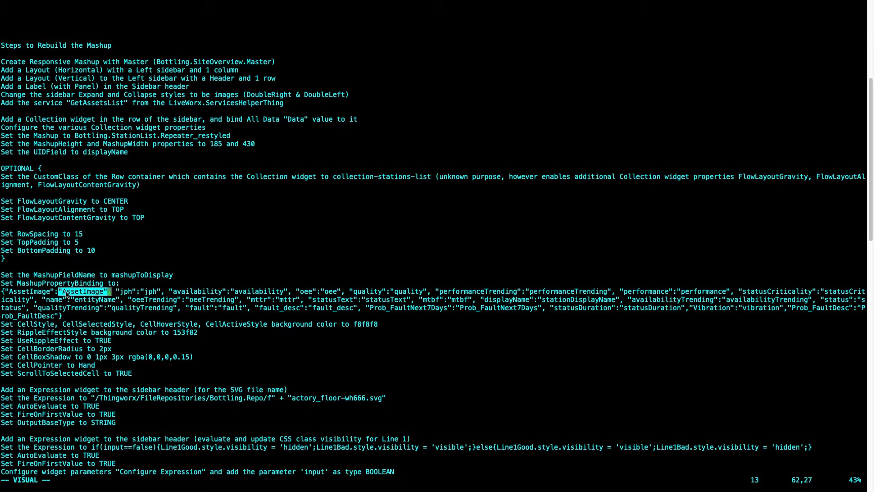
pyautogui.moveTo(2, 292); pyautogui.dragTo(110, 295)
pyautogui.moveTo(4, 292); pyautogui.dragTo(78, 319)
pyautogui.press('y')
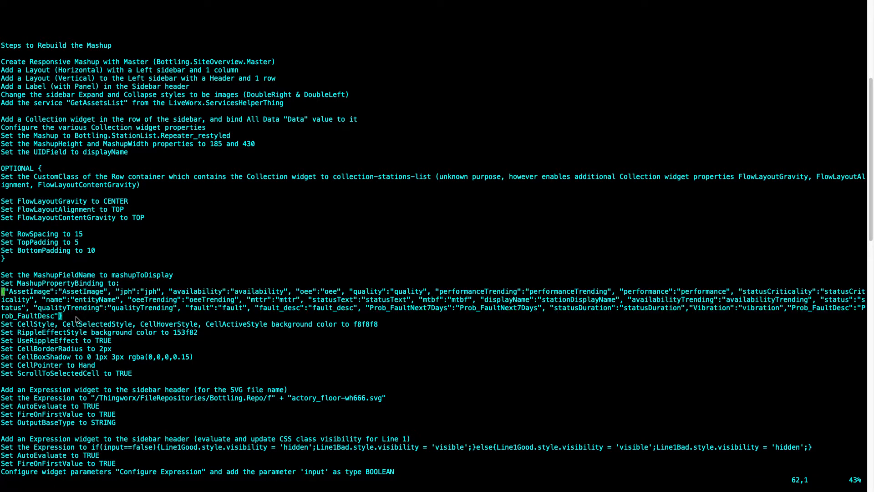
pyautogui.press('super+Tab')
pyautogui.press('super+v')
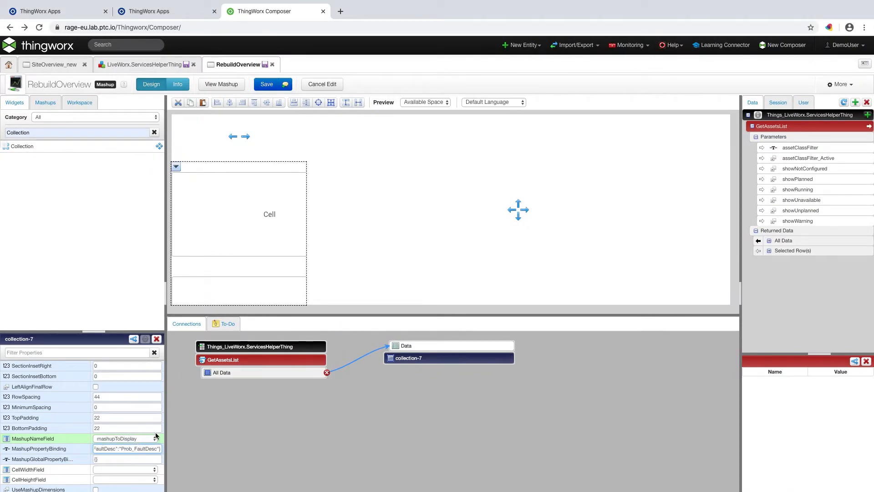
# - Enable ScrollsToSelectedCell among the Collection's selection properties
pyautogui.scroll(-2, 146, 439)
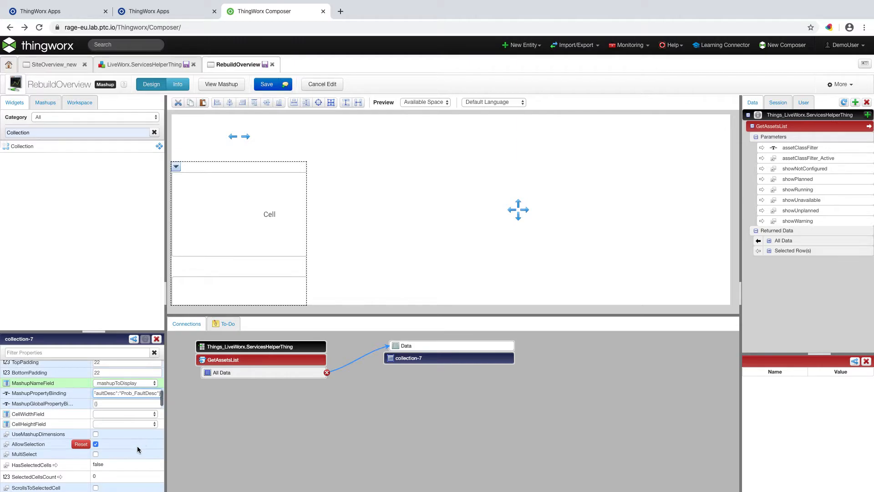
pyautogui.scroll(-1, 91, 451)
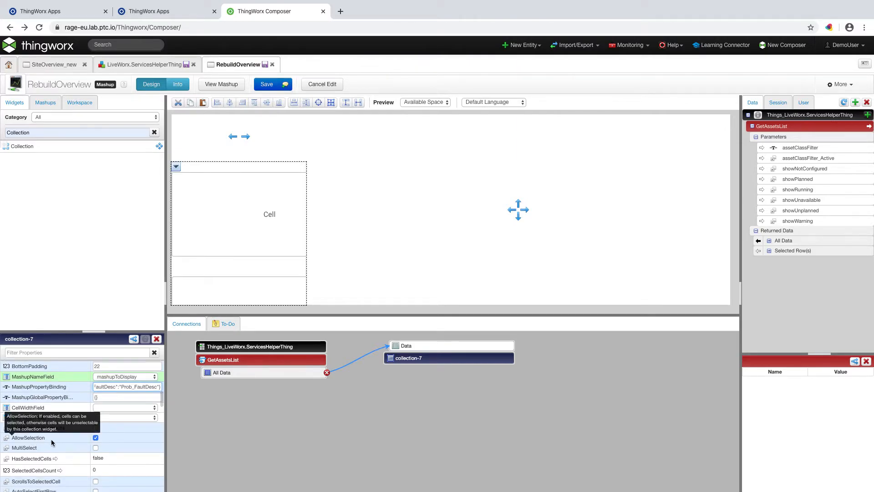
pyautogui.scroll(-1, 102, 440)
pyautogui.scroll(-1, 107, 428)
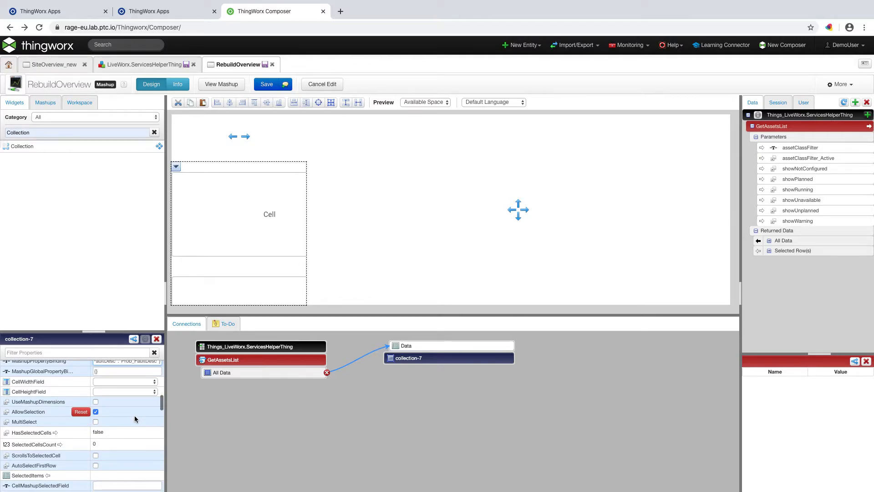
pyautogui.scroll(-1, 136, 416)
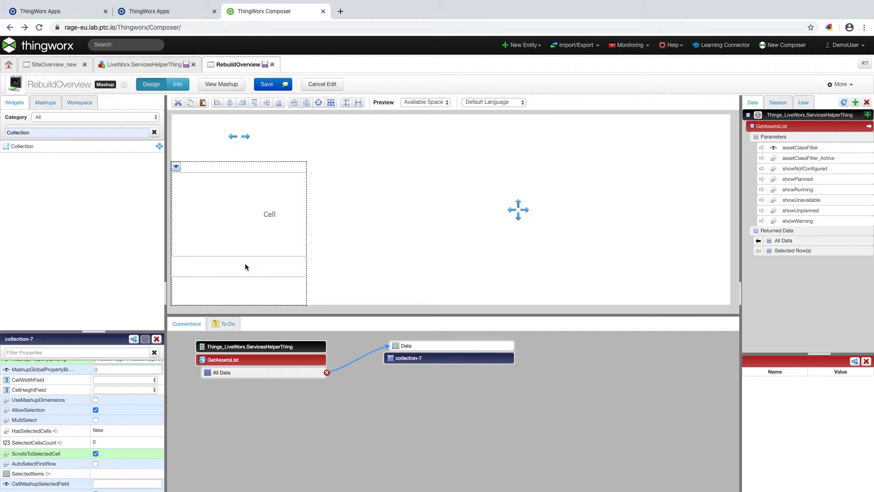
# - Examine the Collection's remaining properties, from cell styles, ripple effect and borders through headers, footers and events to Z-index and Visible
pyautogui.scroll(-1, 132, 412)
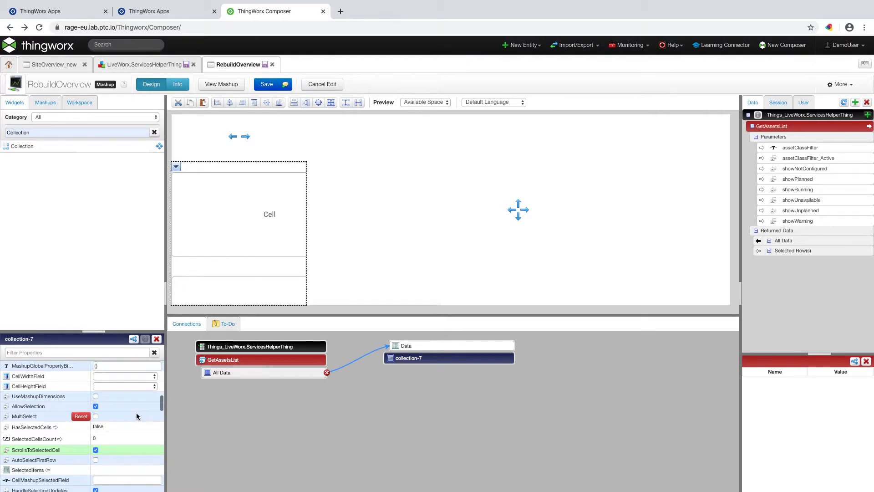
pyautogui.scroll(-2, 134, 417)
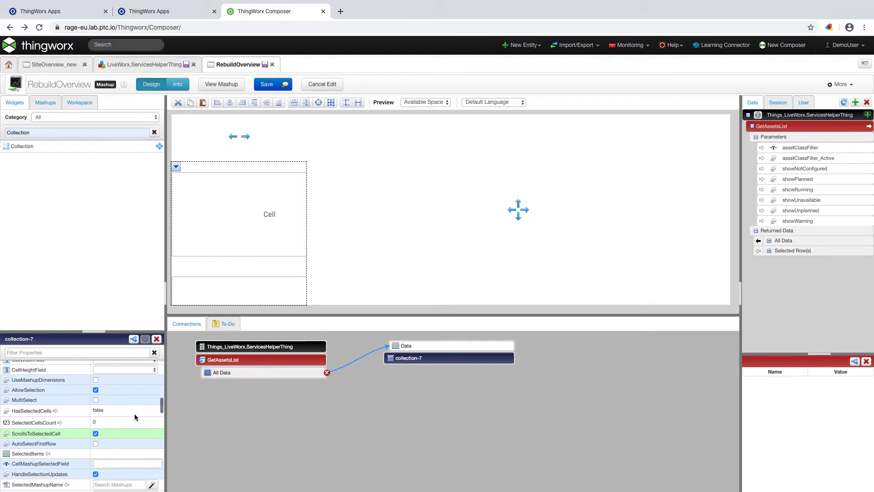
pyautogui.scroll(-4, 133, 418)
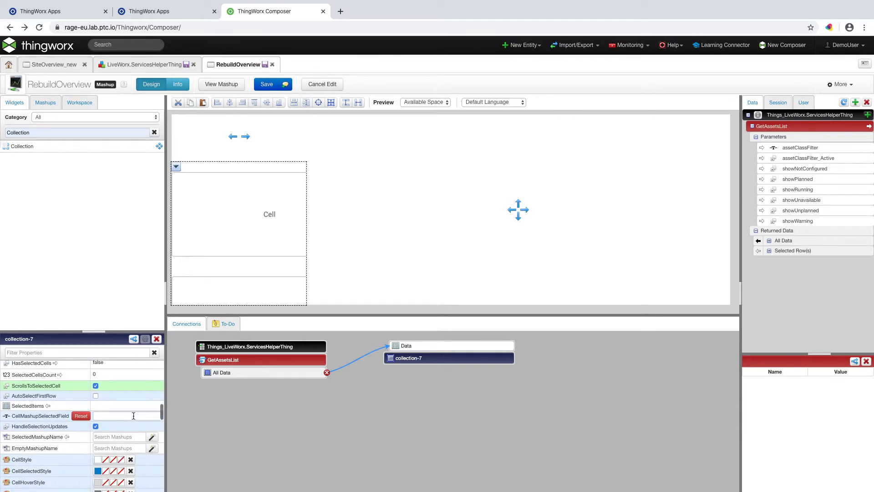
pyautogui.scroll(-5, 134, 416)
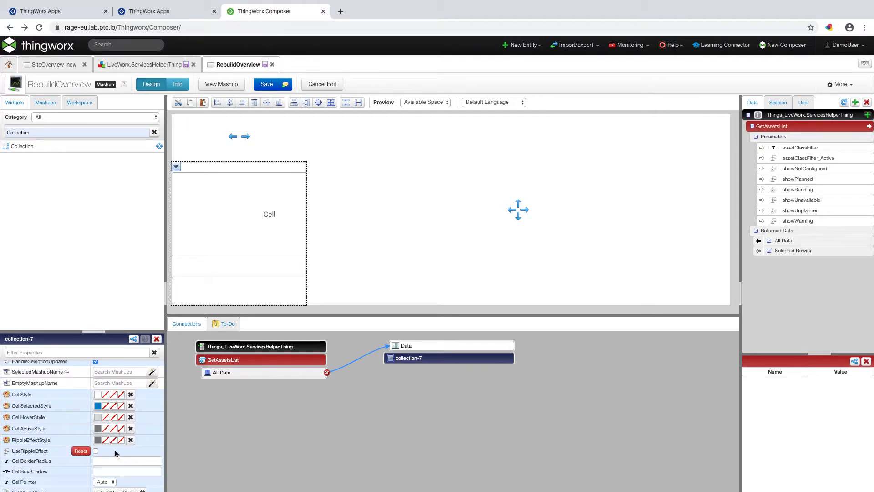
pyautogui.scroll(-1, 115, 453)
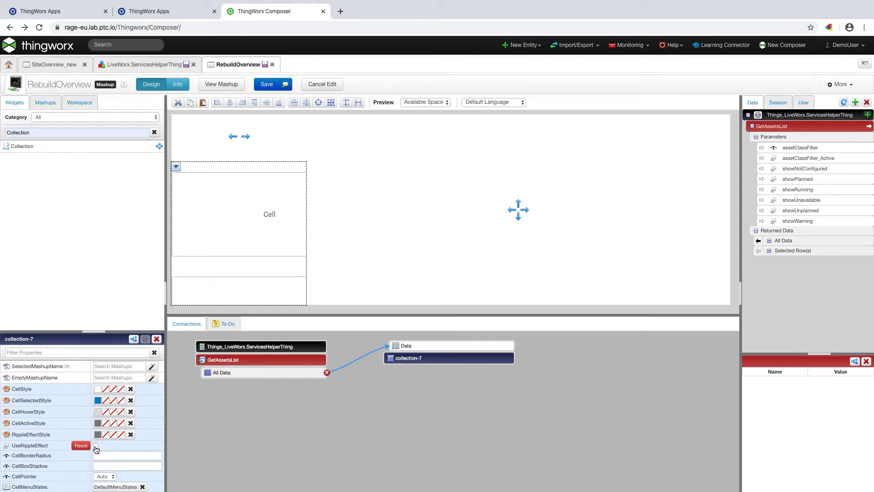
pyautogui.scroll(-1, 76, 453)
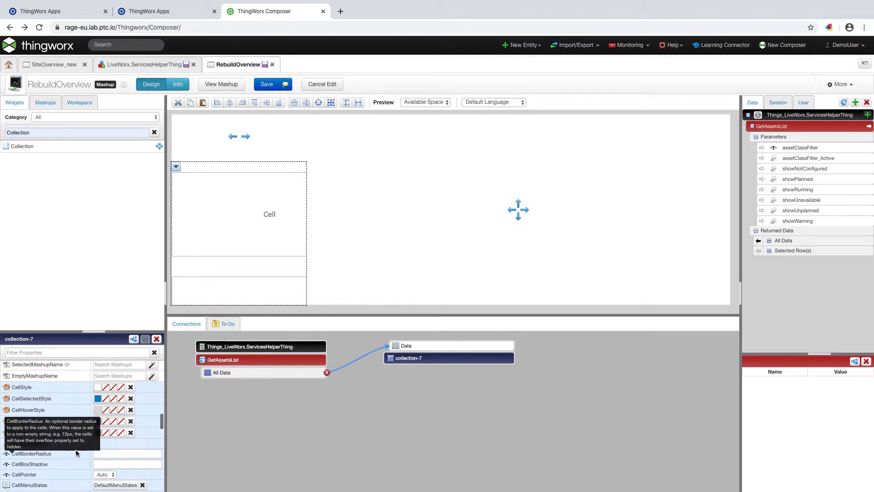
pyautogui.scroll(-3, 76, 452)
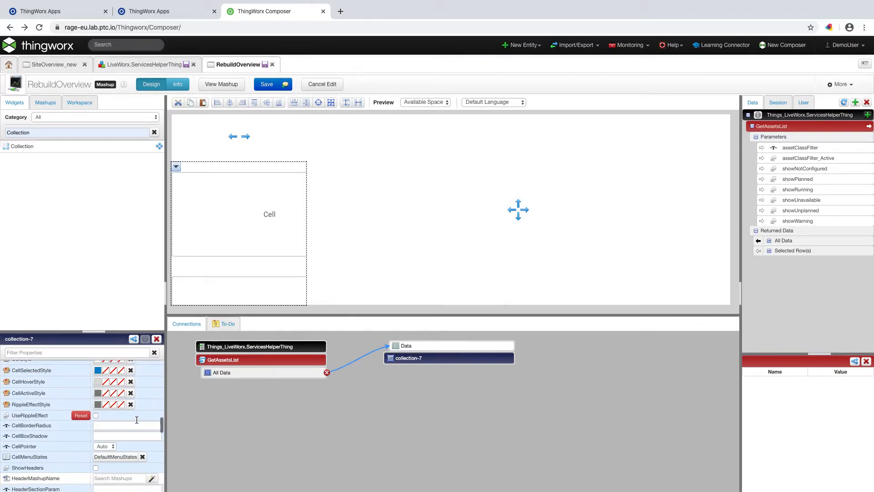
pyautogui.scroll(-1, 123, 415)
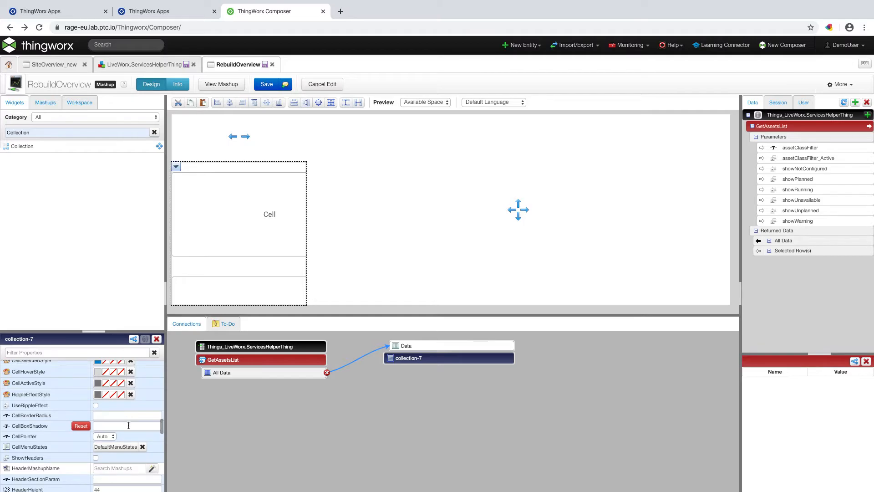
pyautogui.scroll(-2, 129, 441)
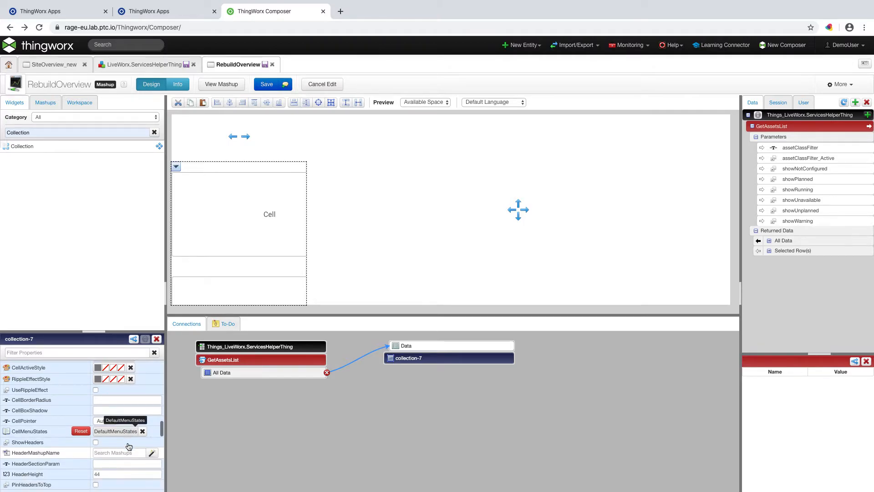
pyautogui.scroll(-2, 129, 447)
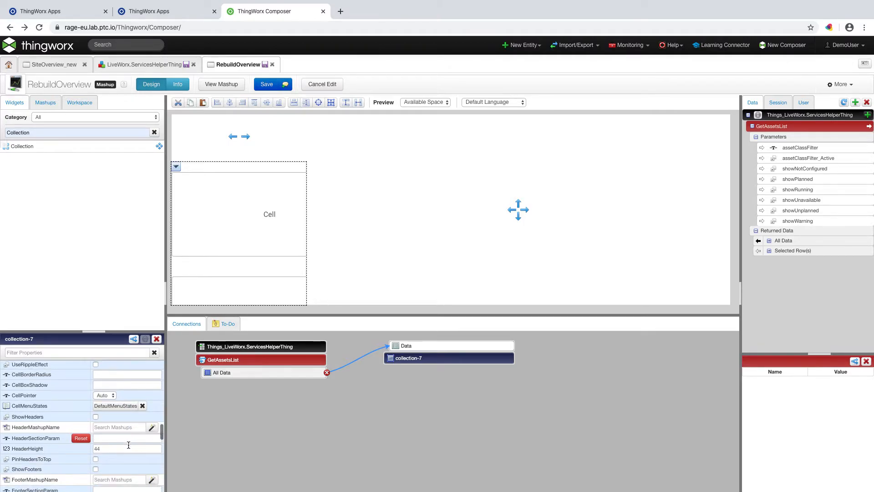
pyautogui.scroll(-4, 129, 445)
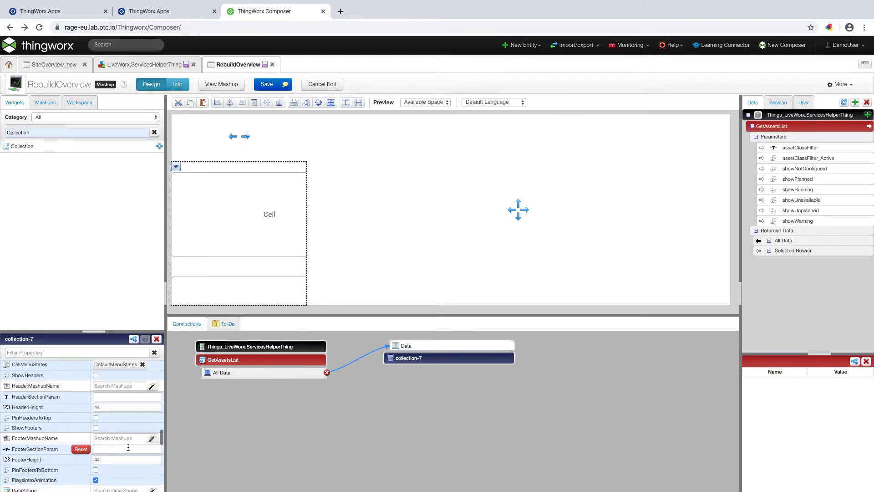
pyautogui.scroll(-5, 129, 448)
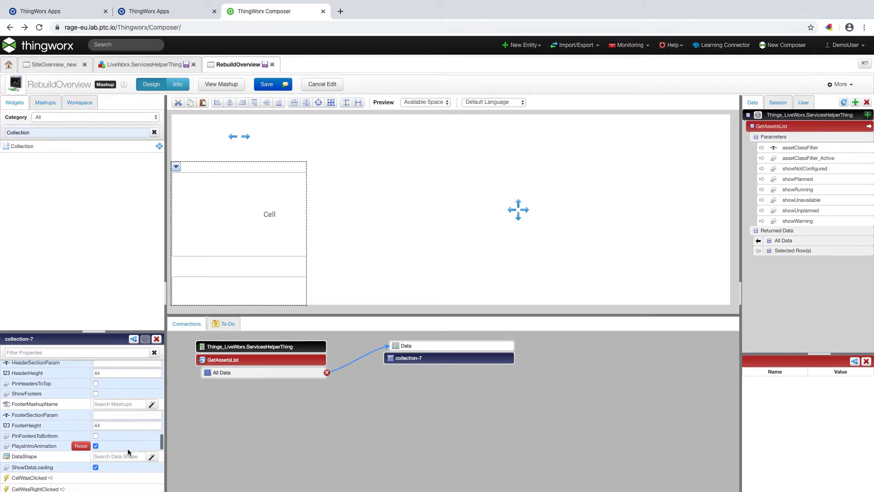
pyautogui.scroll(-15, 130, 453)
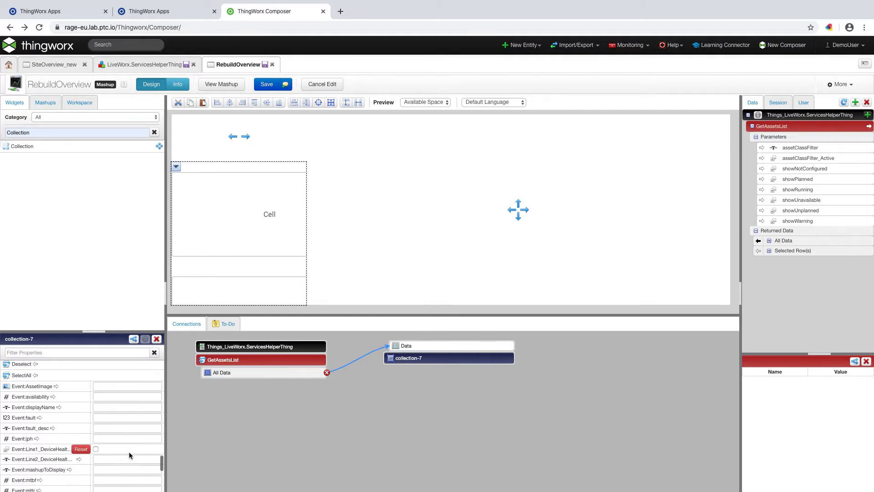
pyautogui.scroll(-4, 129, 452)
# - Save the mashup and widen layout-1's Left Sidebar until the Collection's full cell width fits inside it
pyautogui.click(268, 87)
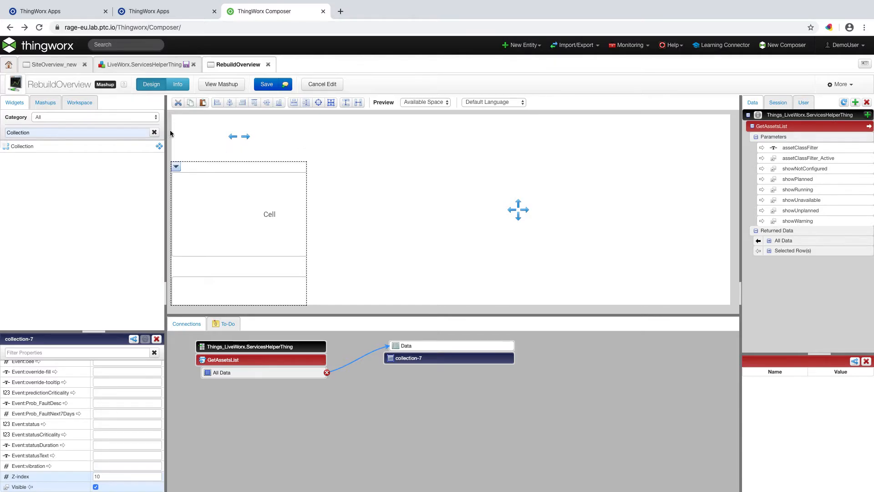
pyautogui.click(77, 103)
pyautogui.click(48, 141)
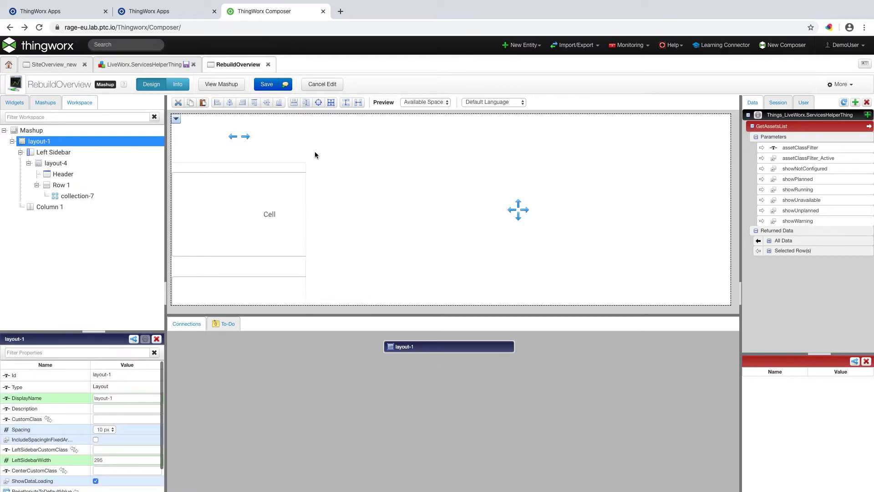
pyautogui.click(46, 153)
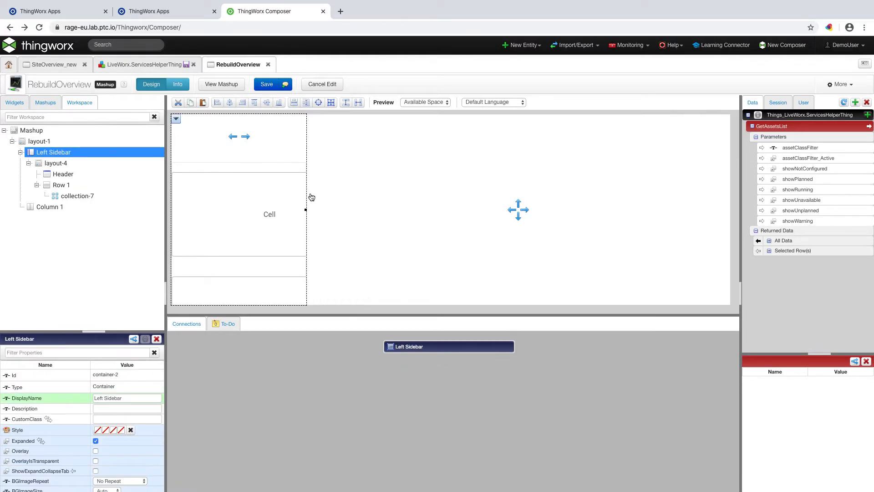
pyautogui.moveTo(322, 211); pyautogui.dragTo(377, 210)
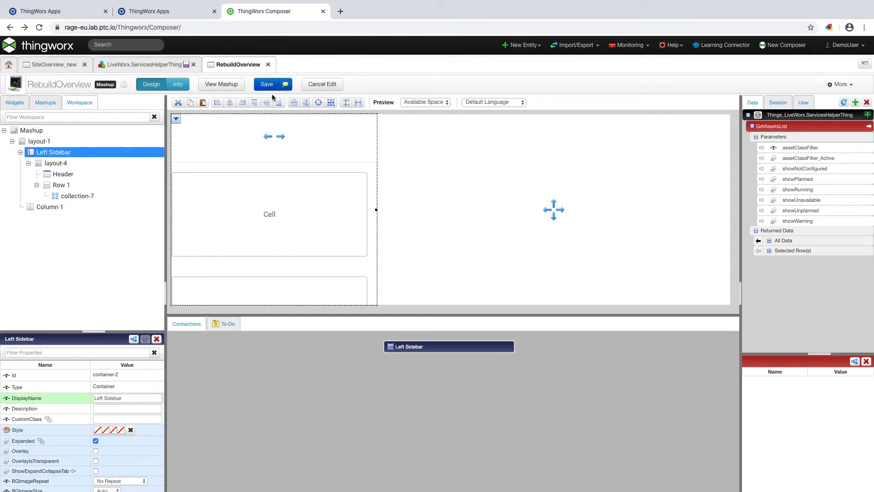
# - Switch to the build notes and copy the SVG file expression "/Thingworx/FileRepositories/Bottling.Repo/f" + "actory_floor-wh666.svg"
pyautogui.hotkey('ctrl', 'Right')
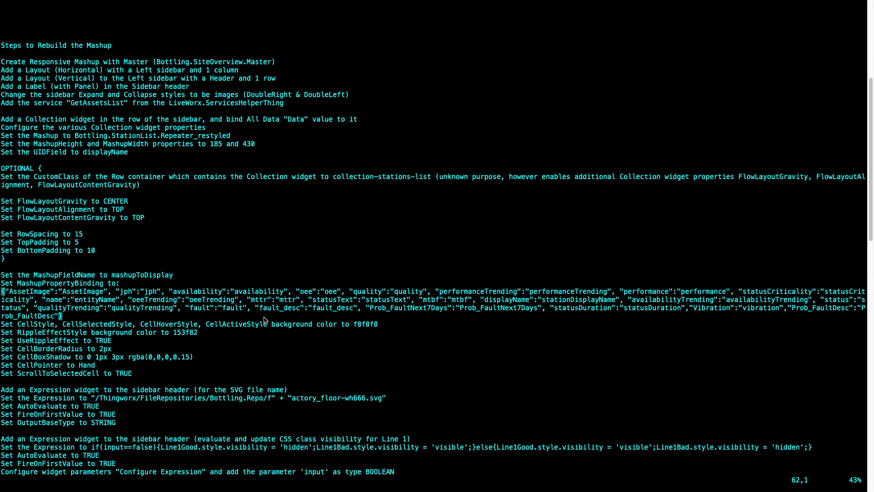
pyautogui.scroll(-1, 264, 320)
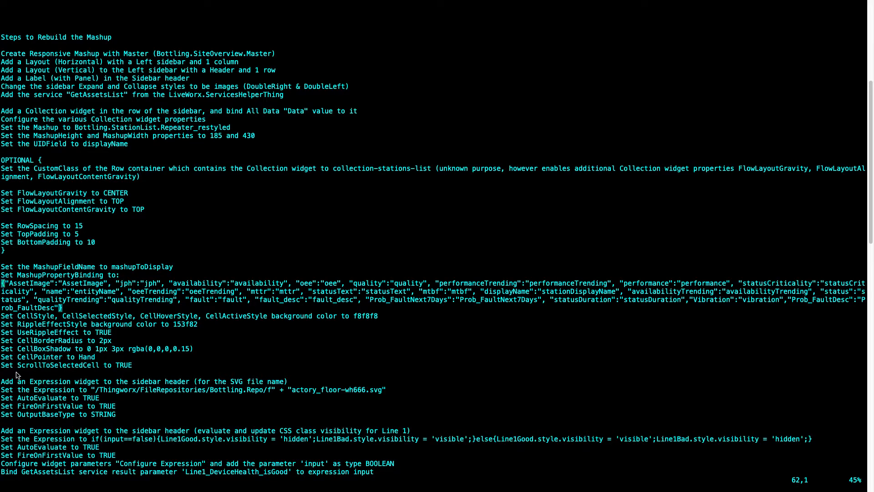
pyautogui.moveTo(96, 356); pyautogui.dragTo(3, 341)
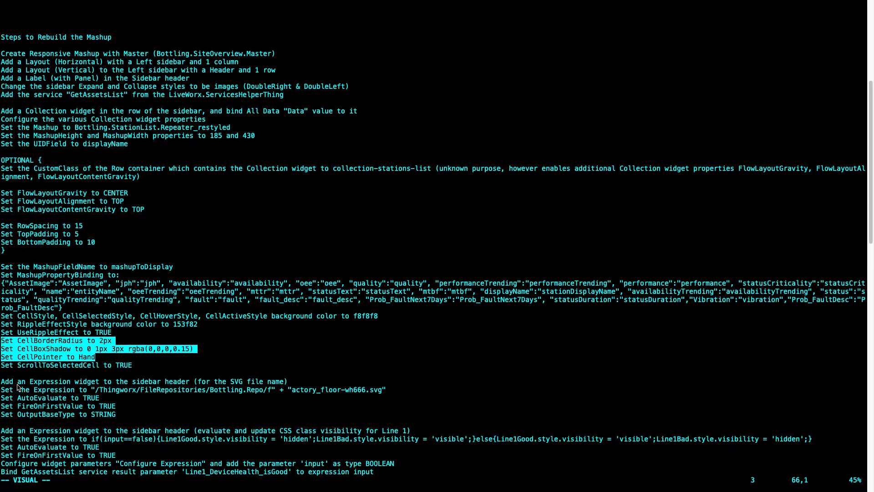
pyautogui.moveTo(92, 391); pyautogui.dragTo(387, 394)
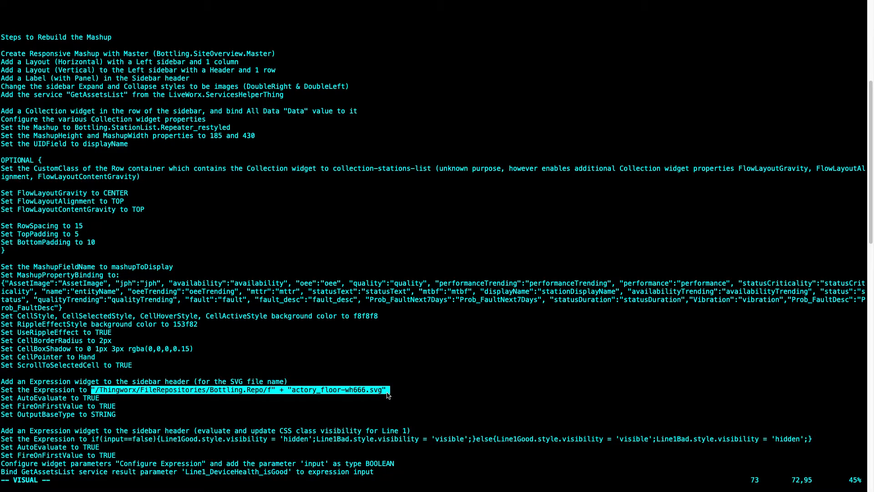
pyautogui.press('y')
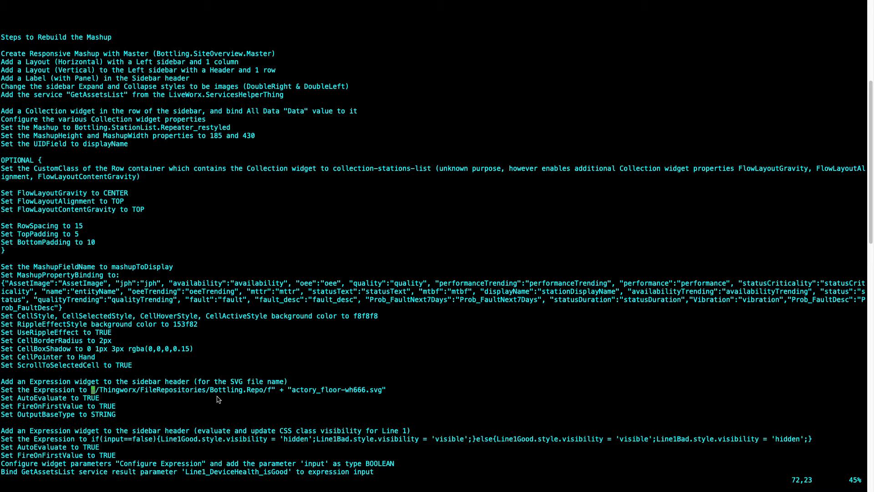
# - Return to ThingWorx Composer and add an Expression widget inside a new panel in the Left Sidebar's header
pyautogui.hotkey('ctrl', 'Left')
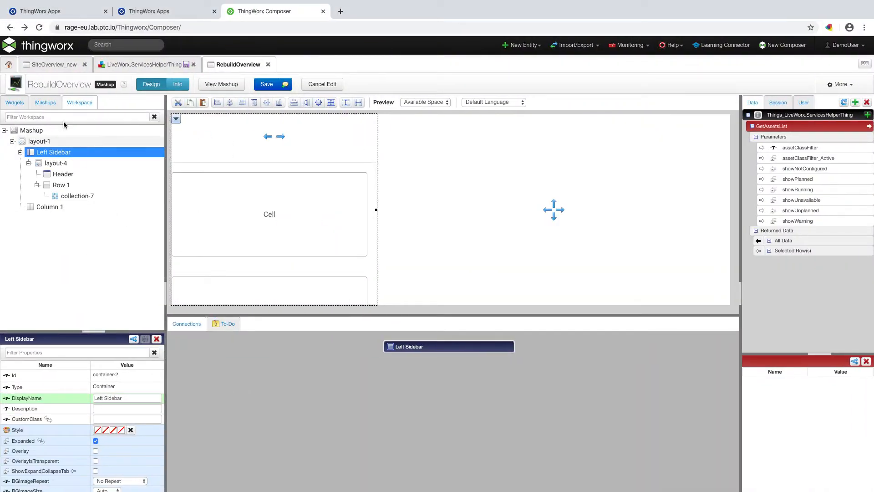
pyautogui.click(15, 102)
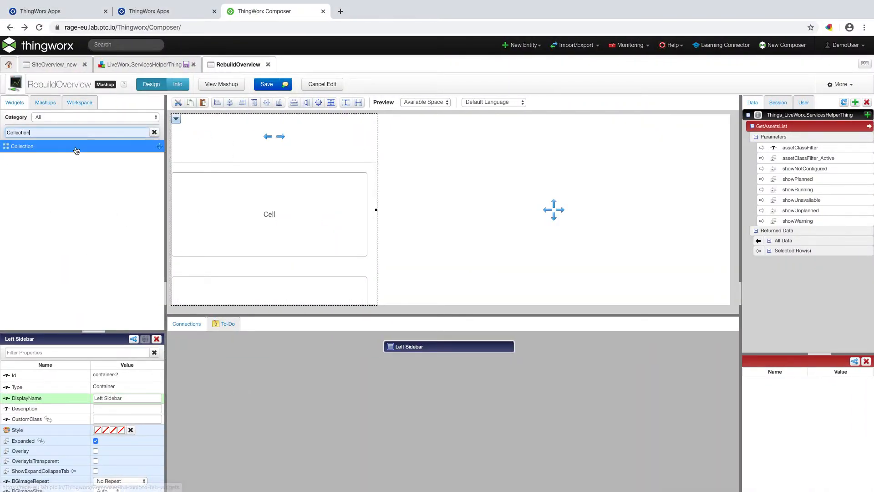
pyautogui.click(78, 133)
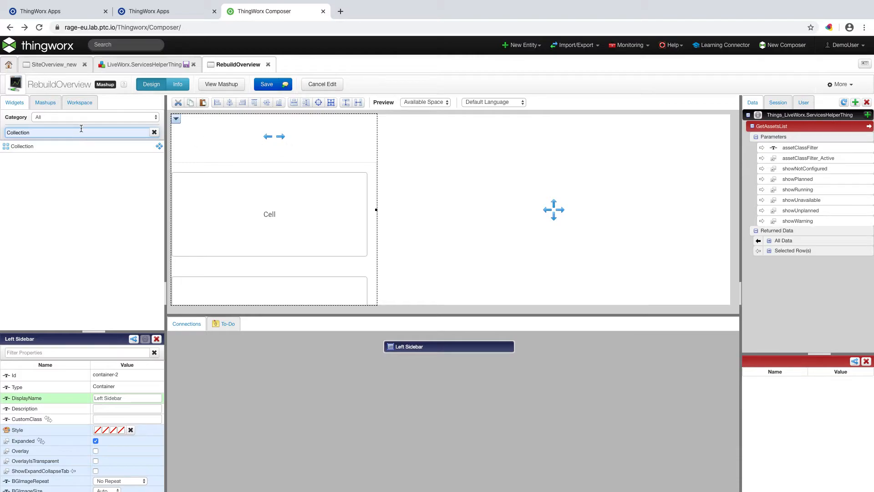
pyautogui.doubleClick(23, 132)
pyautogui.write('Express')
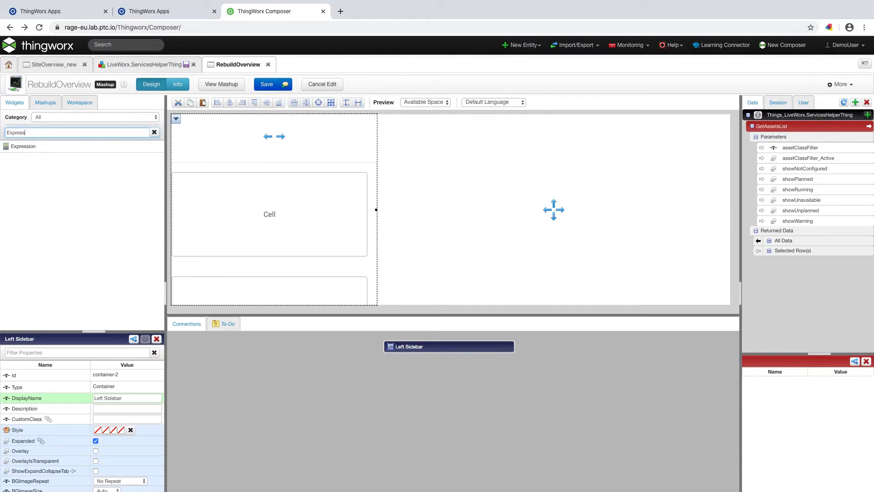
pyautogui.moveTo(14, 147); pyautogui.dragTo(230, 135)
pyautogui.moveTo(228, 132); pyautogui.dragTo(209, 119)
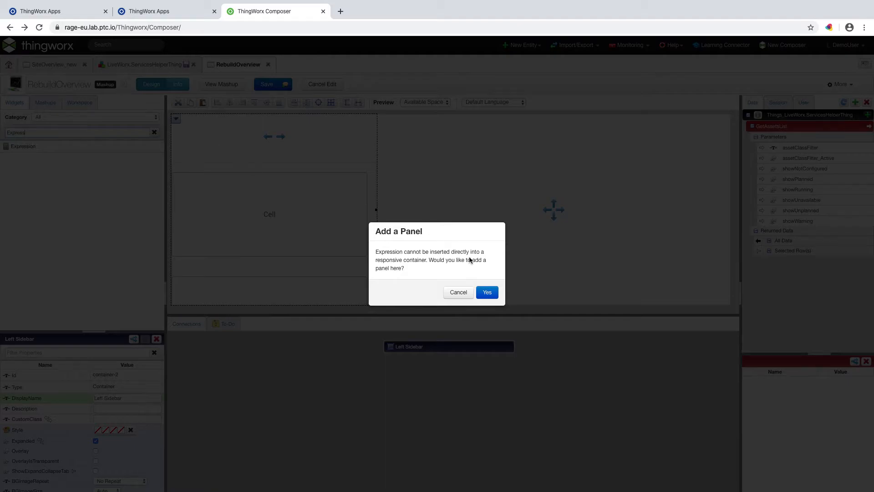
pyautogui.click(488, 292)
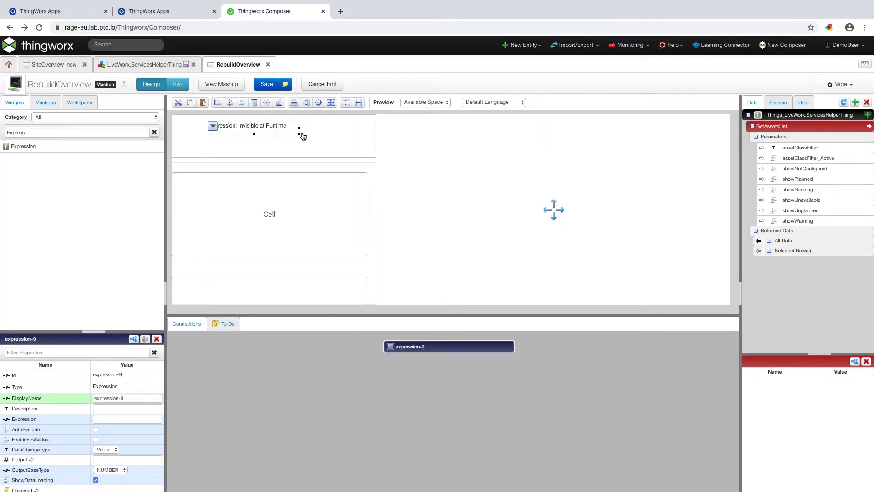
# - Shrink the new Expression widget to about 80 by 43 and place it along the header panel's upper edge
pyautogui.moveTo(300, 134); pyautogui.dragTo(246, 142)
pyautogui.click(212, 126)
pyautogui.moveTo(230, 123); pyautogui.dragTo(227, 116)
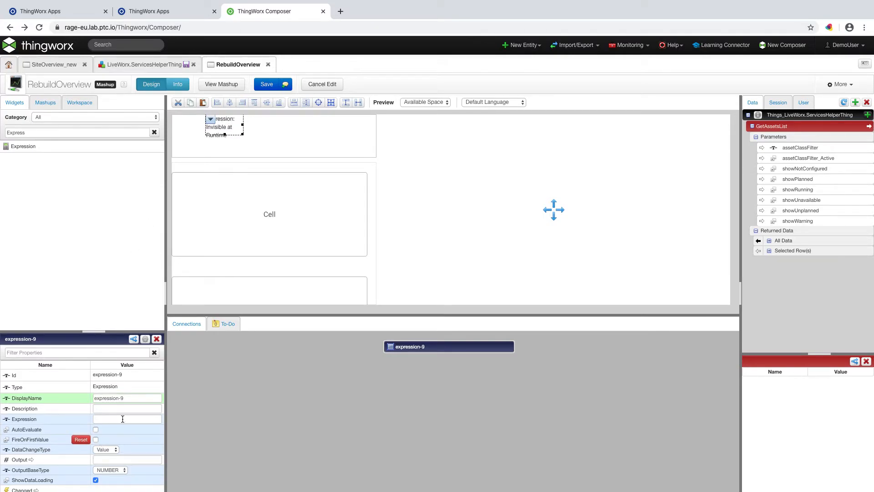
# - Give the Expression widget output base type STRING and the copied SVG file path expression, enabling AutoEvaluate and FireOnFirstValue
pyautogui.scroll(-1, 119, 461)
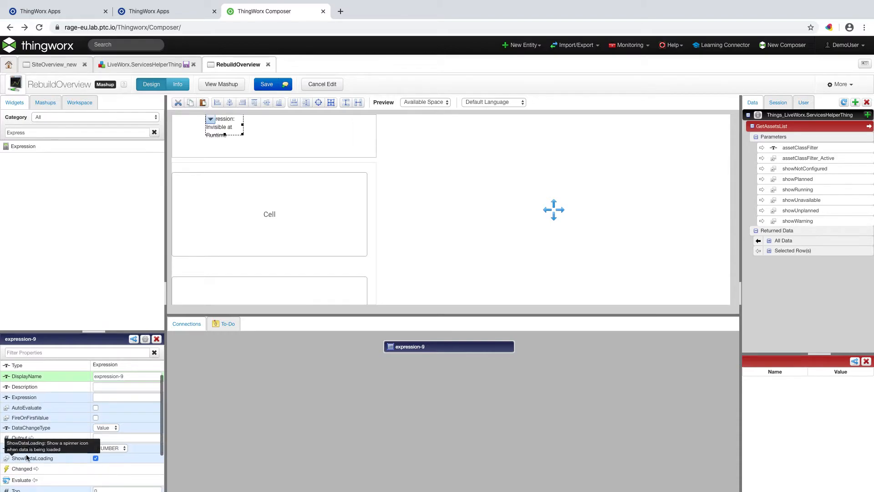
pyautogui.click(110, 449)
pyautogui.click(121, 462)
pyautogui.click(113, 396)
pyautogui.hotkey('ctrl', 'v')
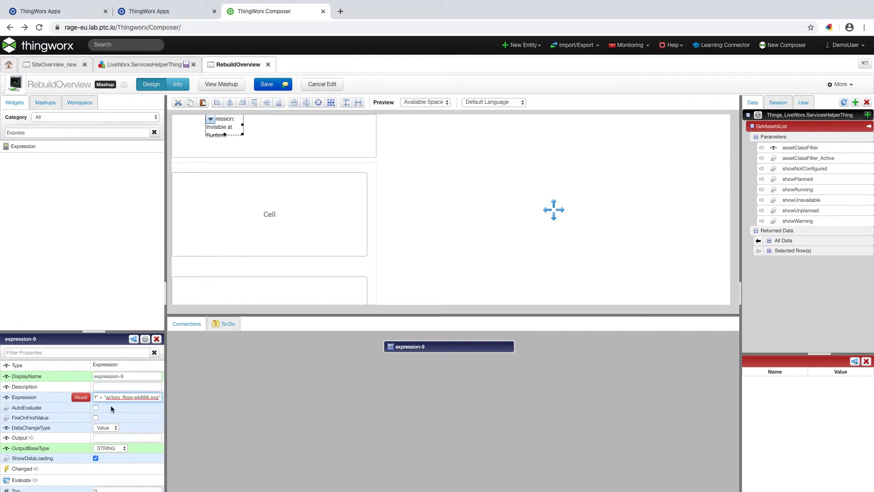
pyautogui.click(96, 407)
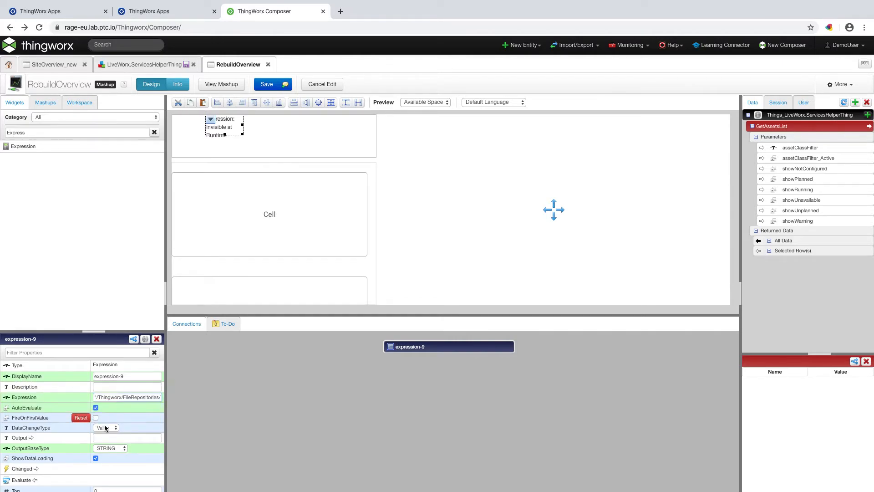
pyautogui.click(96, 417)
pyautogui.scroll(-2, 122, 446)
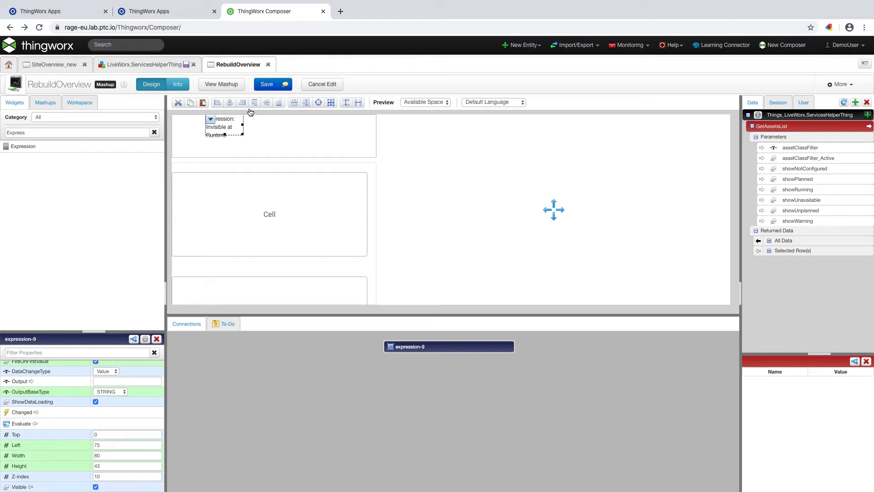
# - Bind the Mashup's Loaded event to the SVG path Expression's Evaluate service and save the mashup
pyautogui.click(81, 107)
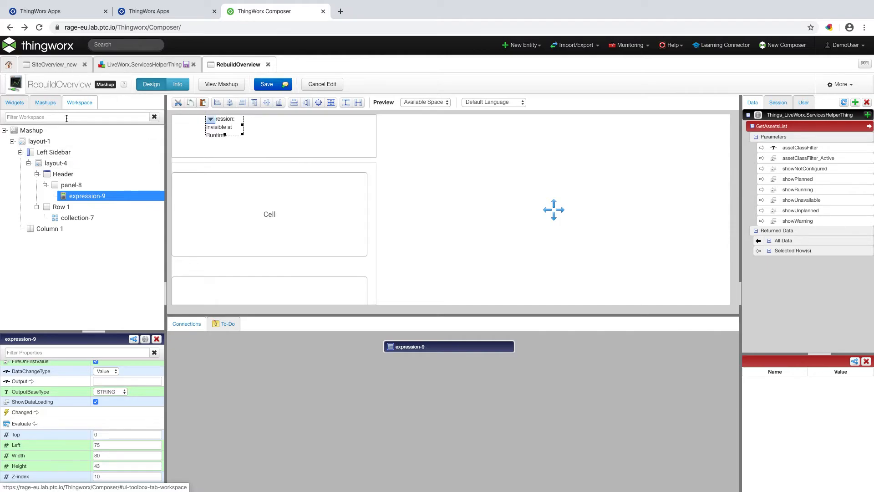
pyautogui.click(42, 132)
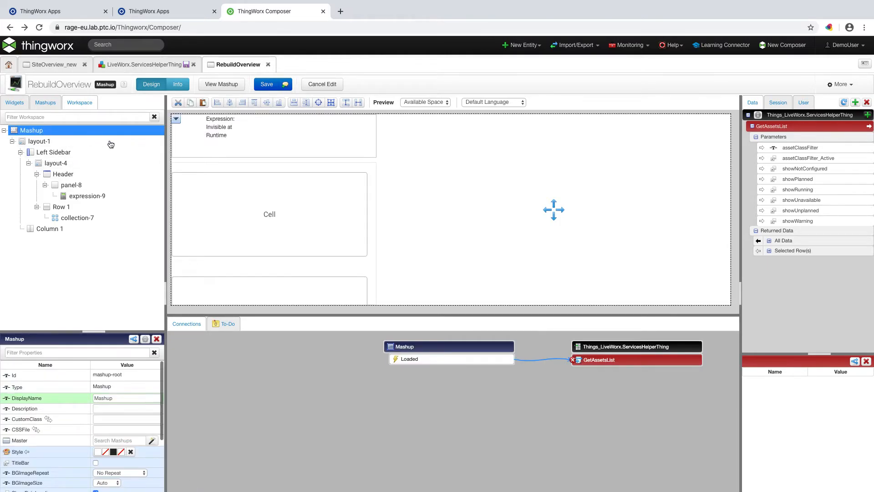
pyautogui.click(175, 119)
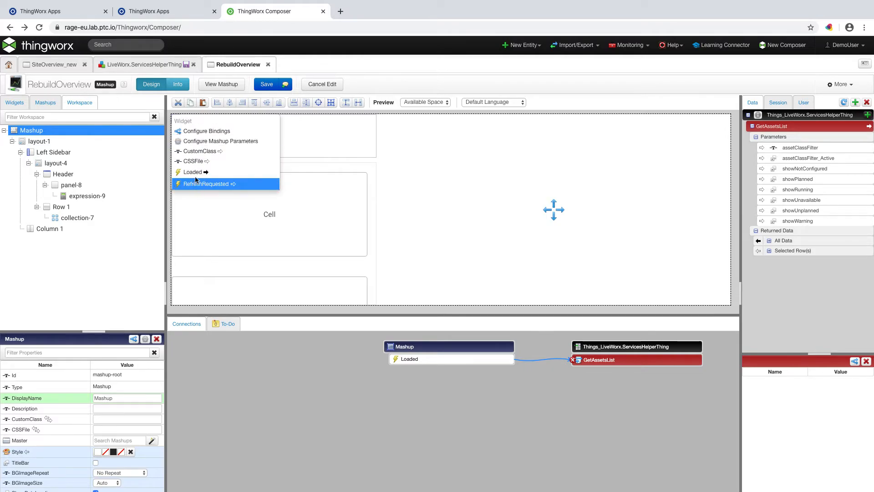
pyautogui.moveTo(194, 173); pyautogui.dragTo(212, 124)
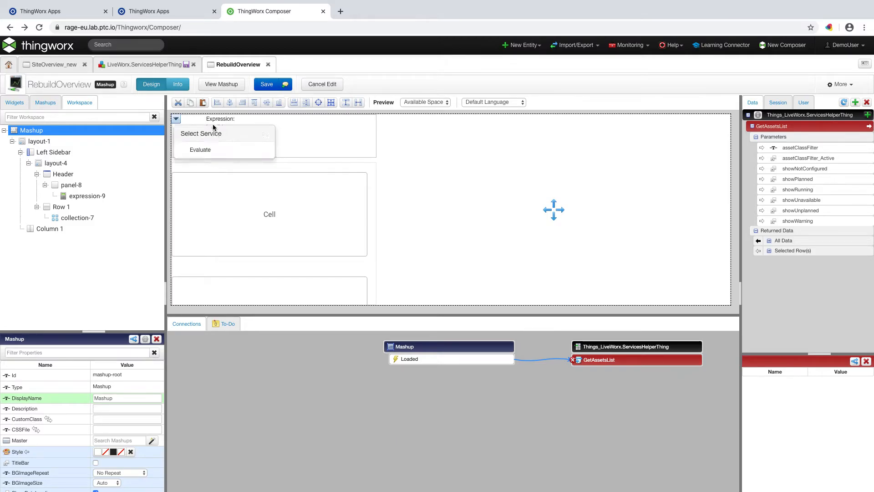
pyautogui.click(200, 150)
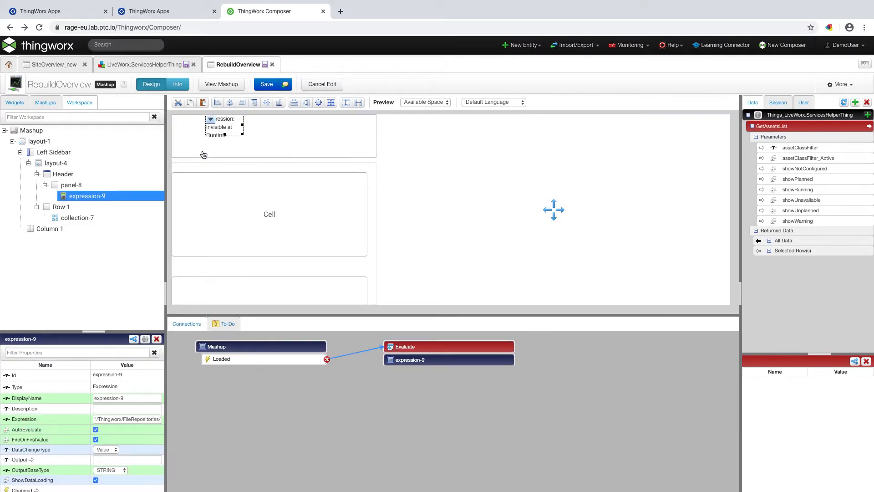
pyautogui.click(268, 85)
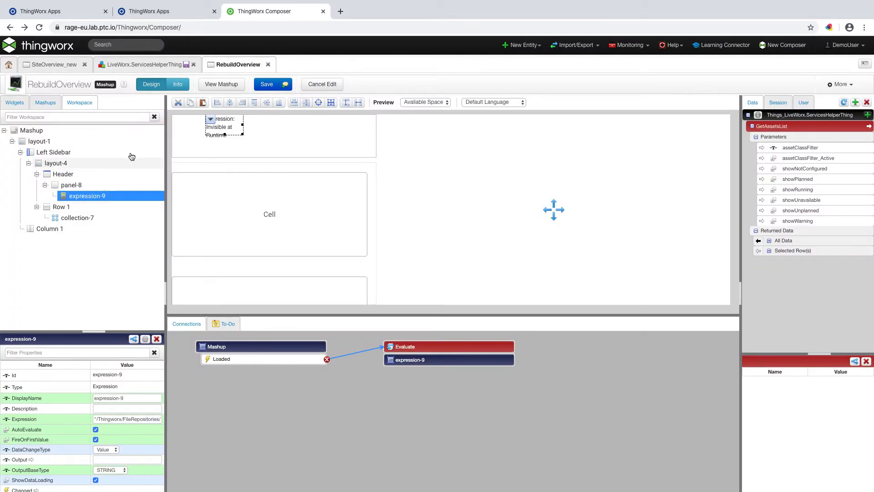
# - Add two more Expression widgets to the header panel, shrinking and lining them up beside the first one
pyautogui.click(14, 103)
pyautogui.moveTo(28, 149); pyautogui.dragTo(253, 122)
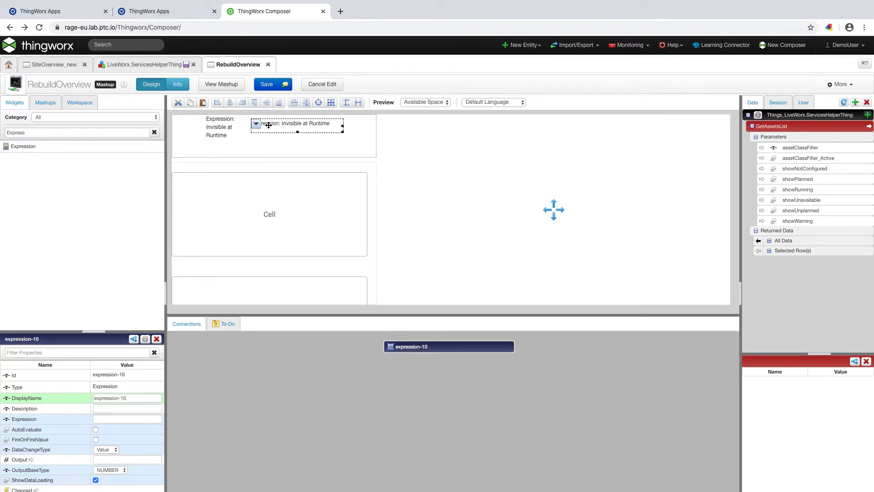
pyautogui.moveTo(344, 126); pyautogui.dragTo(260, 117)
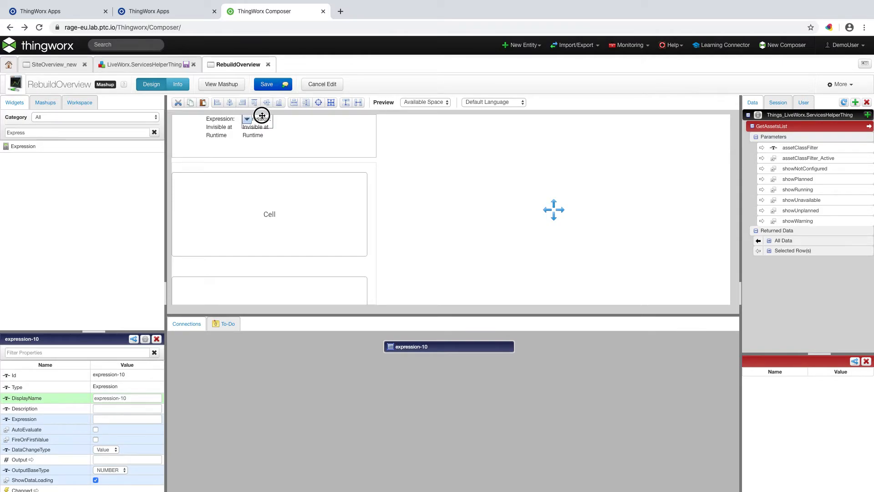
pyautogui.moveTo(28, 149); pyautogui.dragTo(287, 114)
pyautogui.moveTo(17, 148); pyautogui.dragTo(296, 129)
pyautogui.click(276, 129)
pyautogui.moveTo(23, 149); pyautogui.dragTo(303, 118)
pyautogui.moveTo(367, 125); pyautogui.dragTo(313, 128)
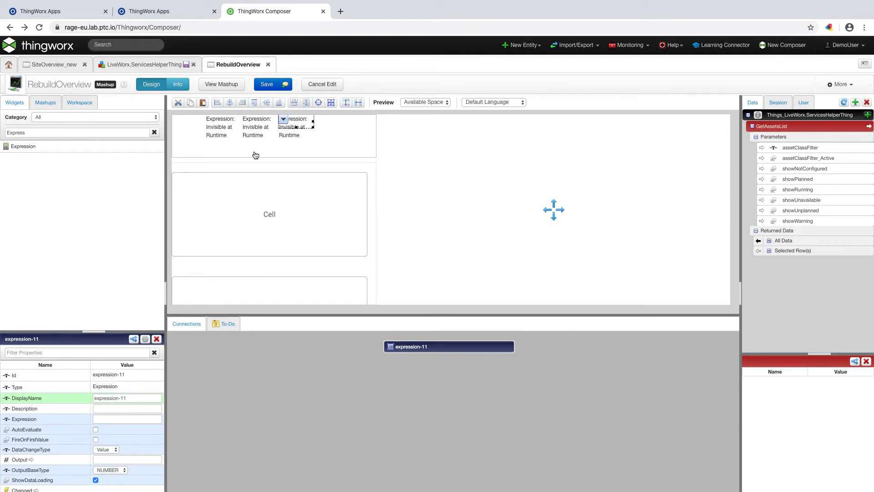
# - Copy the Line 1 visibility expression, starting "if(input==false){Line1Good.style.visibility", from the build notes and return to Composer
pyautogui.hotkey('ctrl', 'Right')
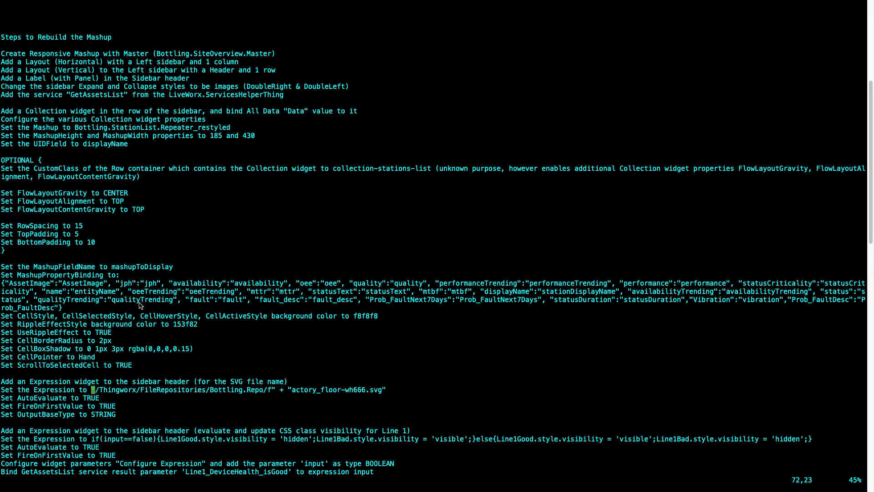
pyautogui.scroll(-4, 136, 401)
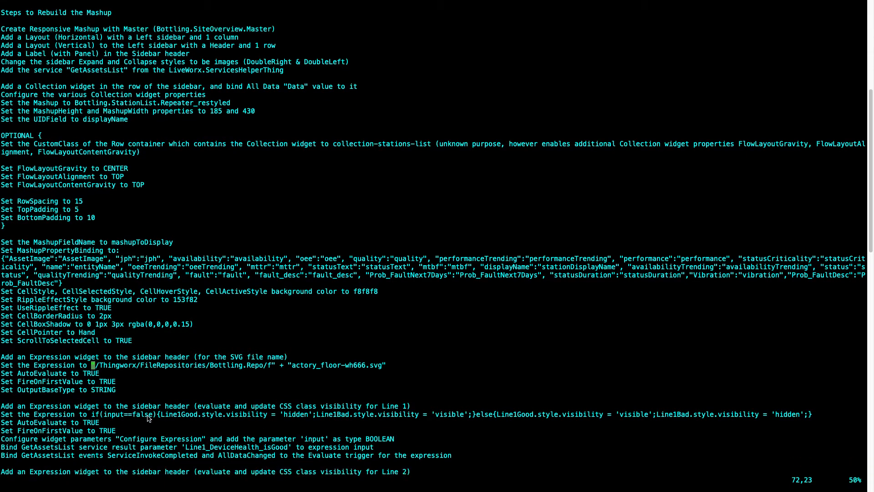
pyautogui.scroll(-4, 141, 408)
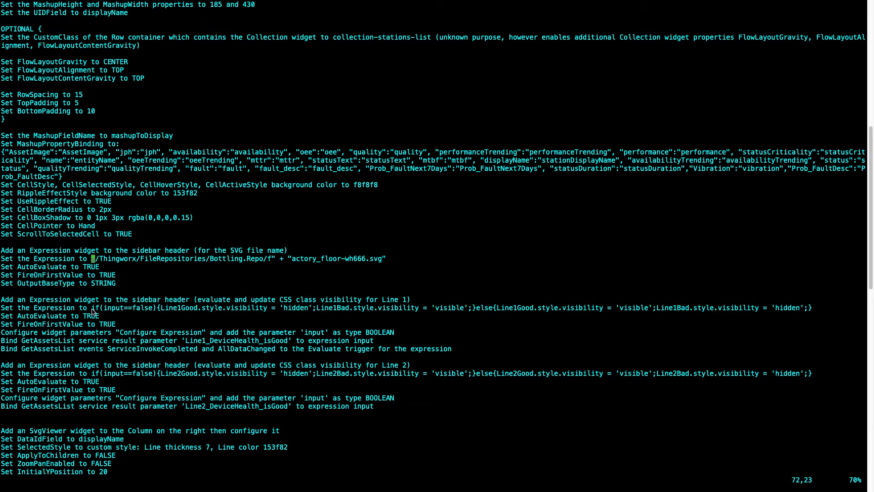
pyautogui.moveTo(93, 309); pyautogui.dragTo(815, 317)
pyautogui.press('y')
pyautogui.press('super+Tab')
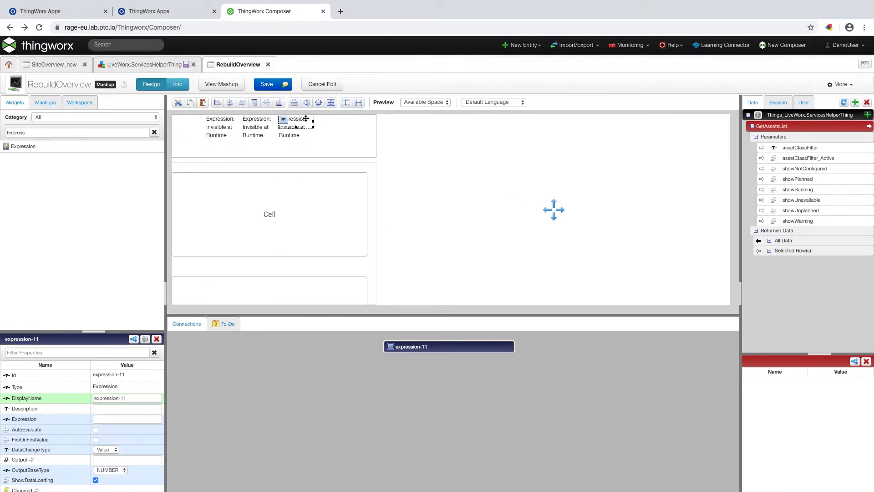
# - Configure the second Expression widget, expression-10, with a parameter named "input" of base type BOOLEAN
pyautogui.click(262, 123)
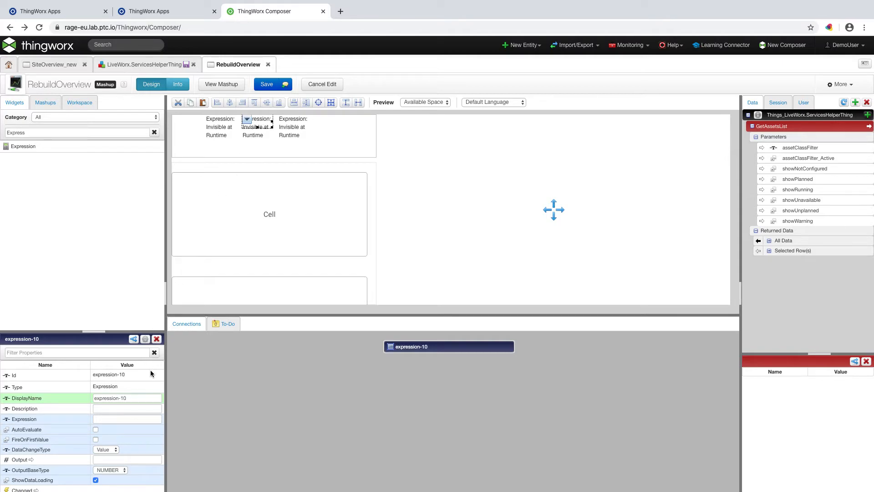
pyautogui.click(246, 121)
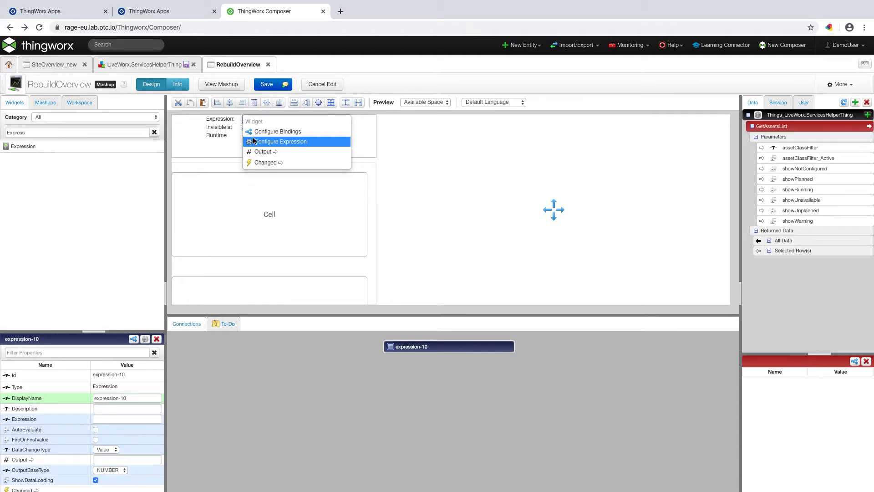
pyautogui.click(254, 142)
pyautogui.click(211, 134)
pyautogui.click(213, 166)
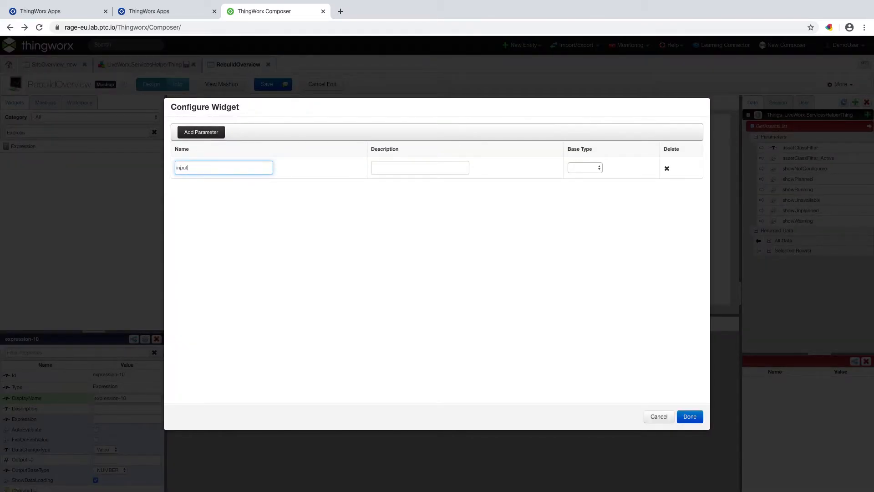
pyautogui.write('input')
pyautogui.click(587, 168)
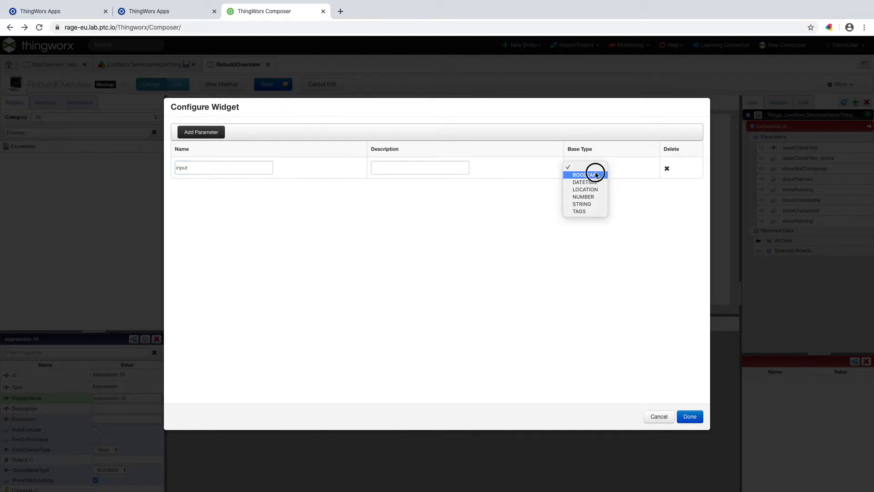
pyautogui.click(594, 173)
pyautogui.click(691, 418)
# - Configure the third Expression widget, expression-11, with a BOOLEAN parameter named "input"
pyautogui.click(298, 128)
pyautogui.click(283, 120)
pyautogui.click(295, 140)
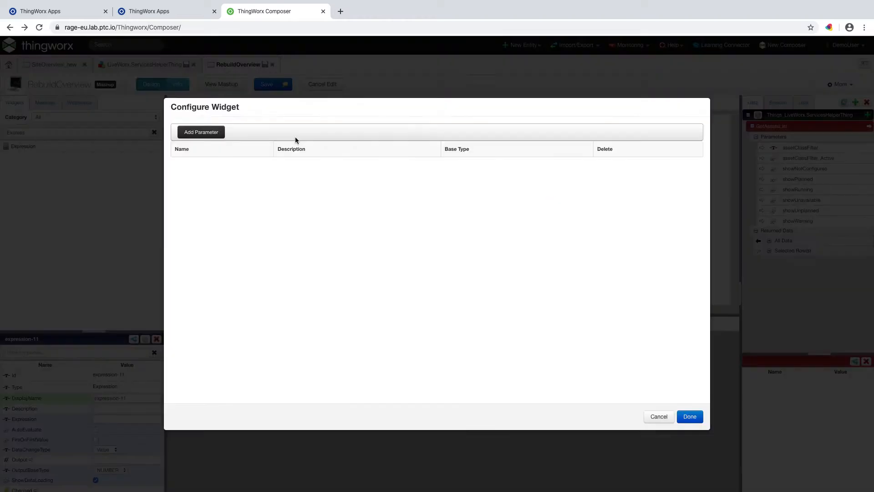
pyautogui.click(214, 133)
pyautogui.click(210, 168)
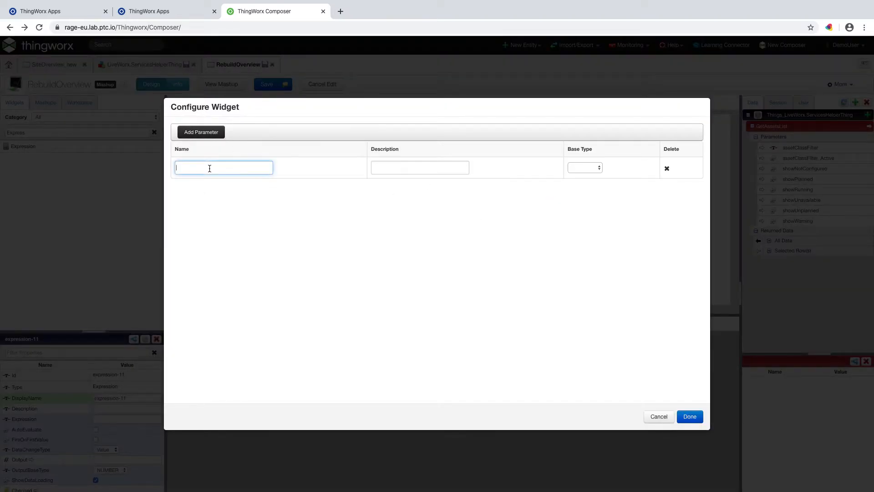
pyautogui.write('input')
pyautogui.click(584, 168)
pyautogui.click(585, 174)
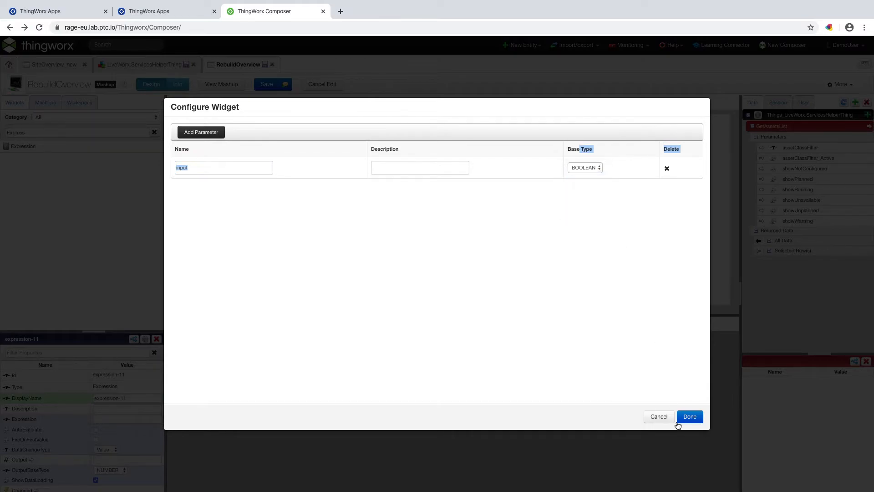
pyautogui.click(689, 417)
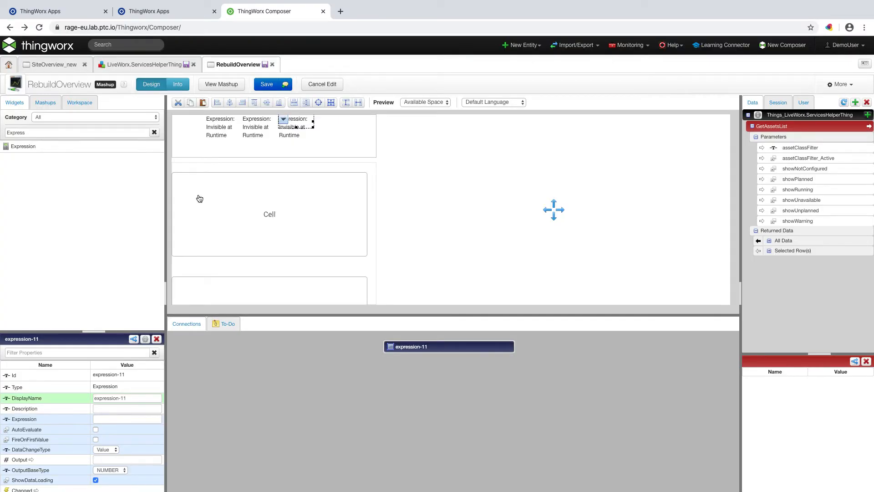
# - Set expression-10's Expression to the copied Line 1 visibility code and enable its AutoEvaluate and FireOnFirstValue
pyautogui.moveTo(281, 132); pyautogui.dragTo(247, 132)
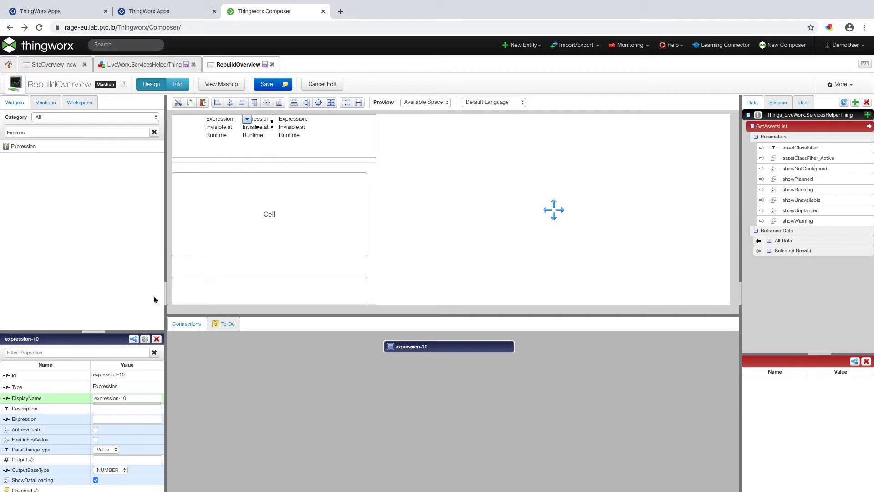
pyautogui.click(116, 419)
pyautogui.hotkey('ctrl', 'v')
pyautogui.click(95, 431)
pyautogui.click(96, 439)
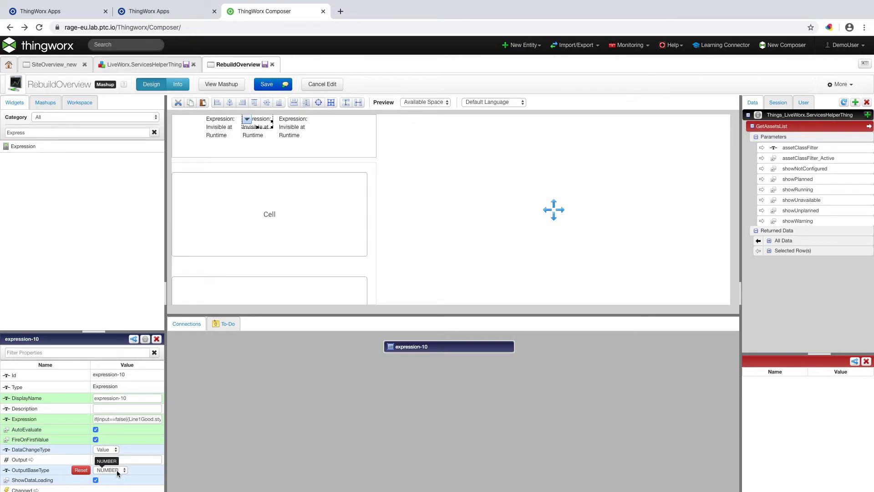
pyautogui.scroll(-1, 23, 470)
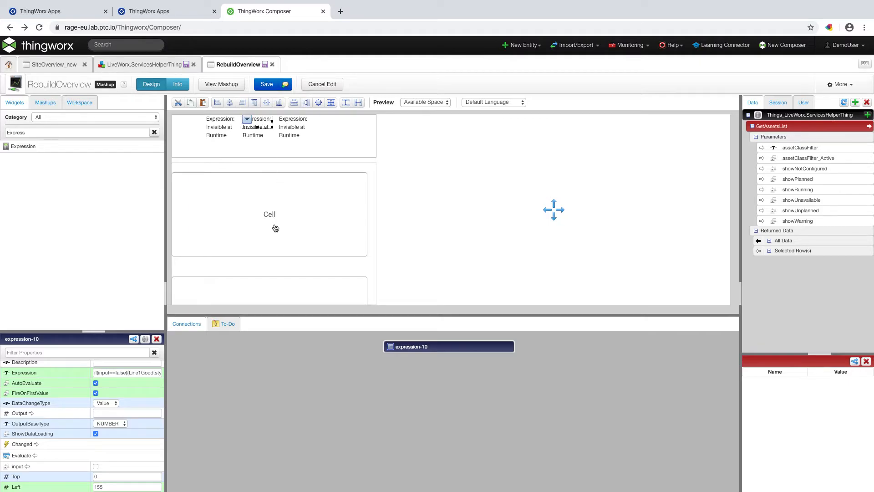
# - Copy the Line 2 visibility expression, starting "if(input==false){Line2Good.style.visibility", from the build notes and return to Composer
pyautogui.click(247, 118)
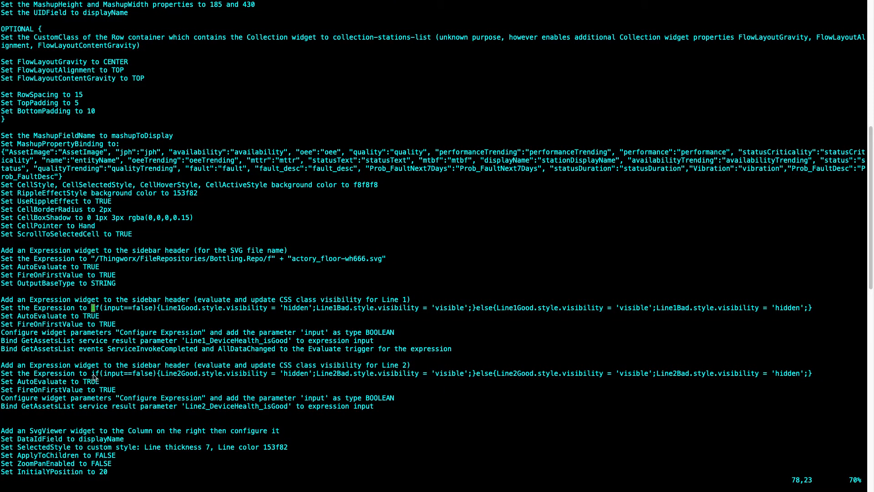
pyautogui.moveTo(93, 376); pyautogui.dragTo(814, 377)
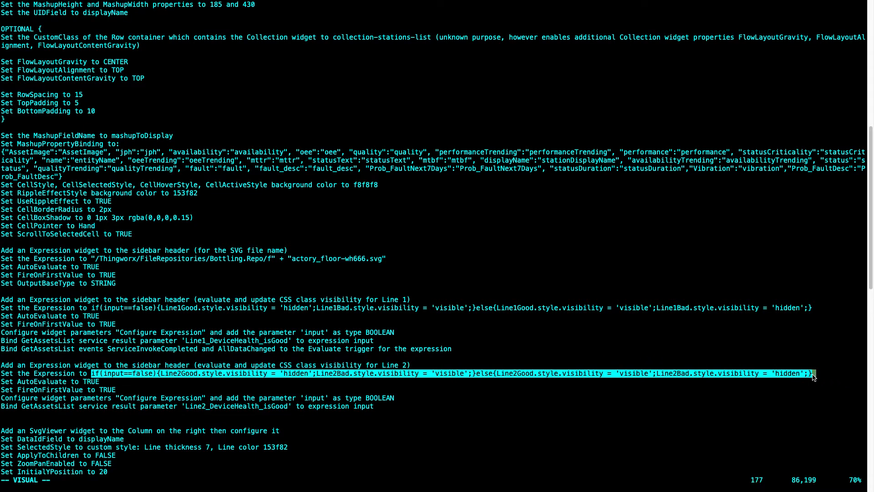
pyautogui.press('y')
pyautogui.press('super+Tab')
# - Set expression-11's Expression to the copied Line 2 visibility code and enable its AutoEvaluate and FireOnFirstValue
pyautogui.click(302, 126)
pyautogui.click(132, 419)
pyautogui.hotkey('ctrl', 'v')
pyautogui.click(96, 431)
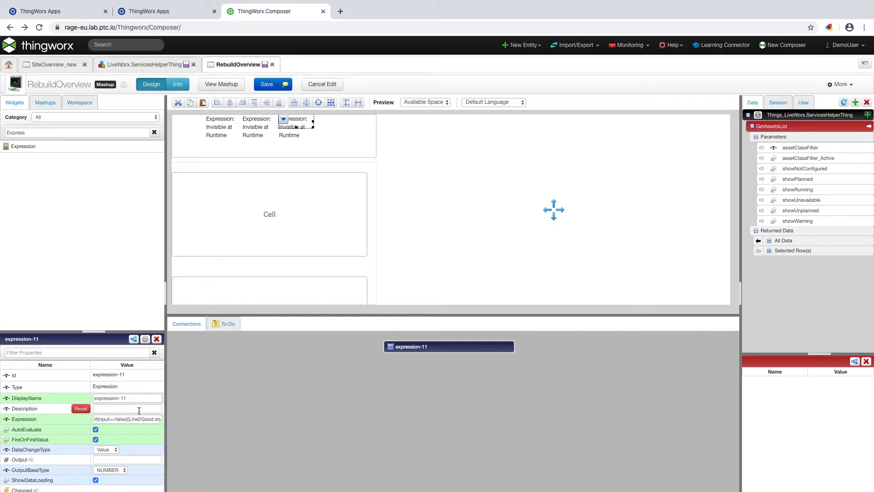
pyautogui.scroll(-2, 139, 410)
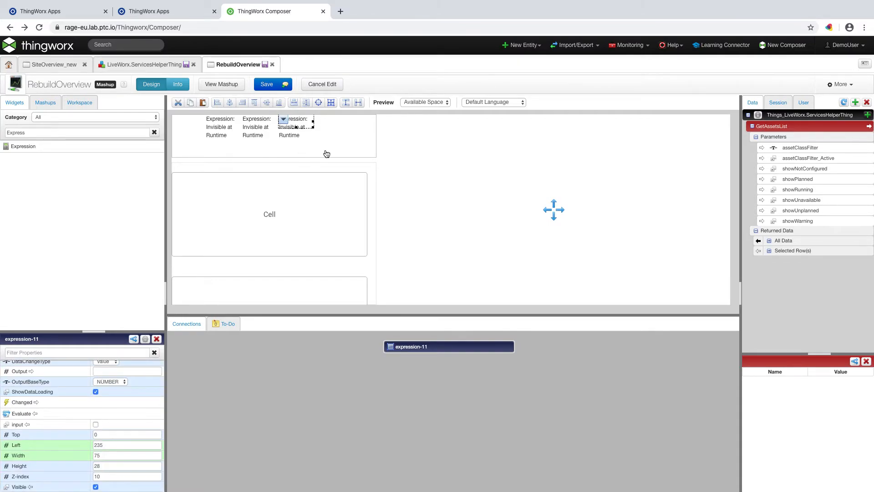
# - Bind GetAssetsList's returned Line1_DeviceHealth_isGood to expression-10's input and Line2_DeviceHealth_isGood to expression-11's input, following the build notes
pyautogui.hotkey('ctrl', 'Right')
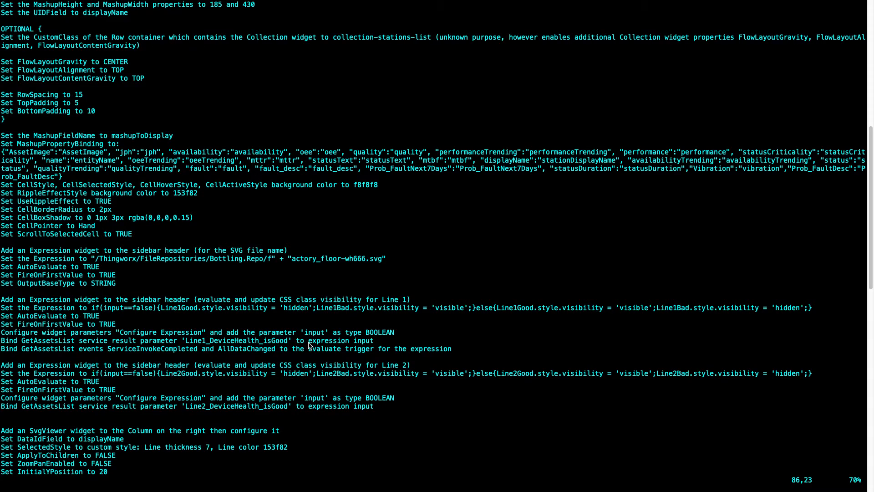
pyautogui.hotkey('ctrl', 'Left')
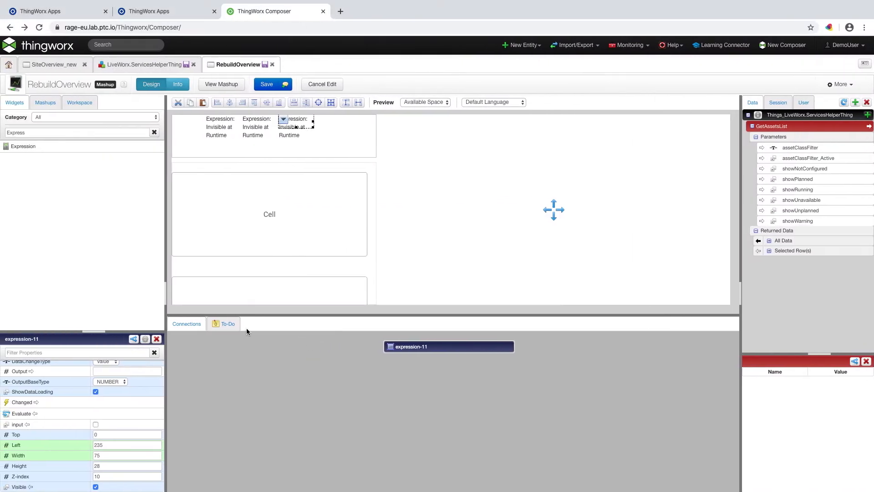
pyautogui.scroll(2, 92, 387)
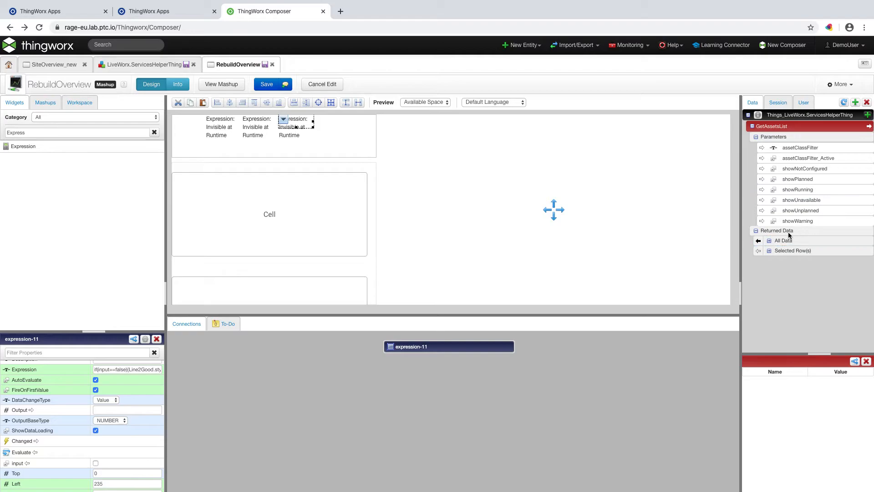
pyautogui.click(769, 240)
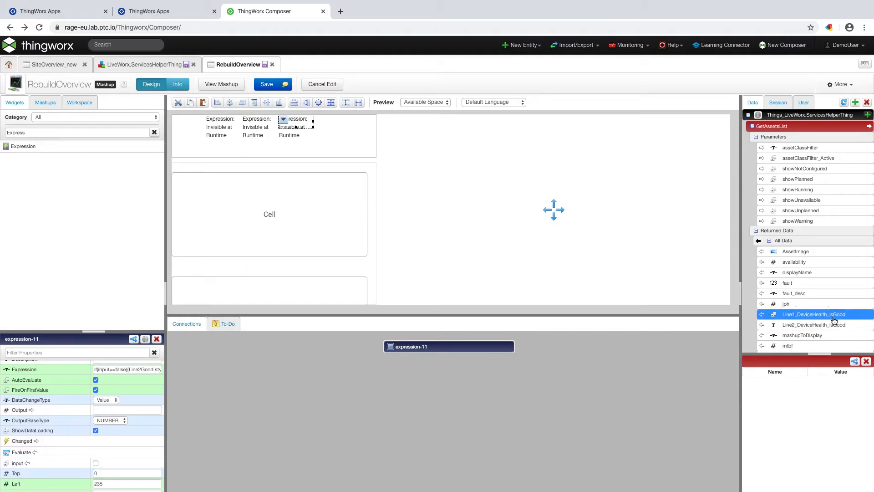
pyautogui.moveTo(822, 315); pyautogui.dragTo(247, 124)
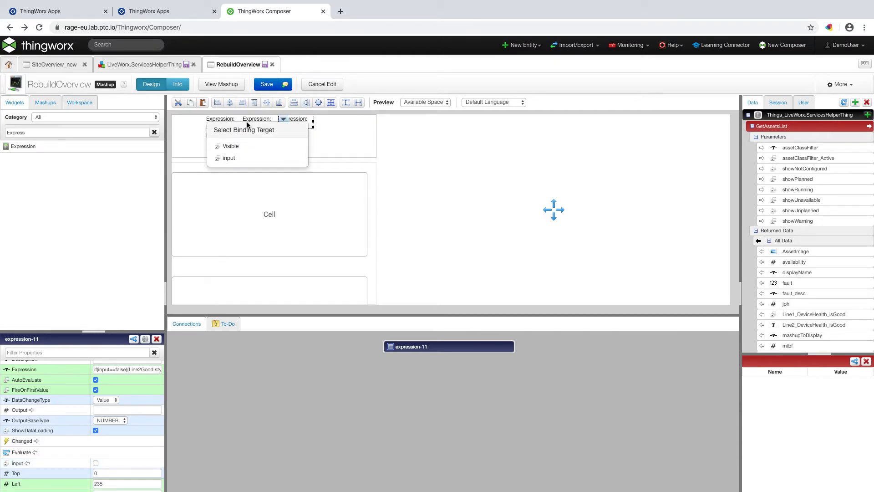
pyautogui.click(228, 159)
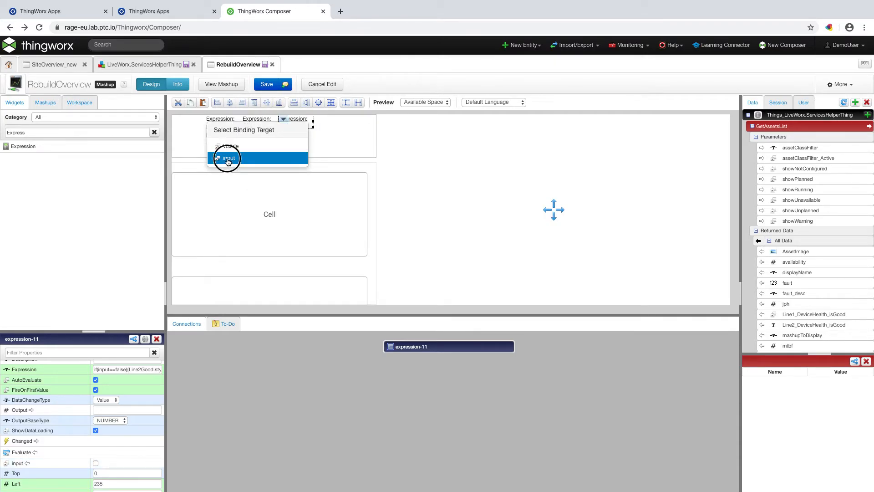
pyautogui.moveTo(761, 323); pyautogui.dragTo(291, 135)
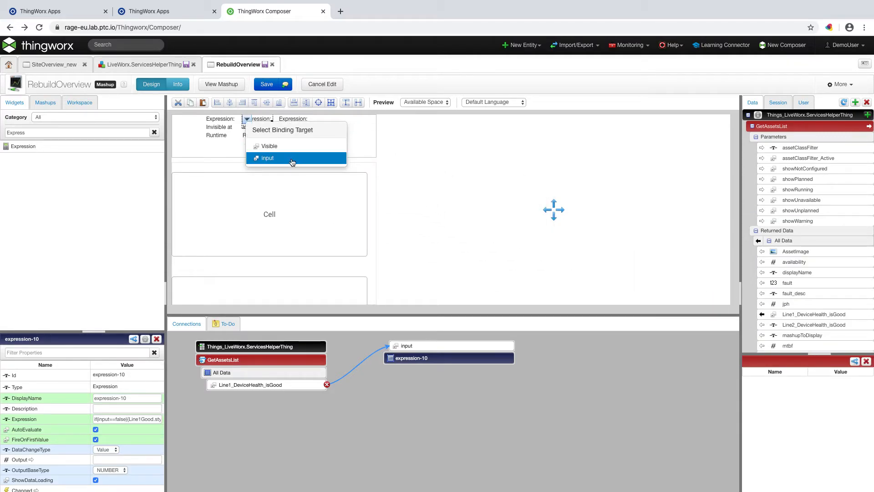
pyautogui.click(292, 158)
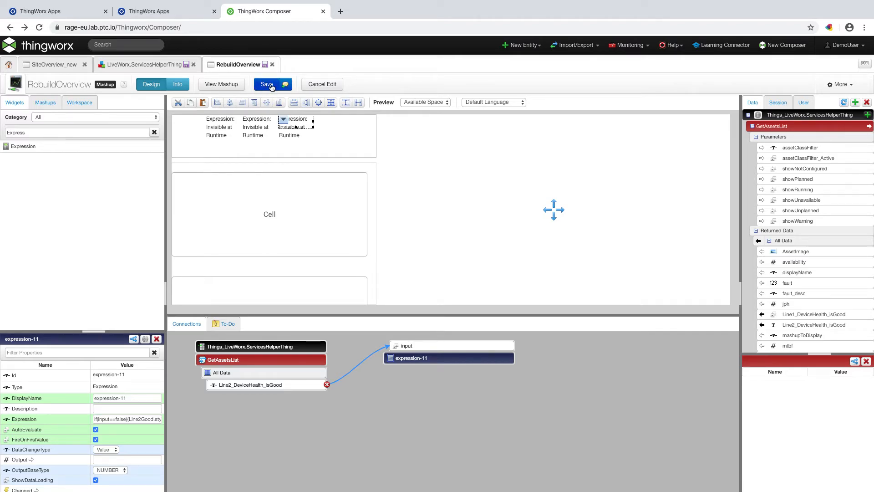
# - Bind the GetAssetsList events ServiceInvokeCompleted and AllDataChanged to expression-10's Evaluate service
pyautogui.click(262, 129)
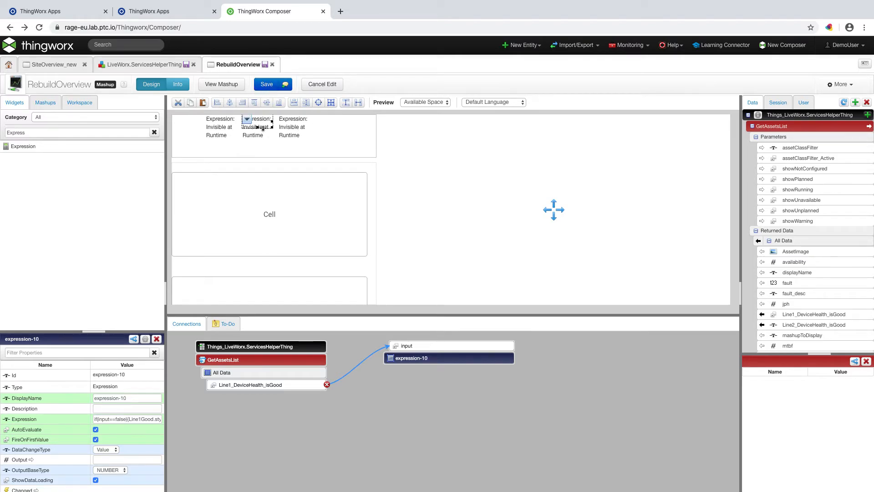
pyautogui.click(770, 243)
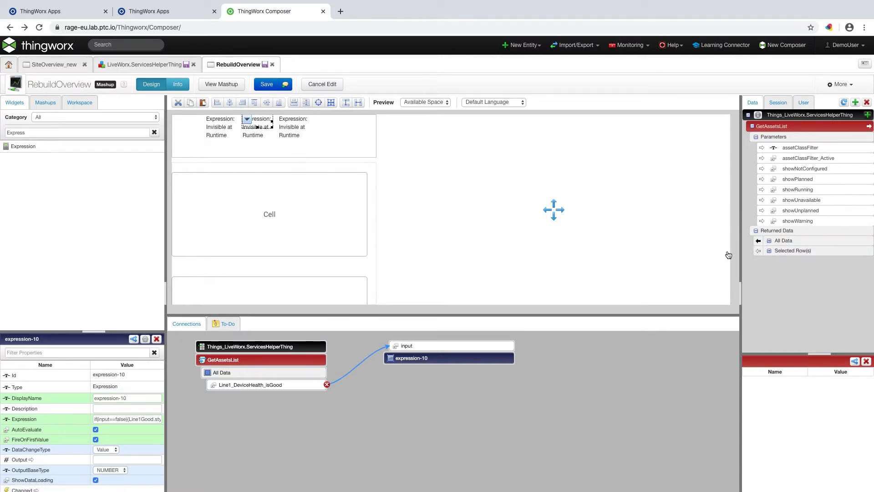
pyautogui.click(782, 129)
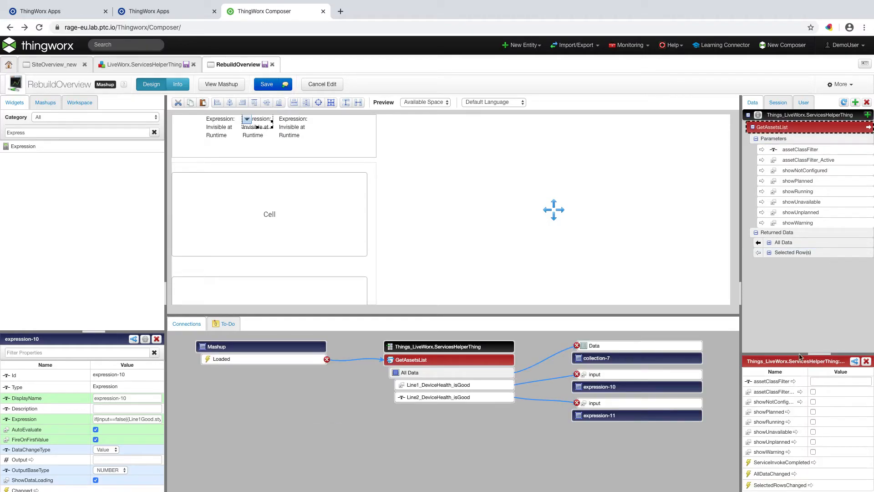
pyautogui.moveTo(783, 462); pyautogui.dragTo(257, 119)
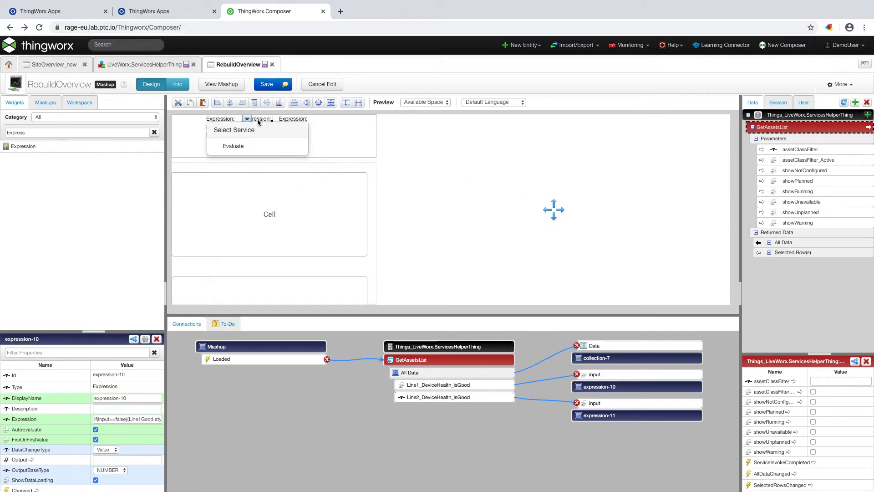
pyautogui.click(233, 146)
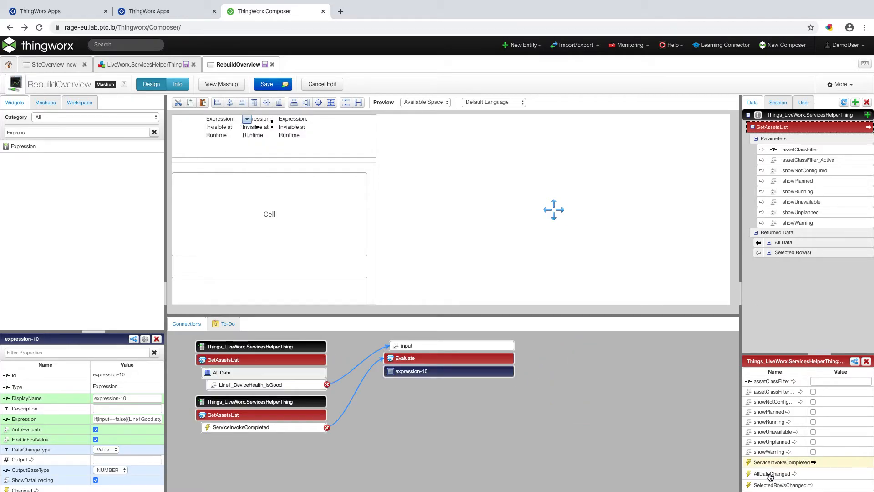
pyautogui.moveTo(775, 475); pyautogui.dragTo(256, 121)
pyautogui.click(235, 147)
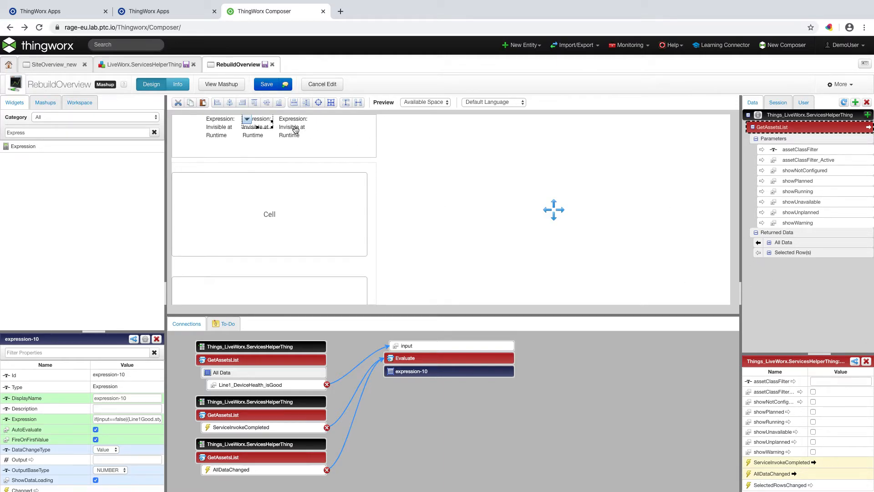
# - Compare the connections of expression-11 and expression-10, and save the RebuildOverview mashup
pyautogui.click(295, 130)
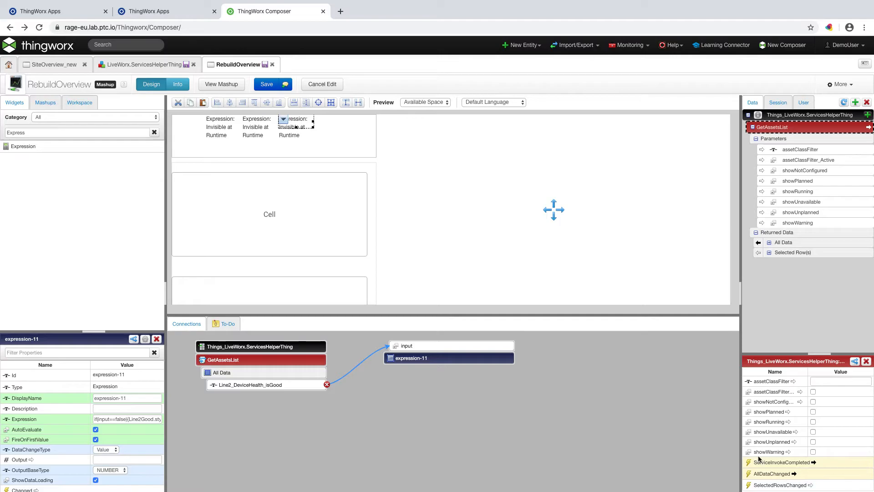
pyautogui.click(249, 123)
pyautogui.click(247, 119)
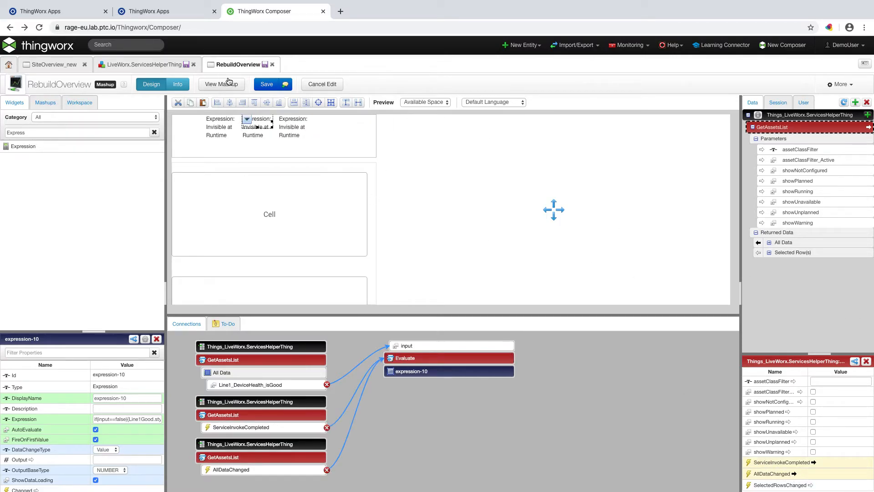
pyautogui.click(274, 89)
# - Copy the SelectedStyle line color 153f82 from the SvgViewer section of the build notes and return to Composer
pyautogui.hotkey('ctrl', 'Right')
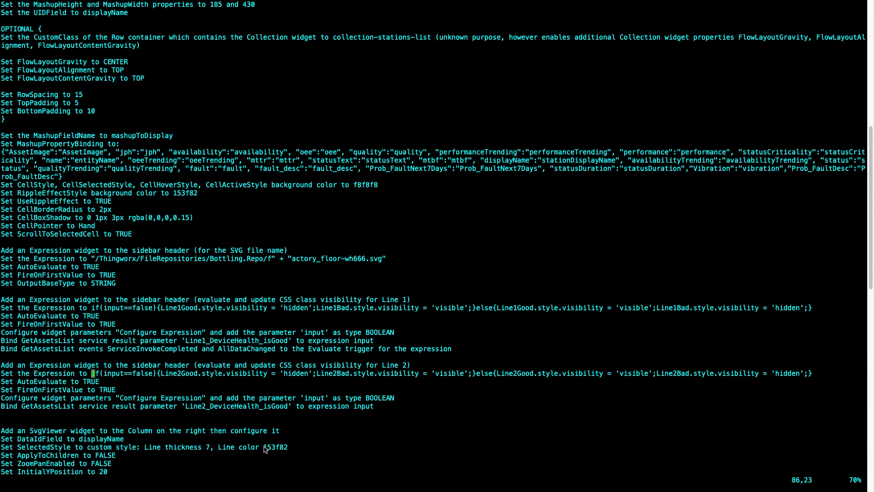
pyautogui.scroll(-2, 266, 449)
pyautogui.moveTo(265, 431); pyautogui.dragTo(288, 431)
pyautogui.press('y')
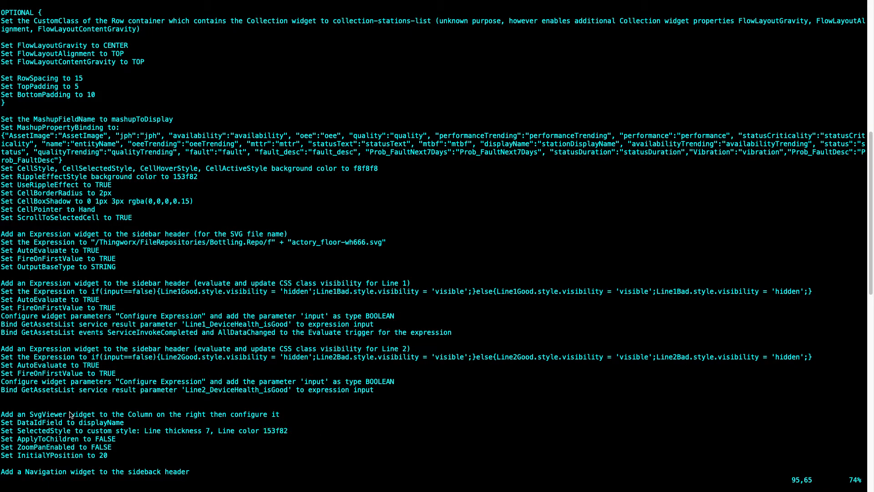
pyautogui.press('super+Tab')
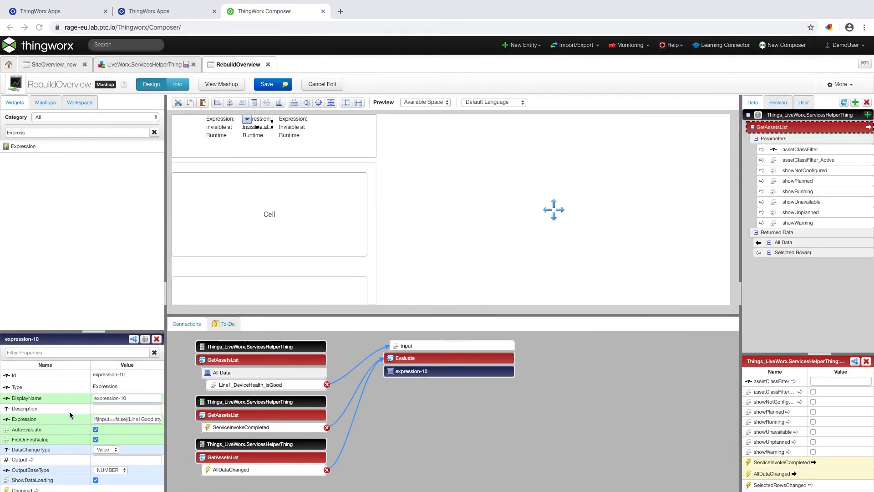
# - Search the widgets for "svg" and add an SvgViewer Widget to the empty column beside the sidebar
pyautogui.click(44, 133)
pyautogui.doubleClick(43, 133)
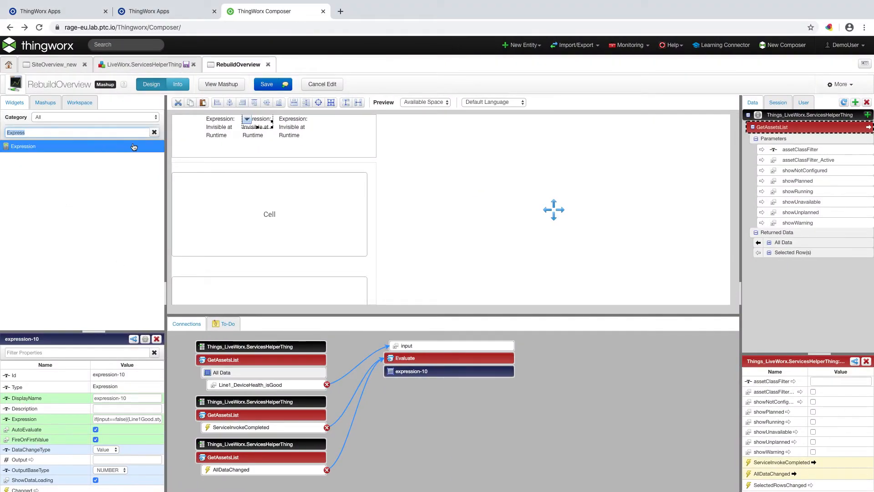
pyautogui.write('svg')
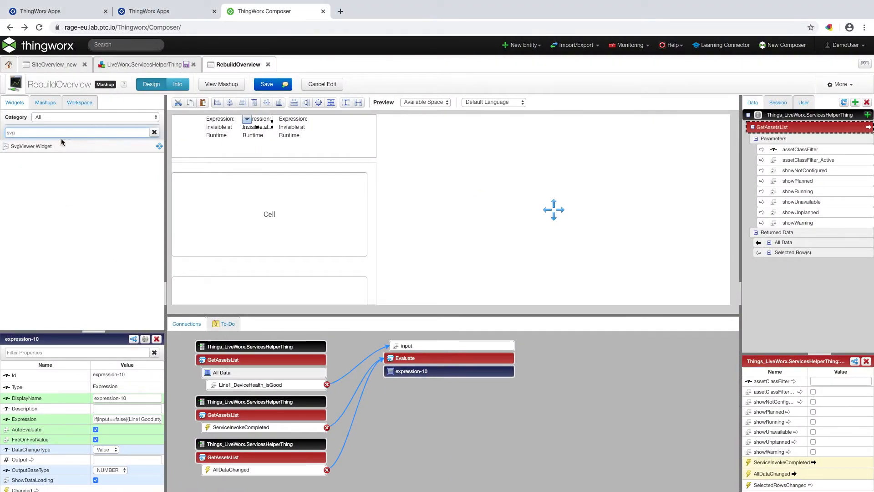
pyautogui.moveTo(35, 147); pyautogui.dragTo(553, 222)
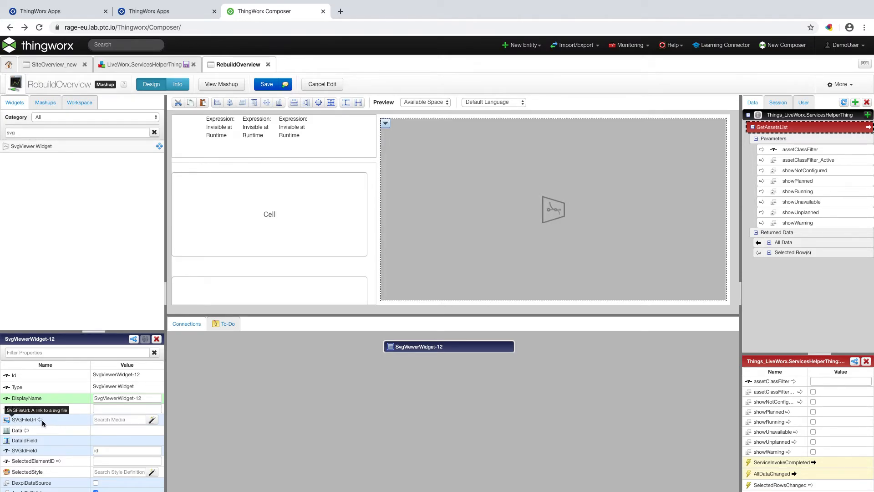
# - Bind the Output of the first Expression widget, expression-9, to the SvgViewer widget's SVGFileUrl
pyautogui.click(221, 124)
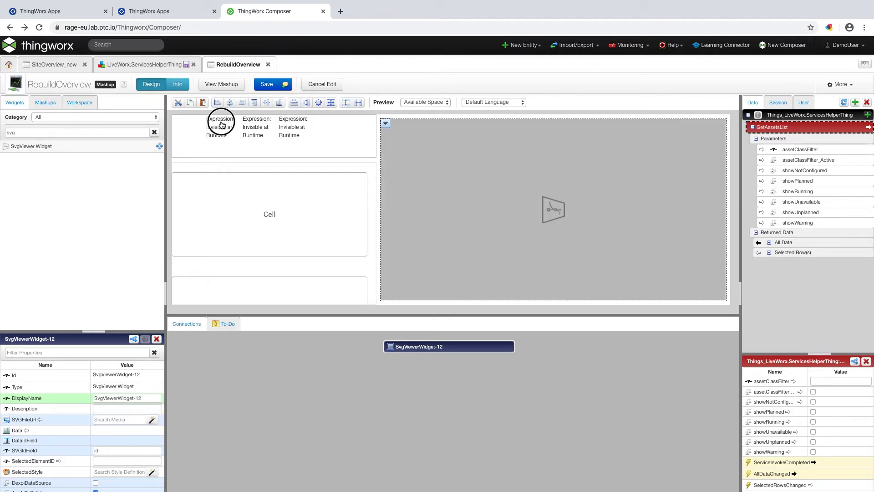
pyautogui.click(211, 118)
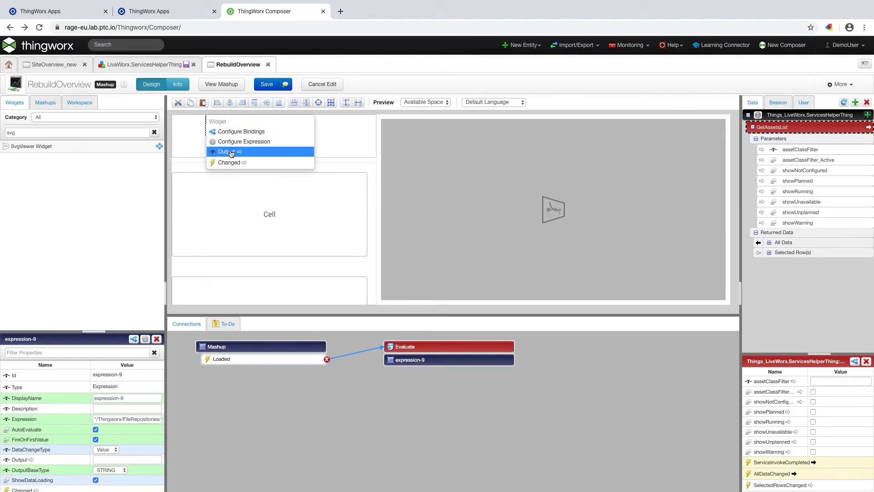
pyautogui.moveTo(224, 153); pyautogui.dragTo(521, 221)
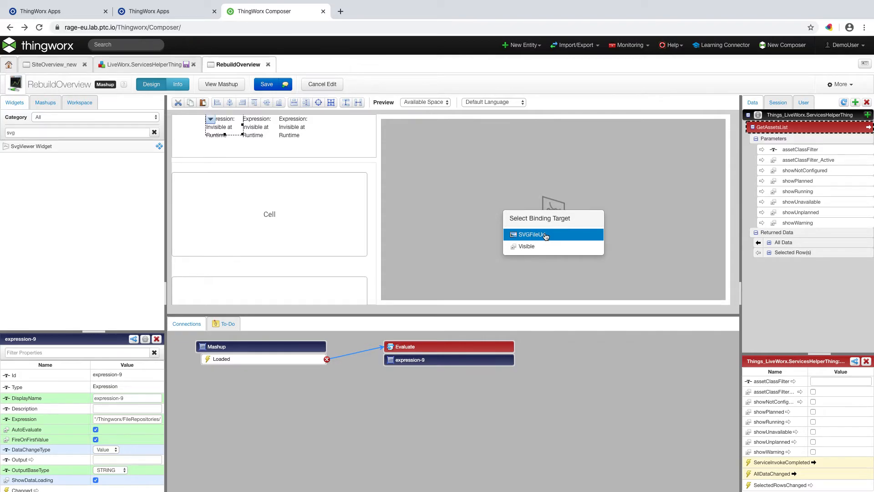
pyautogui.click(546, 235)
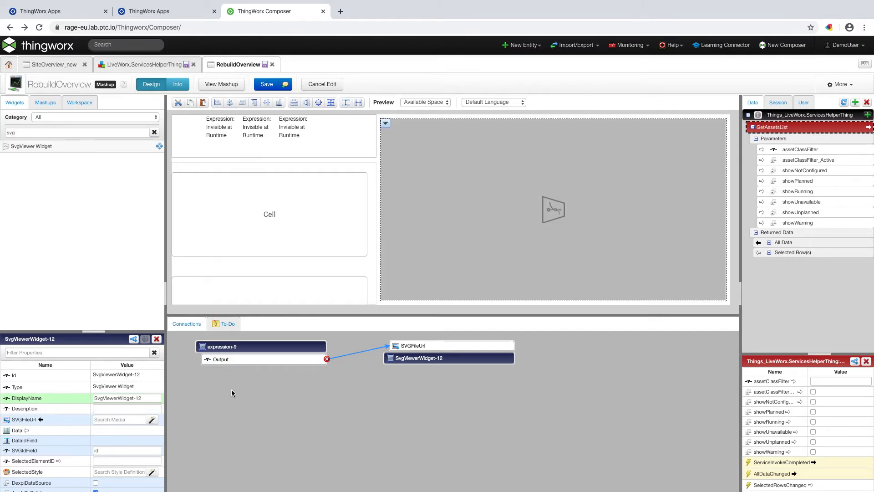
# - Bind GetAssetsList's returned All Data to the SvgViewer widget's Data and set its DataIdField to displayName
pyautogui.click(770, 246)
pyautogui.click(770, 246)
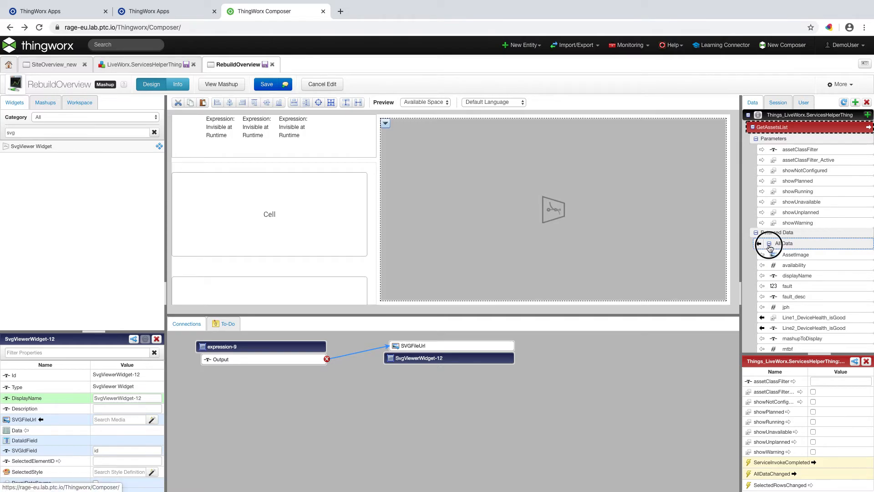
pyautogui.moveTo(804, 247); pyautogui.dragTo(552, 210)
pyautogui.click(520, 236)
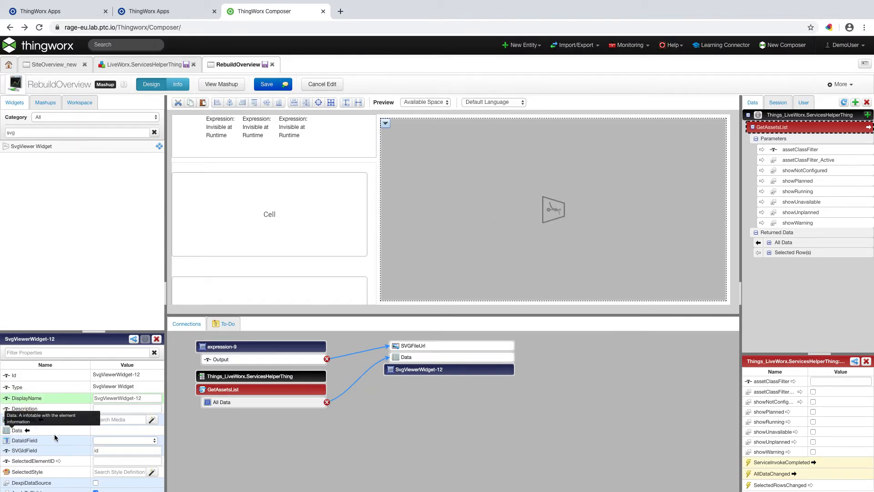
pyautogui.click(124, 440)
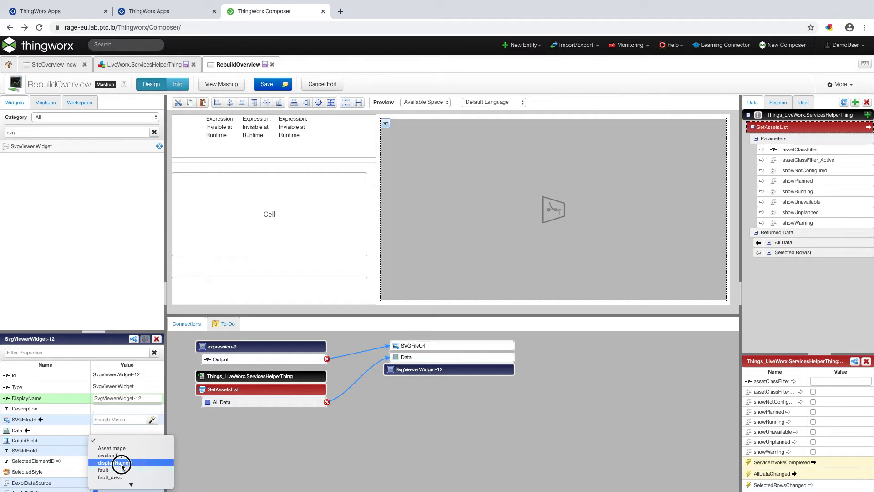
pyautogui.click(122, 463)
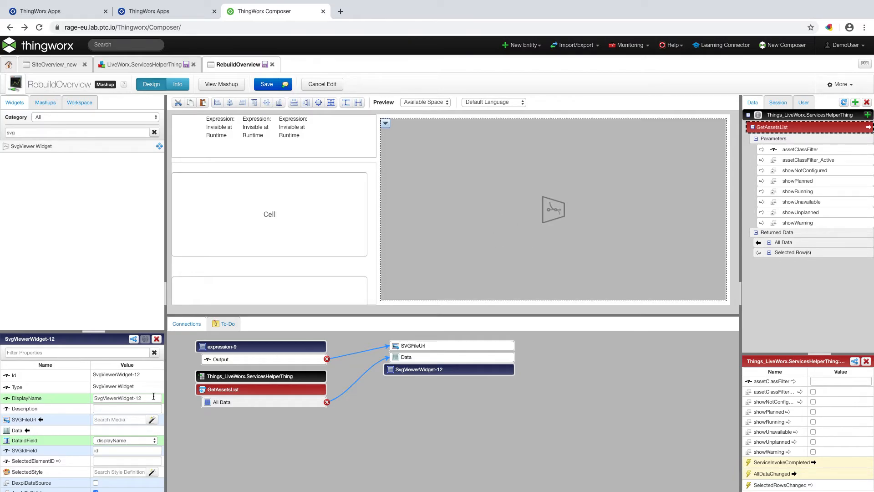
pyautogui.scroll(-1, 123, 428)
pyautogui.scroll(-1, 123, 428)
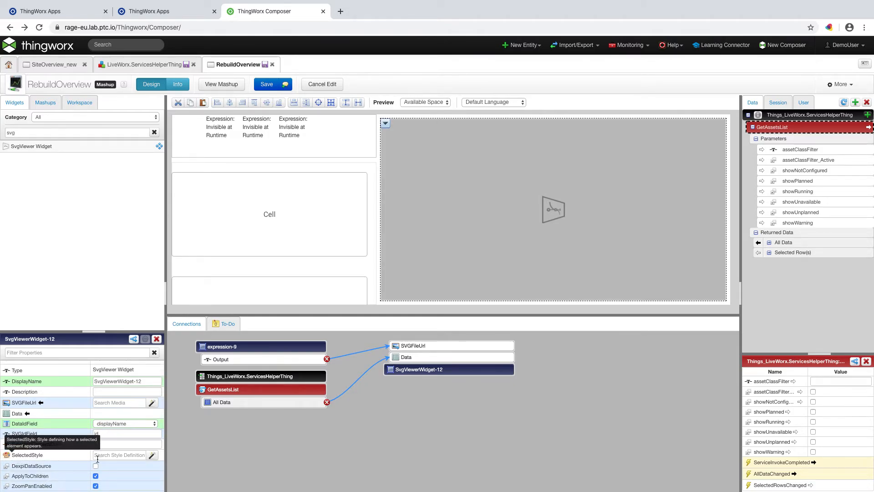
# - Give the SvgViewer widget's SelectedStyle a custom style definition with line color 153f82 and line thickness 7
pyautogui.click(118, 455)
pyautogui.click(153, 455)
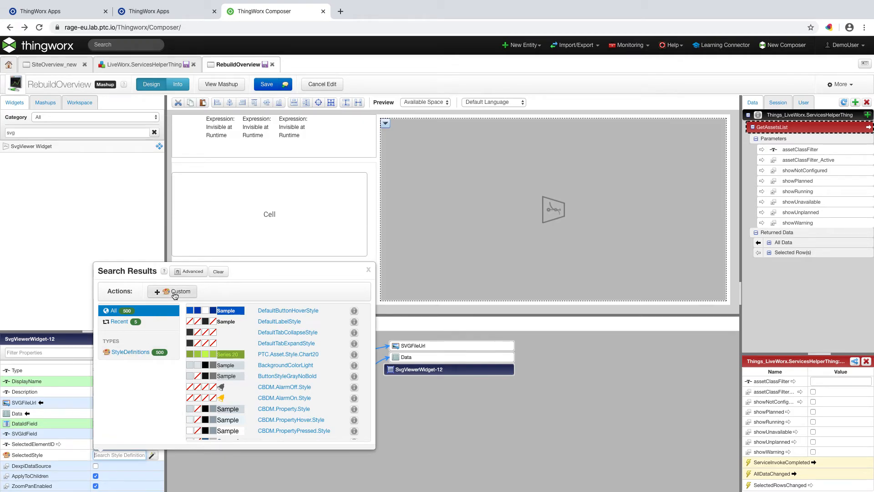
pyautogui.click(178, 294)
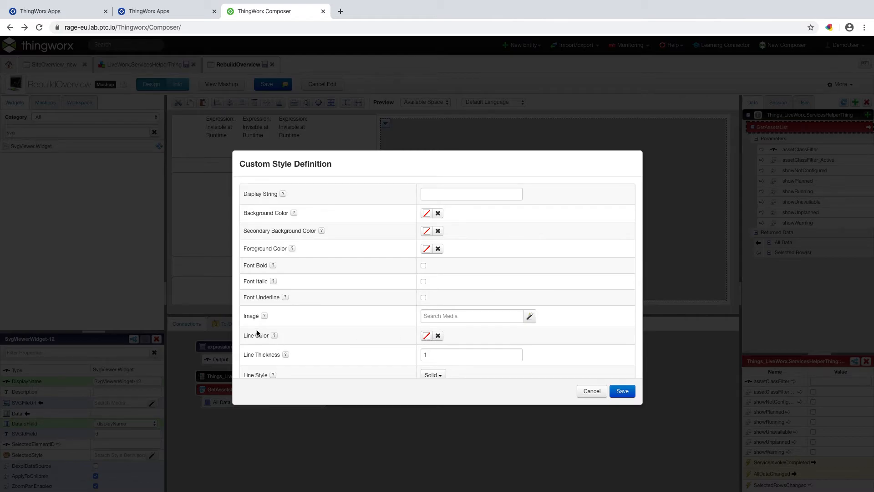
pyautogui.click(426, 336)
pyautogui.doubleClick(397, 280)
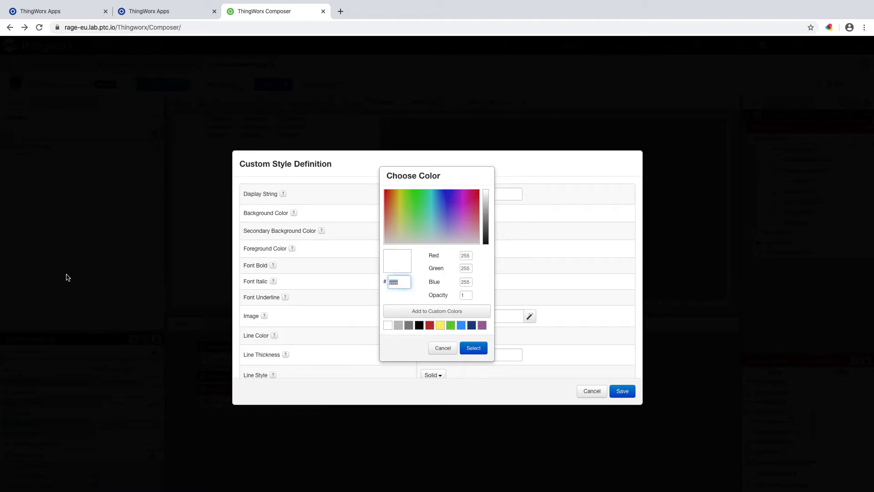
pyautogui.write('153f82')
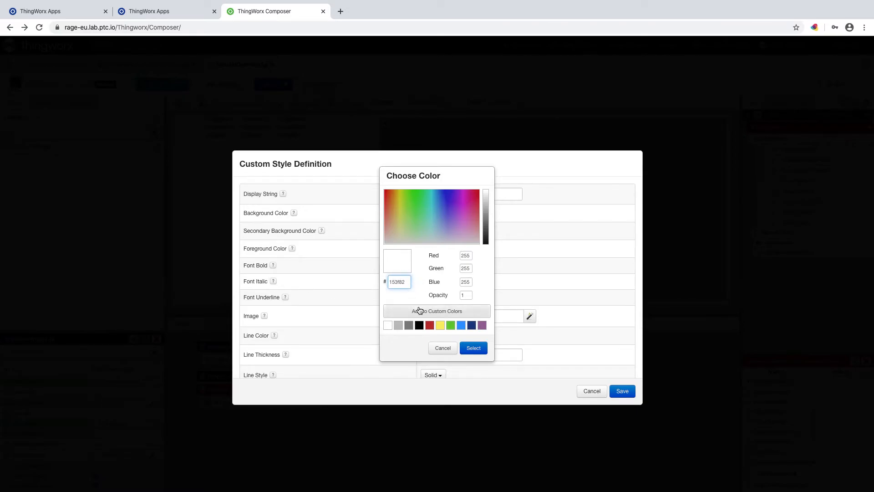
pyautogui.press('Tab')
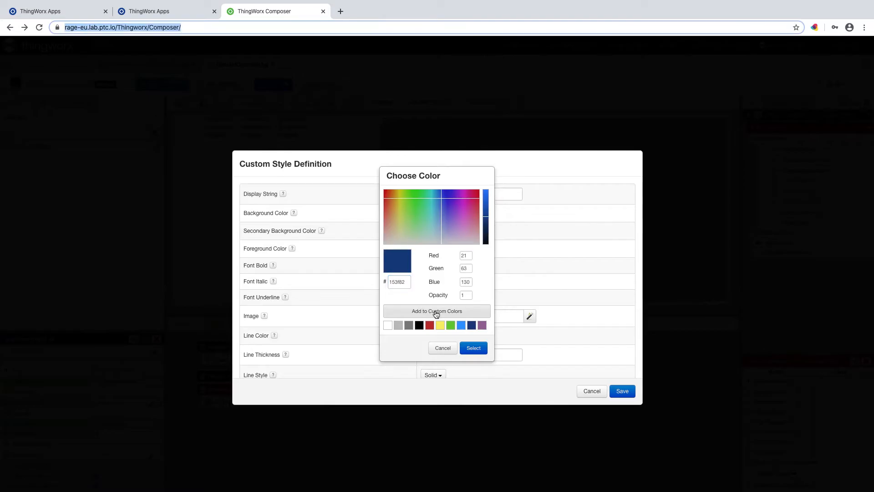
pyautogui.click(474, 348)
pyautogui.click(425, 351)
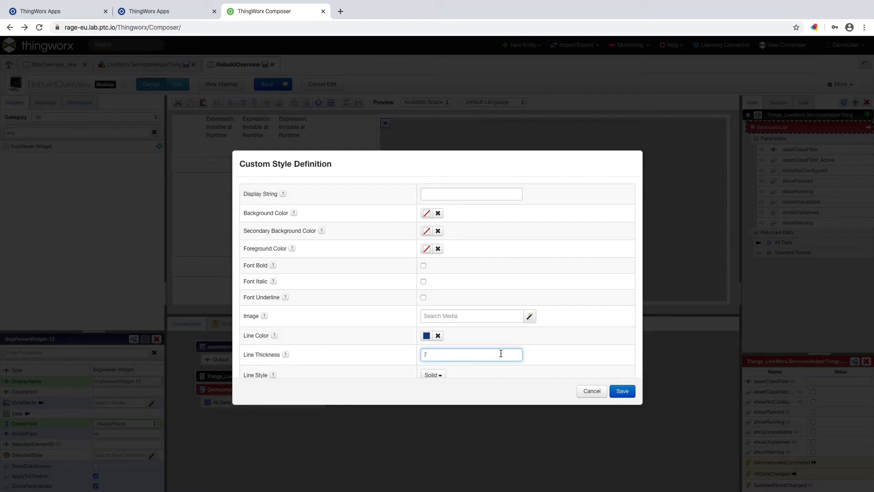
pyautogui.click(619, 391)
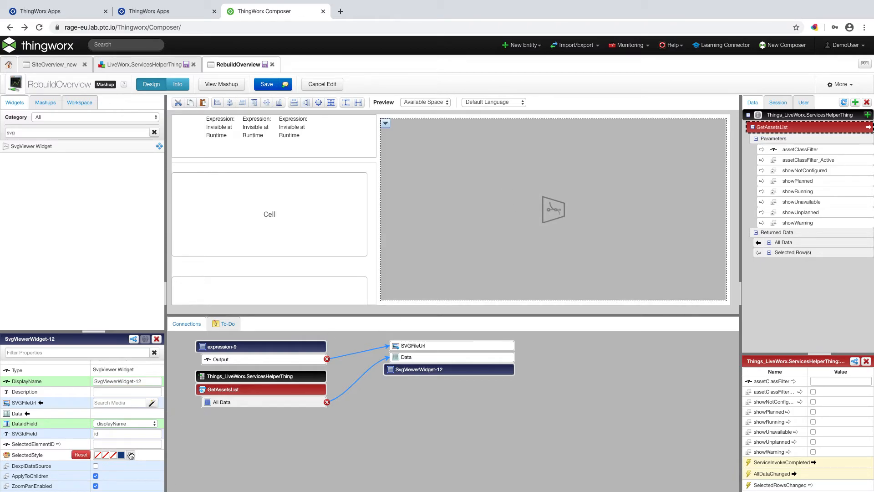
# - Turn off ApplyToChildren and ZoomPanEnabled for the SvgViewer widget and check its remaining properties
pyautogui.scroll(-2, 132, 440)
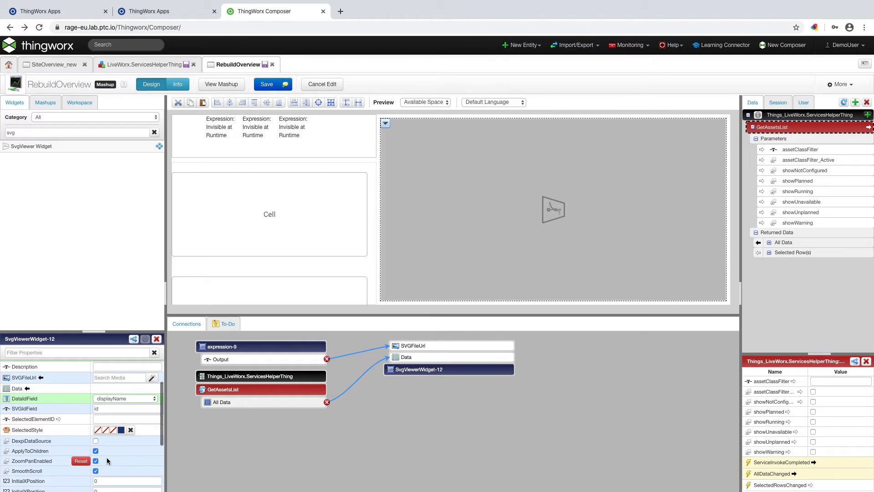
pyautogui.click(96, 451)
pyautogui.click(96, 461)
pyautogui.scroll(-1, 101, 445)
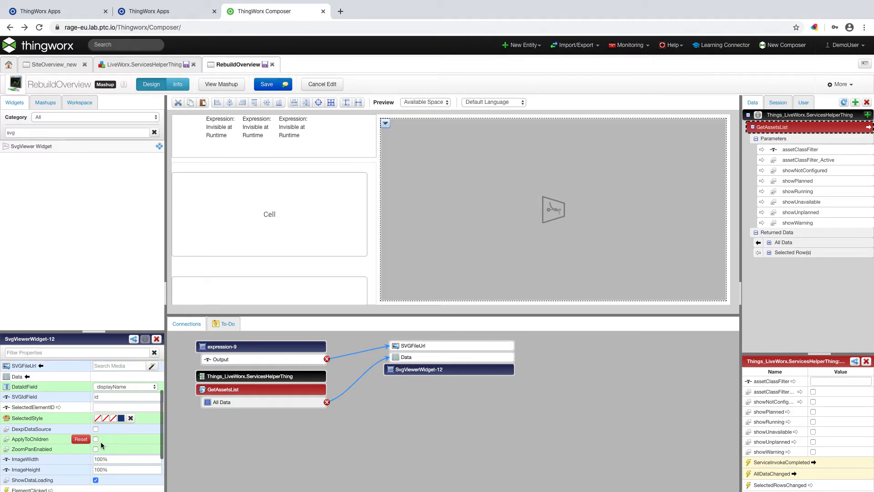
pyautogui.scroll(-3, 101, 446)
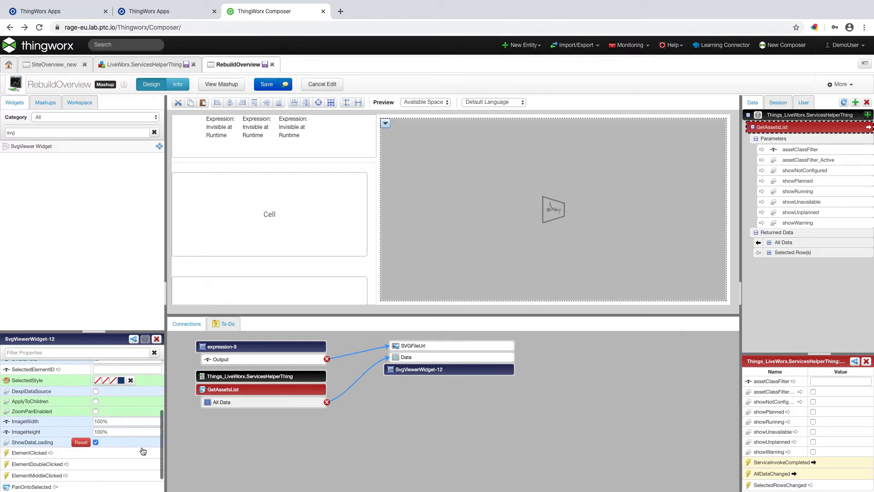
pyautogui.scroll(-1, 129, 423)
pyautogui.scroll(-1, 129, 424)
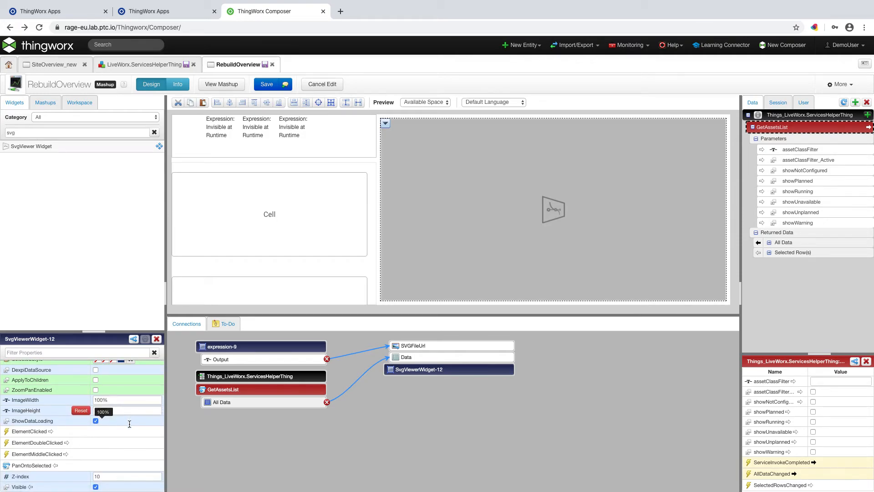
pyautogui.scroll(10, 129, 424)
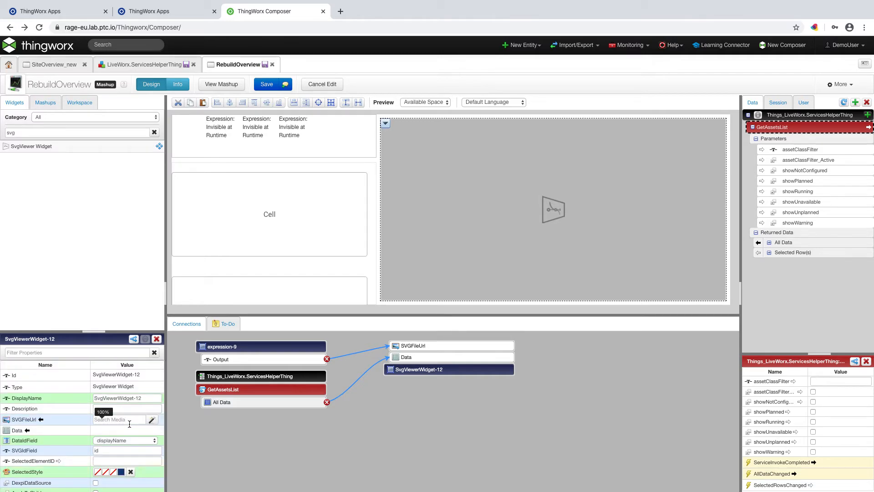
# - Review the SvgViewer, Navigation widget and refresh button instructions in the build notes and return to Composer
pyautogui.hotkey('ctrl', 'Right')
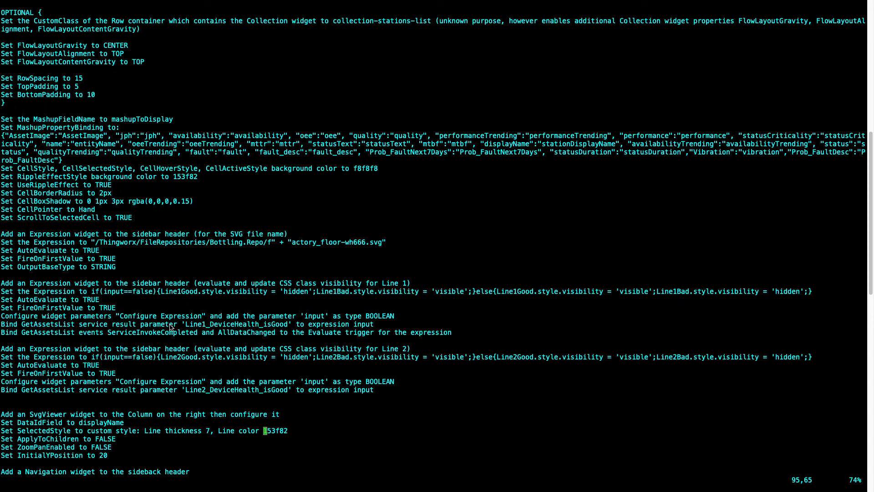
pyautogui.scroll(-2, 169, 346)
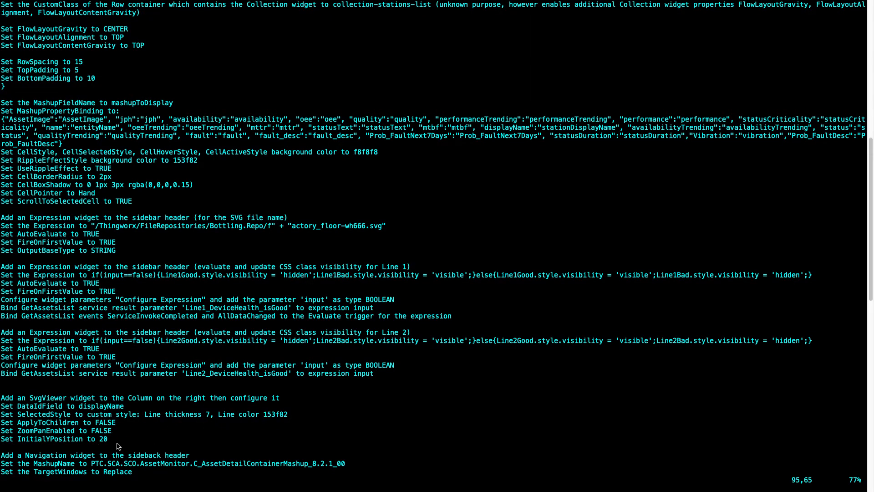
pyautogui.scroll(-5, 69, 442)
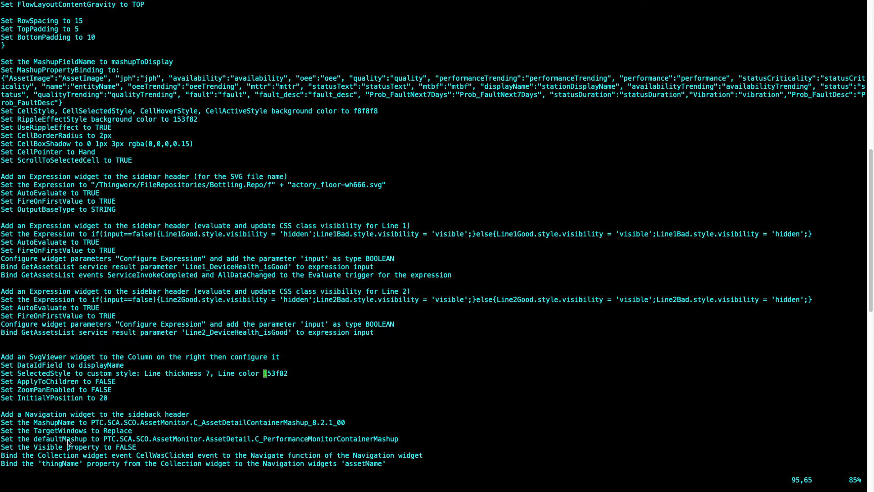
pyautogui.scroll(-18, 69, 441)
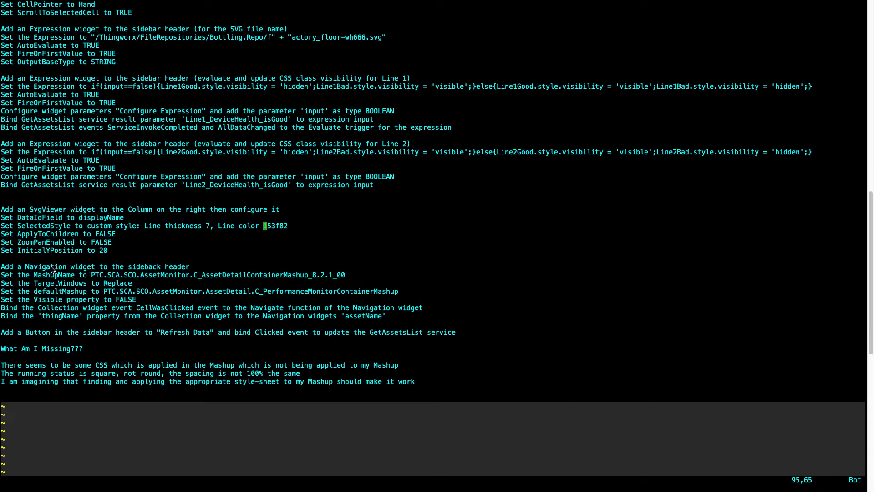
pyautogui.hotkey('ctrl', 'Left')
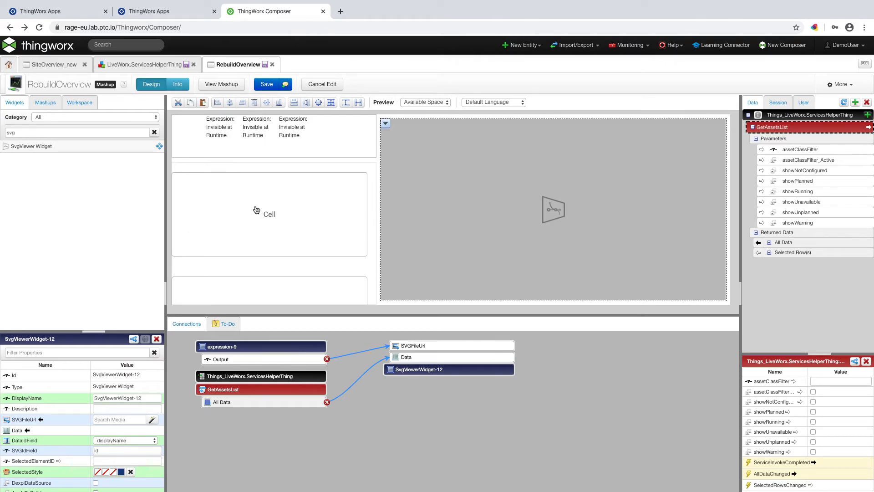
# - Save the RebuildOverview mashup and view it at runtime
pyautogui.click(267, 87)
pyautogui.click(266, 86)
pyautogui.click(224, 86)
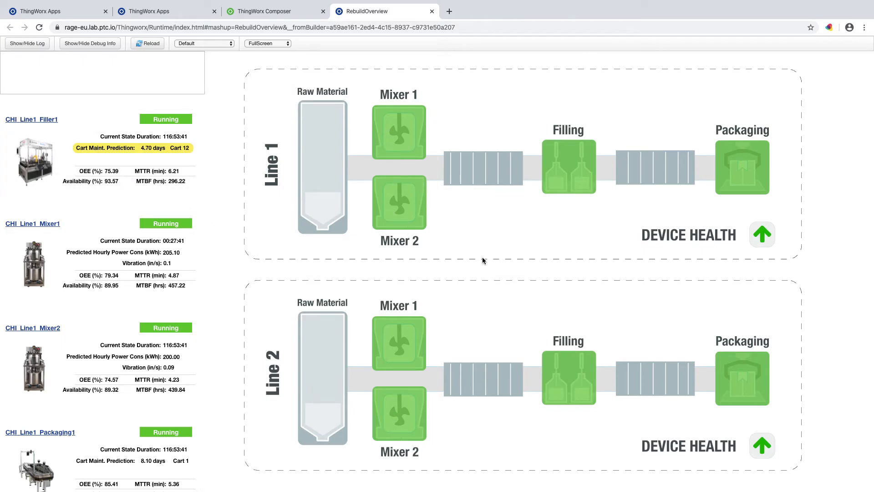
# - In the Data Simulation, set CHI_Line1_Mixer1 and CHI_Line1_Packaging1 to Down and CHI_Line2's Device Health to Bad, and return to Composer
pyautogui.click(180, 14)
pyautogui.click(276, 176)
pyautogui.click(279, 240)
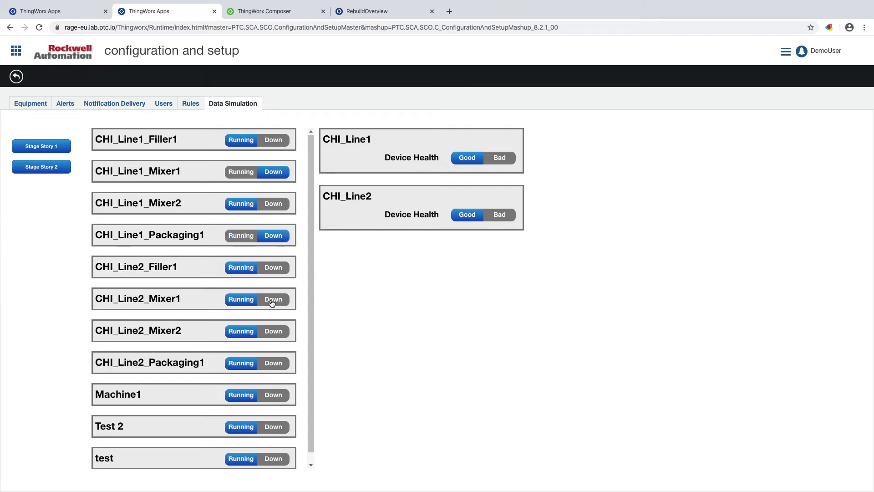
pyautogui.click(507, 216)
pyautogui.click(262, 11)
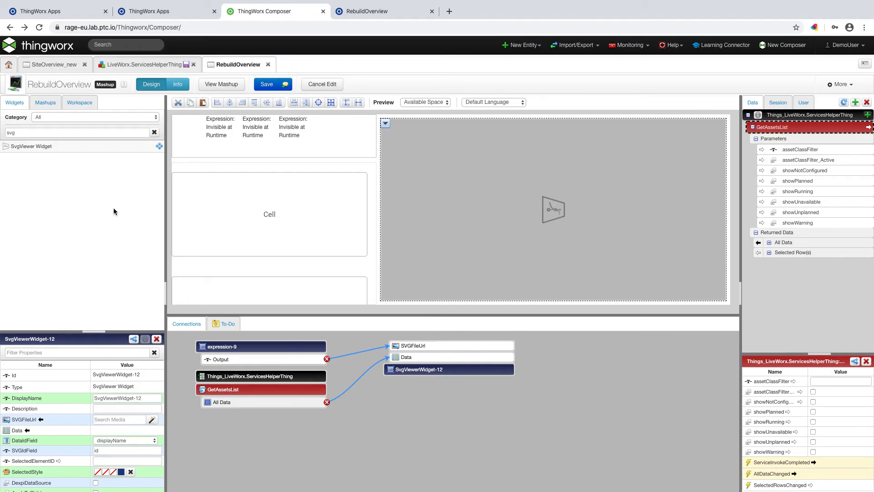
# - Search the widgets for "auto" and add an Auto Refresh widget to the sidebar header beside the Expression widgets
pyautogui.doubleClick(65, 133)
pyautogui.write('auto')
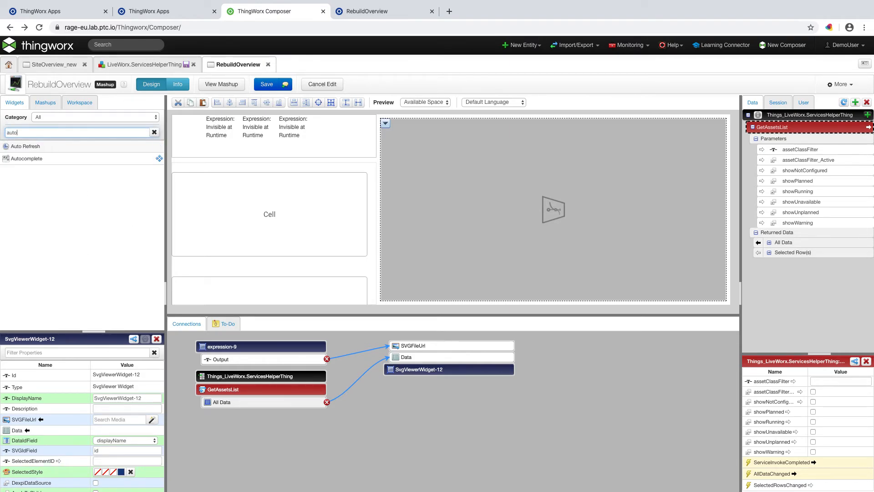
pyautogui.moveTo(35, 148); pyautogui.dragTo(343, 132)
pyautogui.click(346, 134)
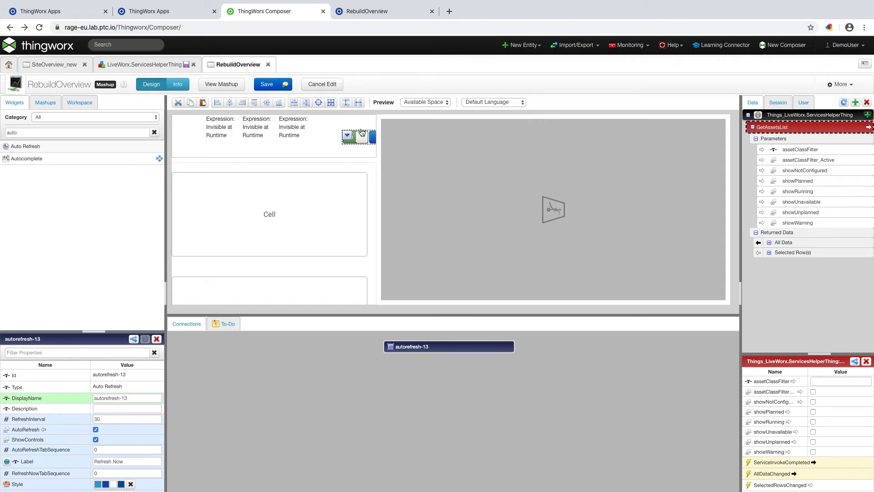
pyautogui.moveTo(362, 131); pyautogui.dragTo(356, 123)
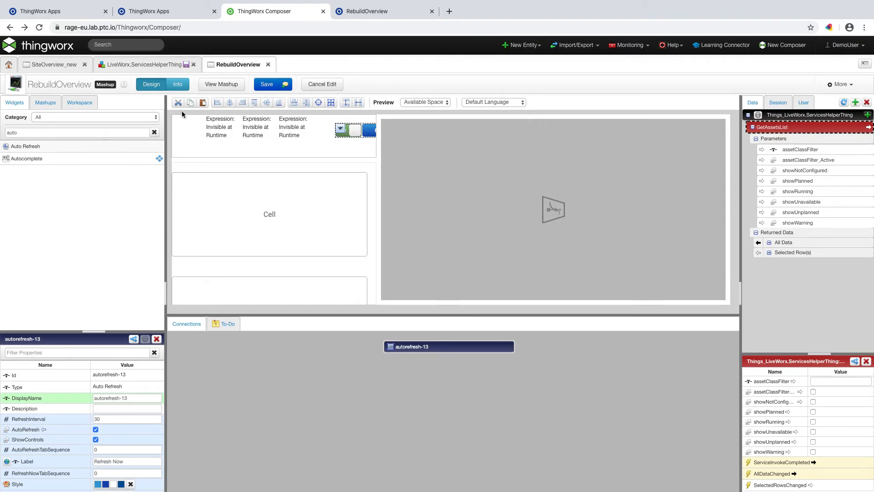
# - Set the Auto Refresh widget's RefreshInterval to 5 and turn off its ShowControls and ShowDataLoading options
pyautogui.click(341, 129)
pyautogui.click(142, 423)
pyautogui.write('5')
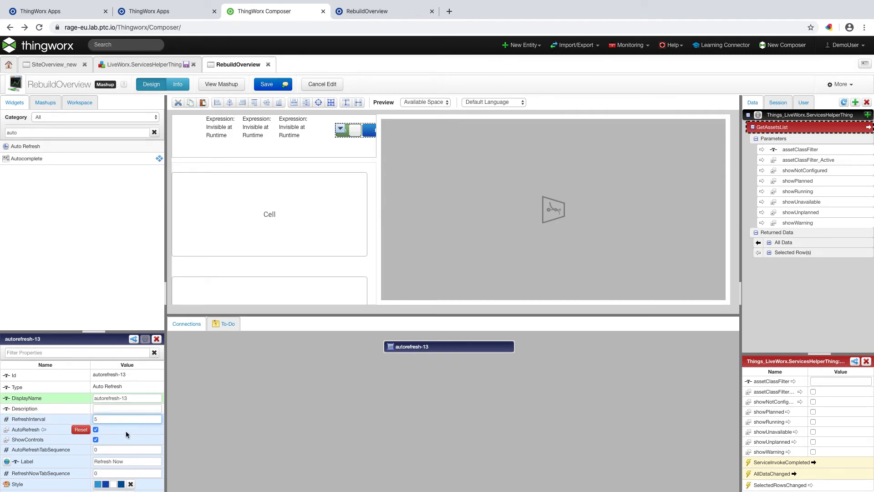
pyautogui.scroll(-1, 106, 434)
pyautogui.click(96, 432)
pyautogui.scroll(-2, 124, 428)
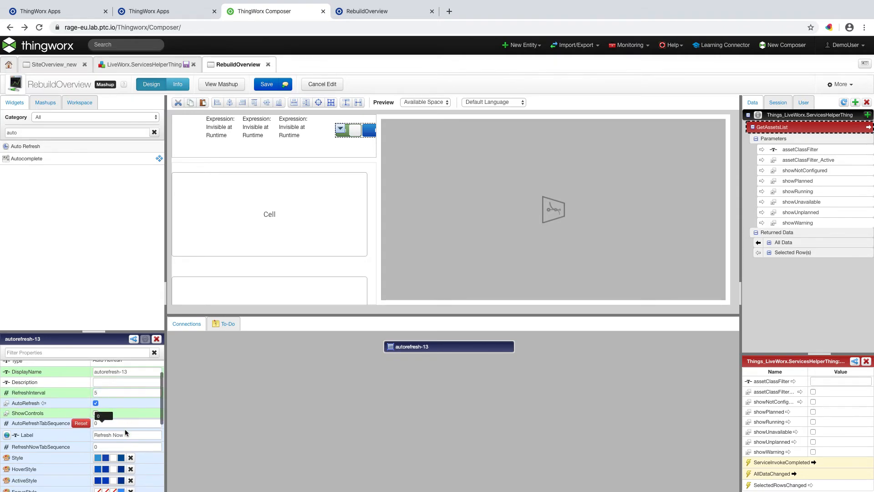
pyautogui.scroll(-8, 124, 432)
pyautogui.click(95, 438)
pyautogui.scroll(-2, 123, 448)
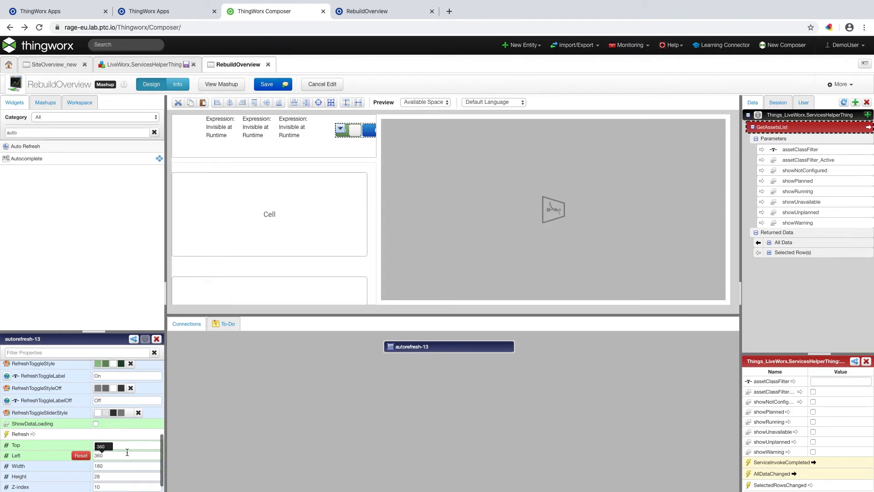
pyautogui.scroll(-1, 127, 452)
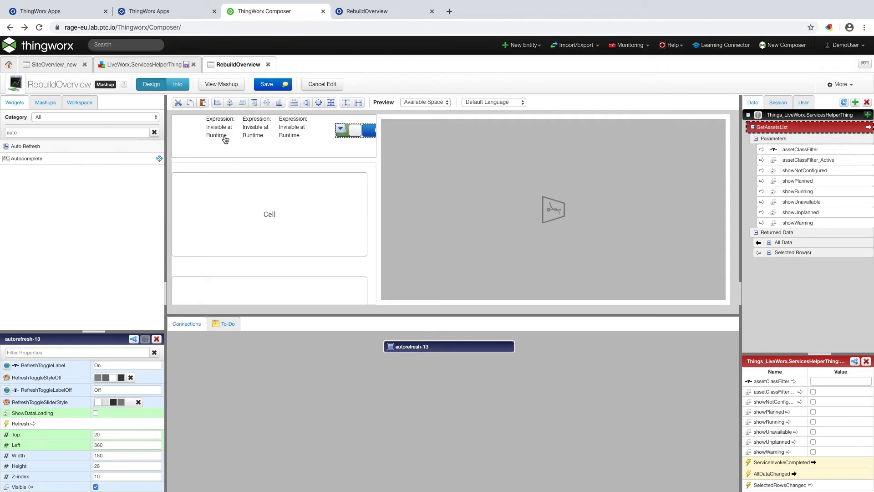
# - Try to bind the Mashup's Loaded event to the Auto Refresh widget
pyautogui.click(81, 103)
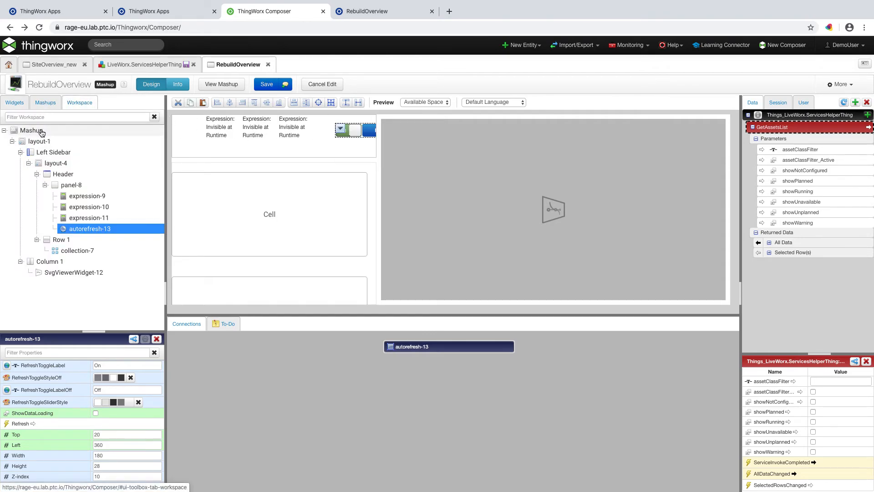
pyautogui.click(42, 132)
pyautogui.click(177, 120)
pyautogui.moveTo(192, 173); pyautogui.dragTo(352, 134)
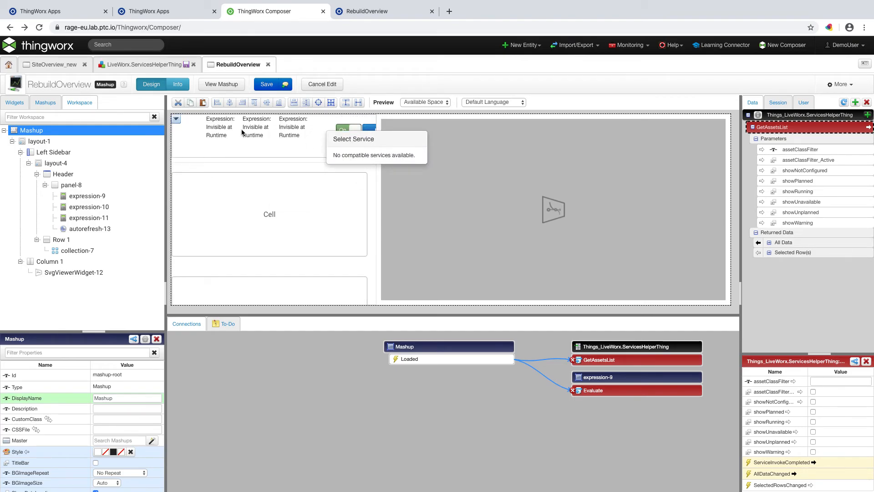
pyautogui.click(176, 119)
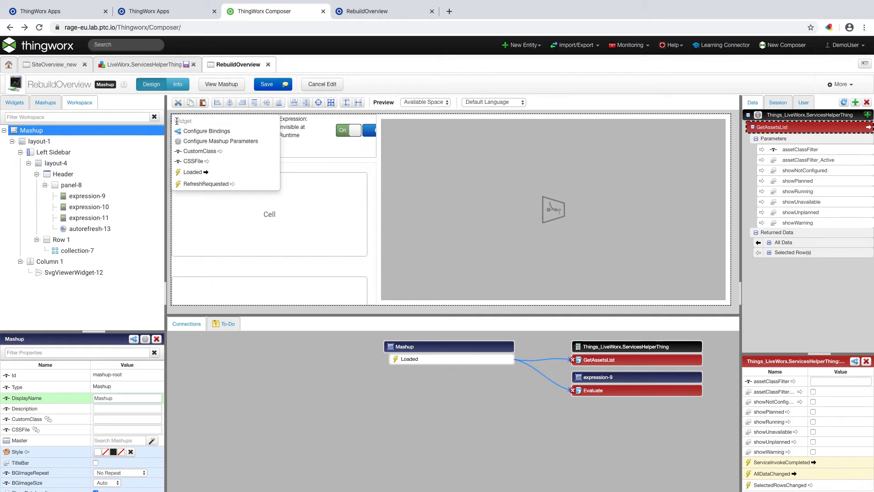
pyautogui.moveTo(183, 172); pyautogui.dragTo(343, 132)
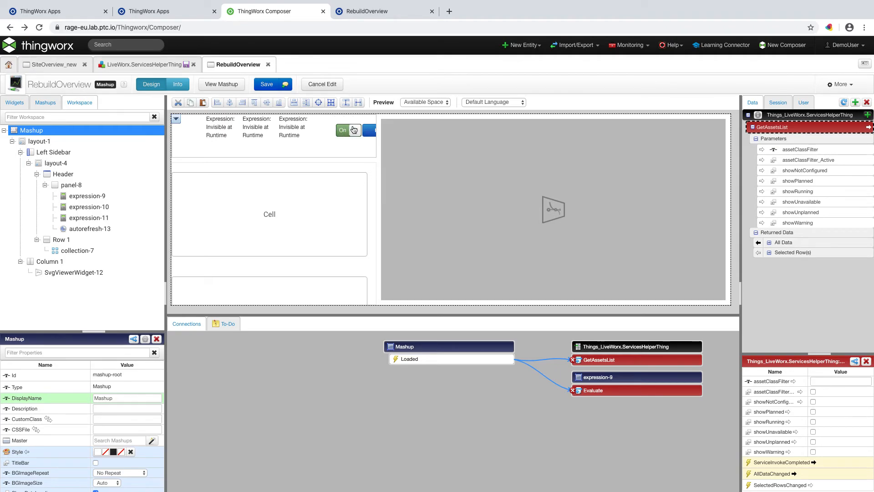
# - Bind the Auto Refresh widget's Refresh event to the GetAssetsList service
pyautogui.click(353, 130)
pyautogui.click(342, 128)
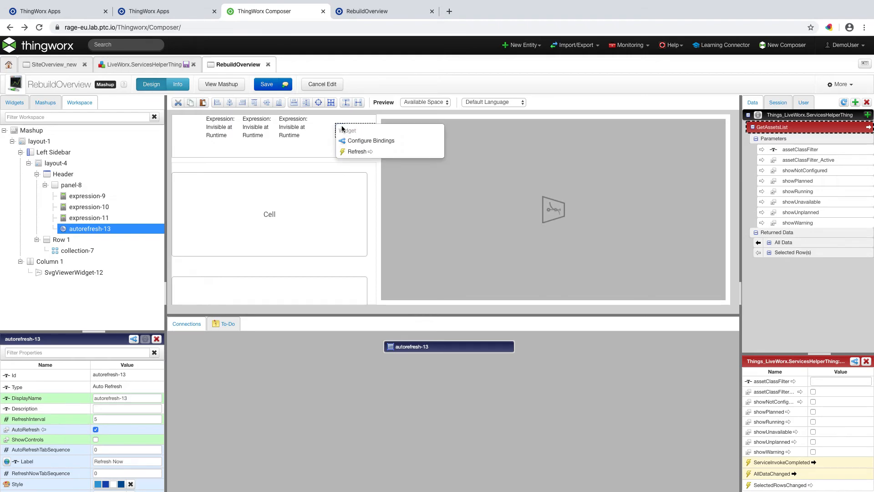
pyautogui.moveTo(404, 152); pyautogui.dragTo(770, 129)
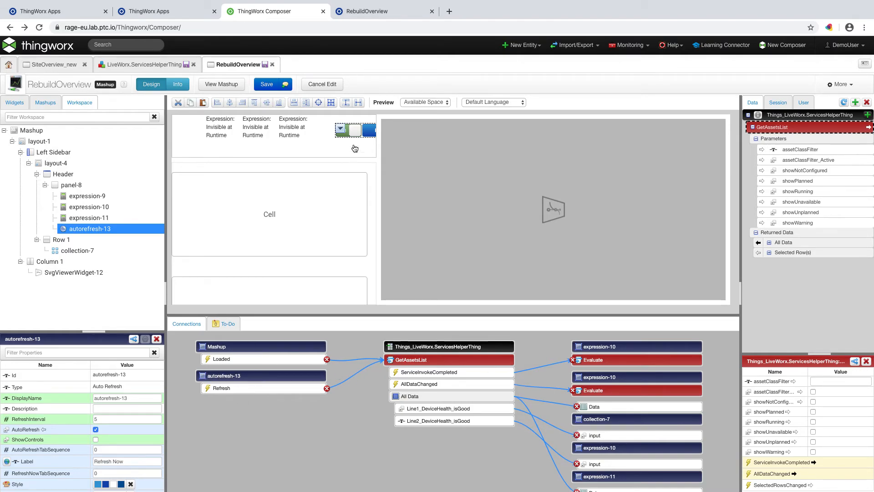
# - Save the mashup, check the machine and device health status in the running RebuildOverview, and return to Composer
pyautogui.click(263, 88)
pyautogui.click(364, 11)
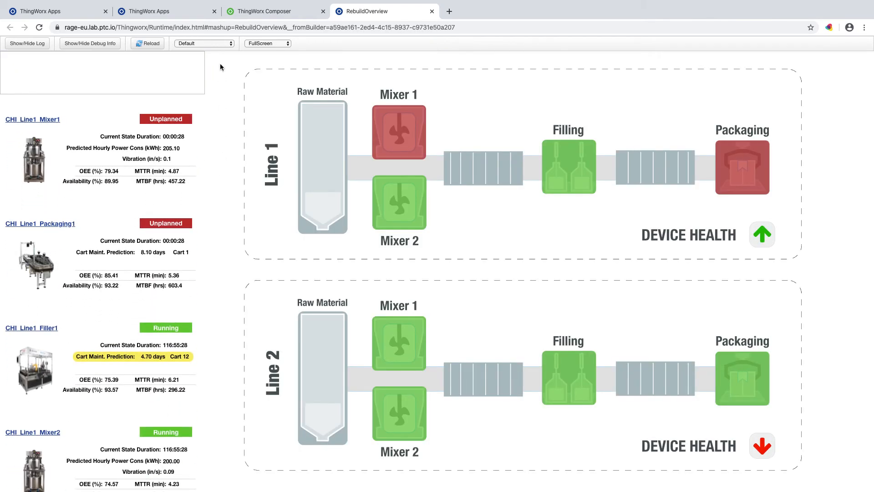
pyautogui.click(255, 11)
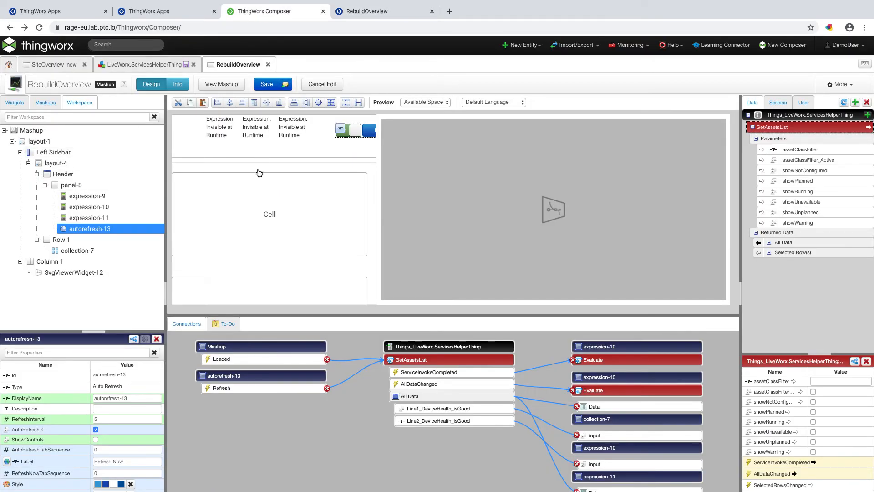
# - Replace the sidebar header panel's Style with a blank custom style definition that has no background or line colors
pyautogui.click(267, 149)
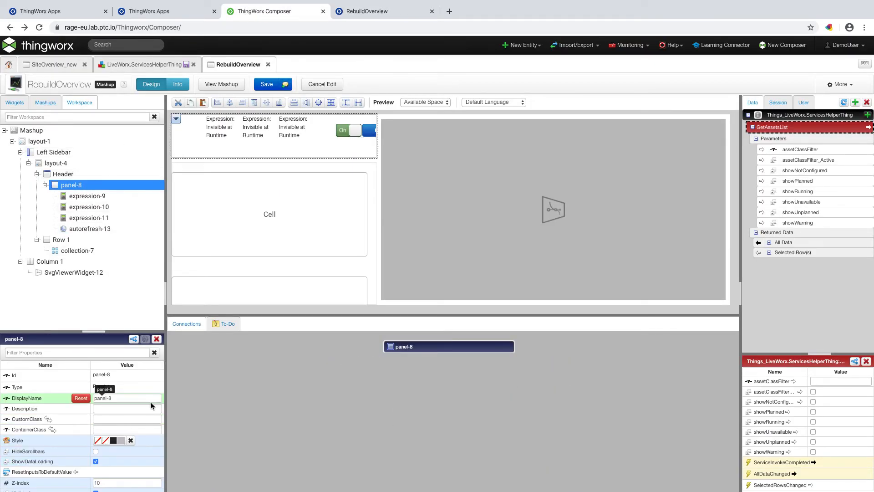
pyautogui.scroll(-1, 126, 454)
pyautogui.scroll(1, 126, 454)
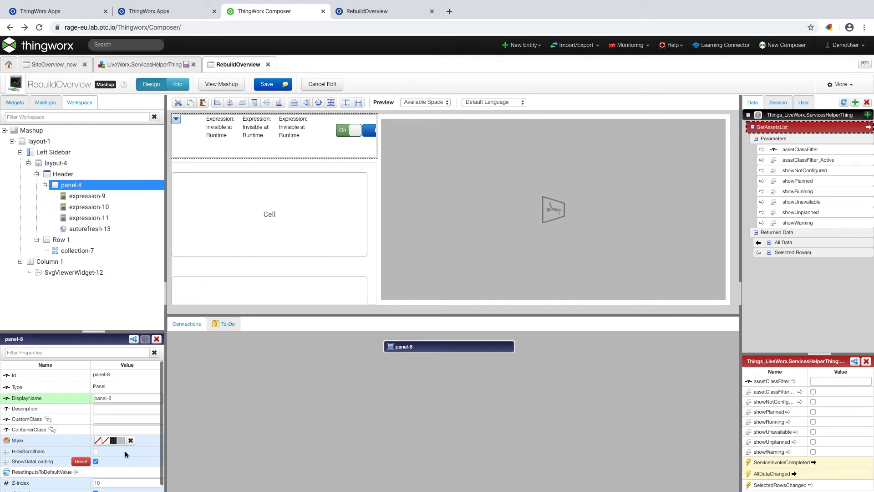
pyautogui.click(98, 438)
pyautogui.click(199, 463)
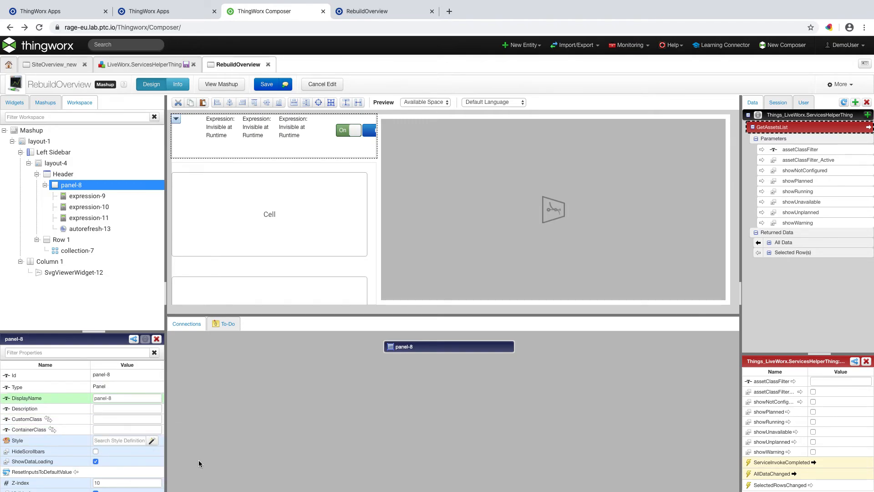
pyautogui.click(132, 441)
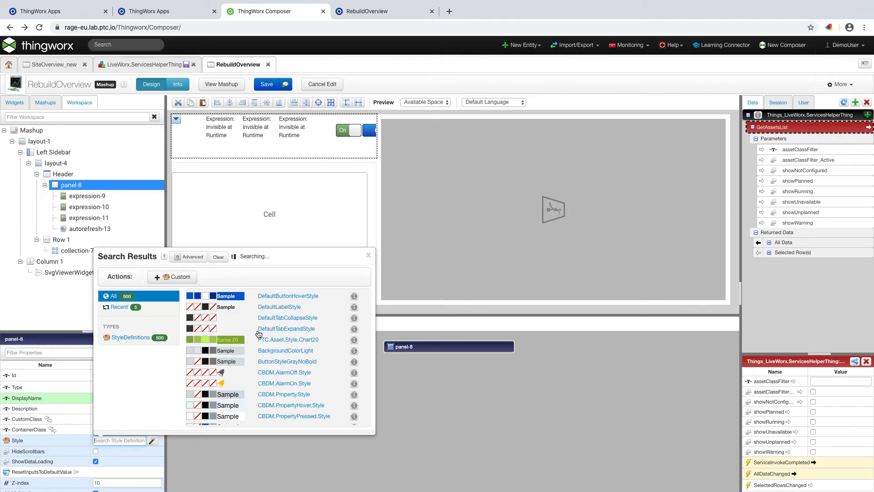
pyautogui.click(182, 278)
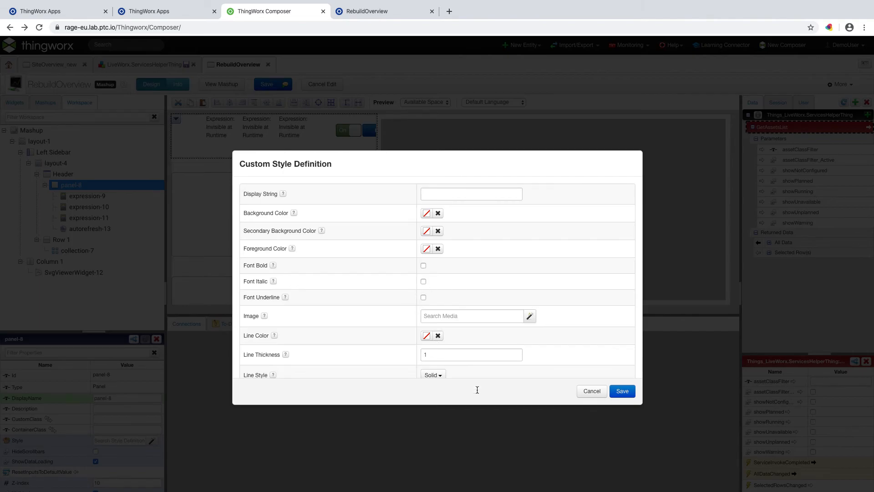
pyautogui.click(628, 398)
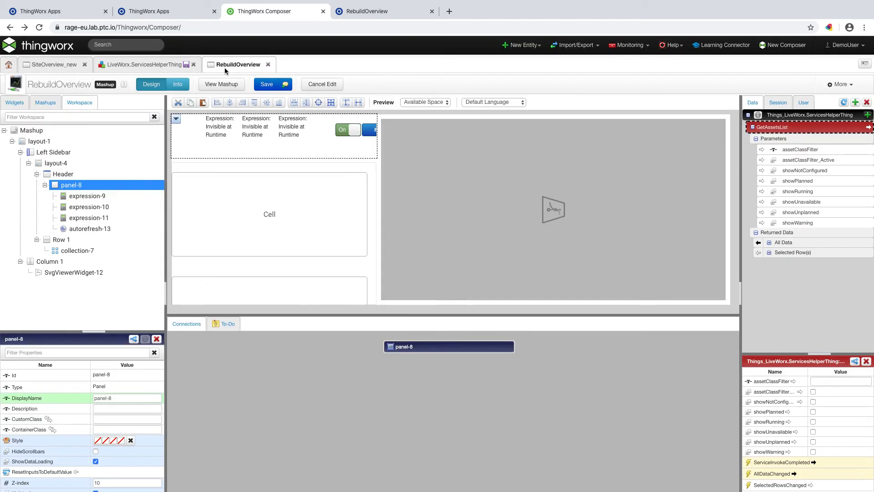
# - Switch to the running RebuildOverview and look through the full machine list in the sidebar
pyautogui.click(351, 14)
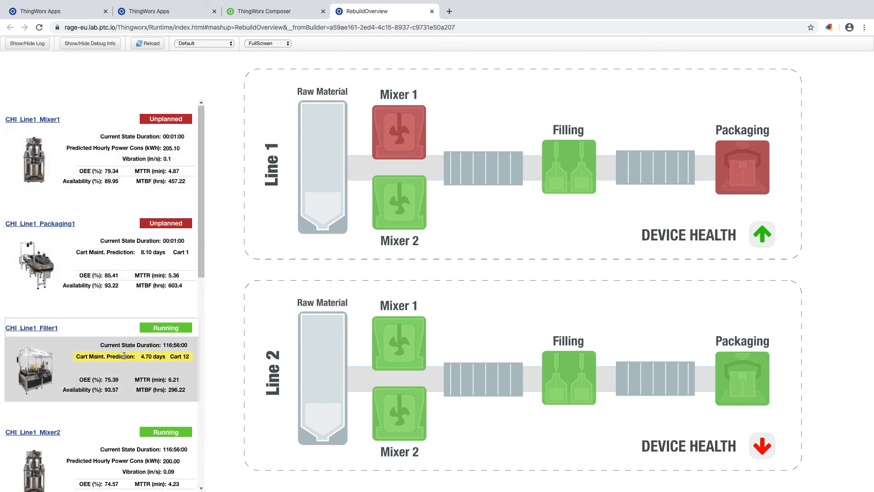
pyautogui.scroll(-6, 124, 355)
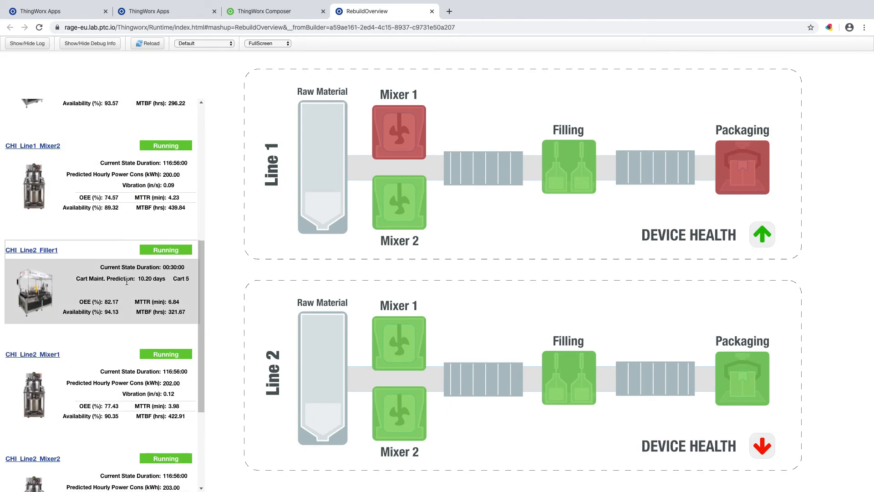
pyautogui.scroll(-3, 126, 280)
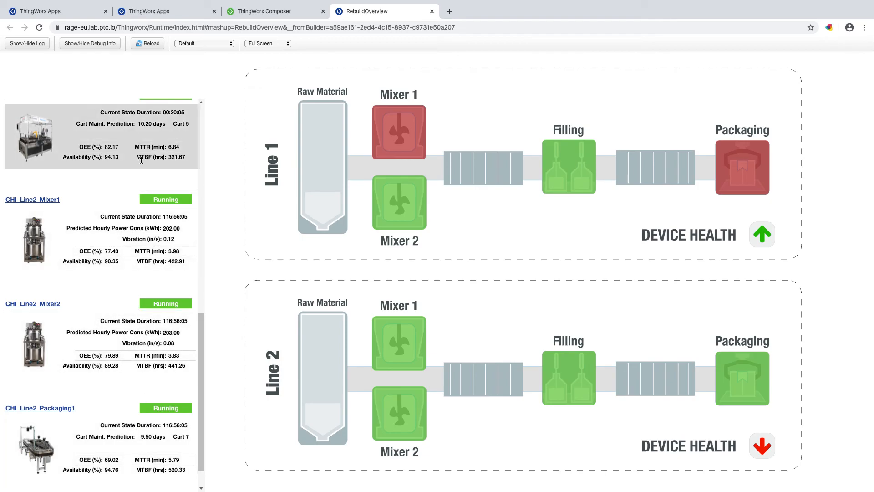
pyautogui.scroll(7, 139, 200)
pyautogui.scroll(2, 139, 200)
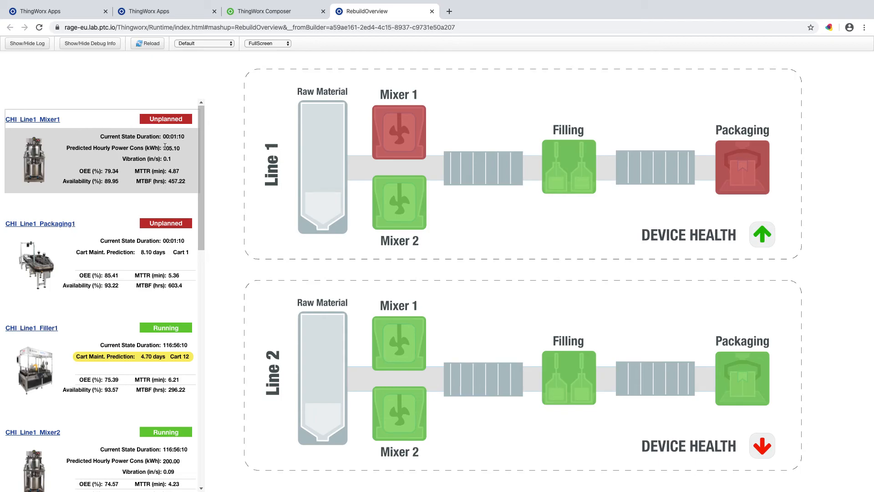
# - Test list-to-diagram selection by selecting the Line 1 Mixer1, Filler1 and Mixer2 and Line 2 Filler1 entries in the machine list
pyautogui.click(124, 157)
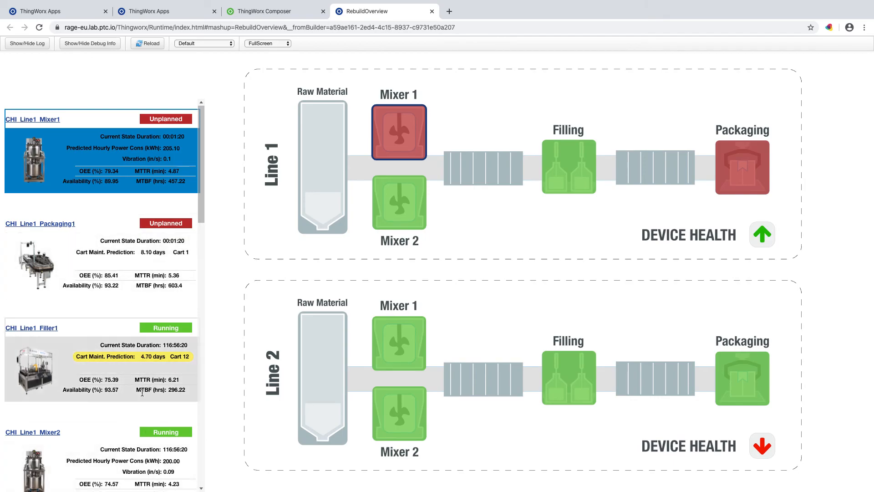
pyautogui.click(144, 379)
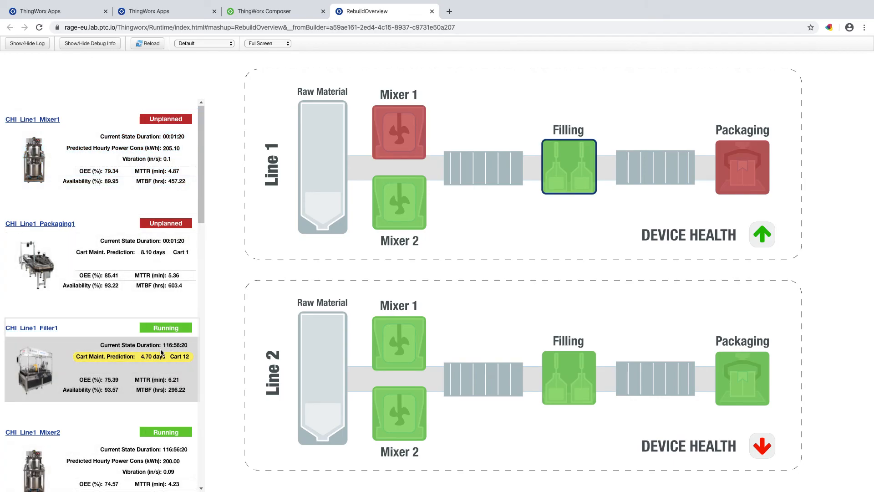
pyautogui.scroll(-2, 115, 264)
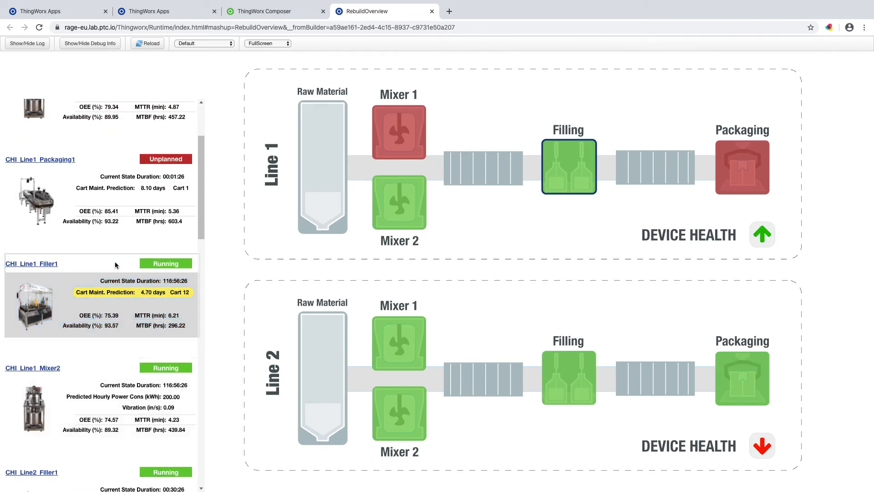
pyautogui.click(108, 302)
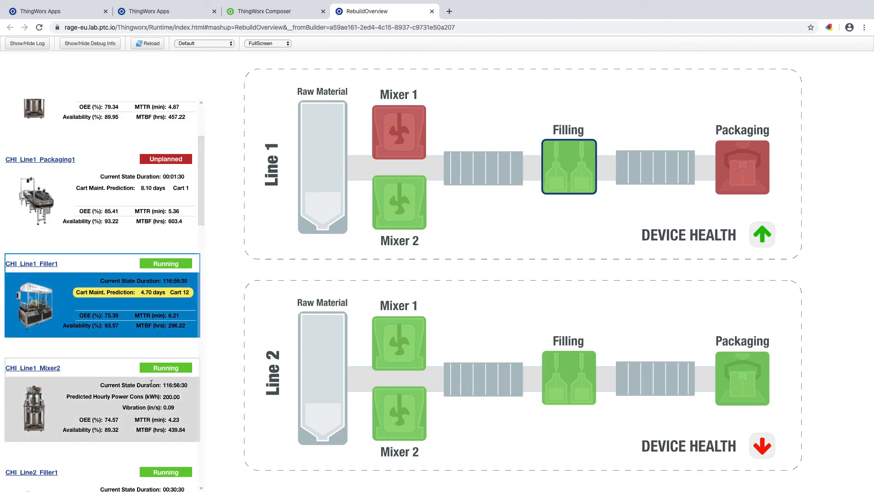
pyautogui.click(397, 204)
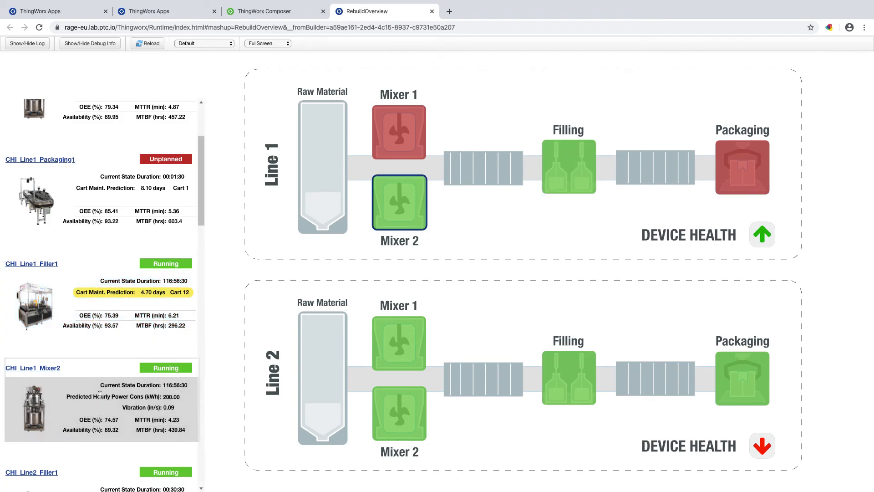
pyautogui.click(125, 471)
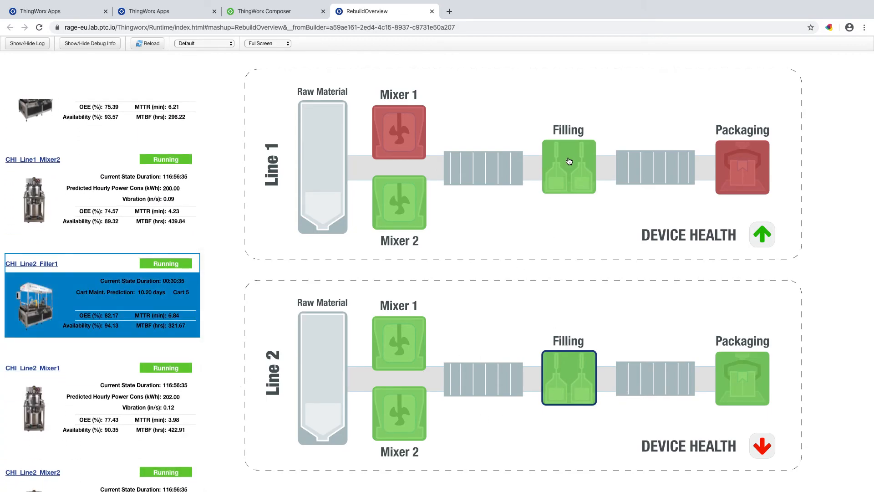
# - Test diagram-to-list selection by selecting Line 1's Filling, Mixer 1 and Mixer 2 and Line 2's Mixer 1 in the factory diagram
pyautogui.click(567, 170)
pyautogui.click(402, 130)
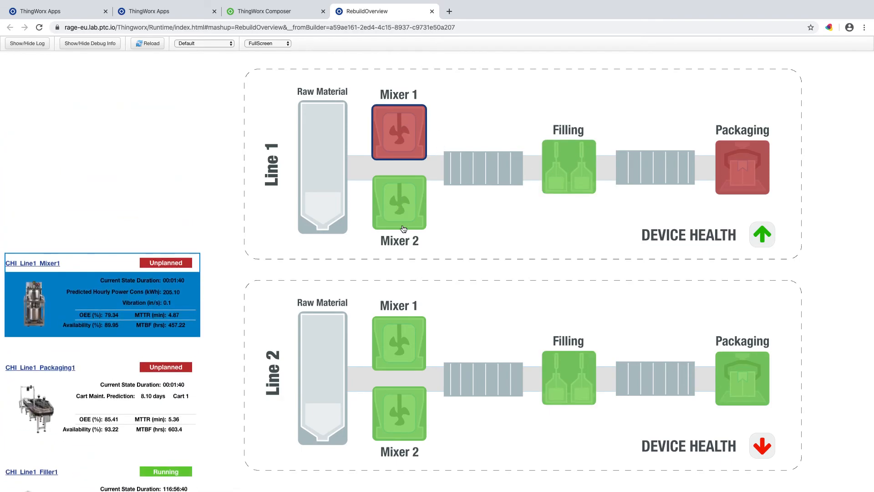
pyautogui.click(404, 209)
pyautogui.click(417, 335)
# - In the Data Simulation page, set CHI_Line1_Mixer1 and CHI_Line1_Packaging1 to Running and CHI_Line2's Device Health to Good
pyautogui.click(146, 11)
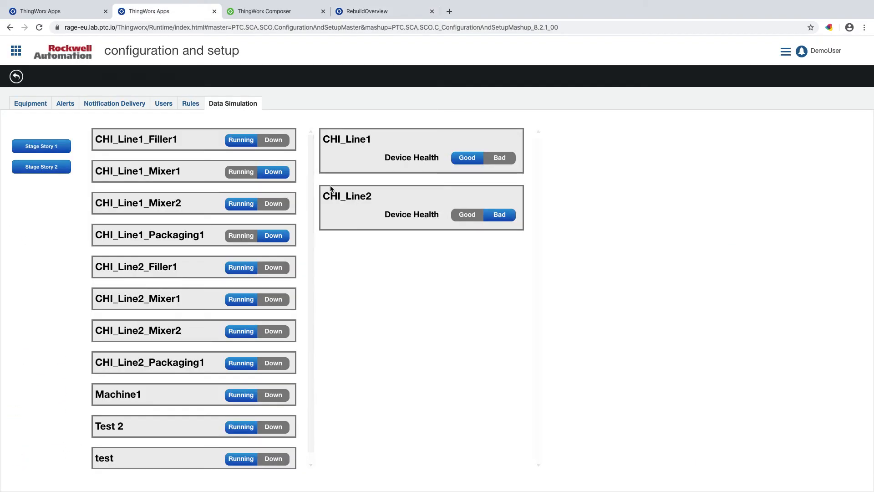
pyautogui.click(241, 235)
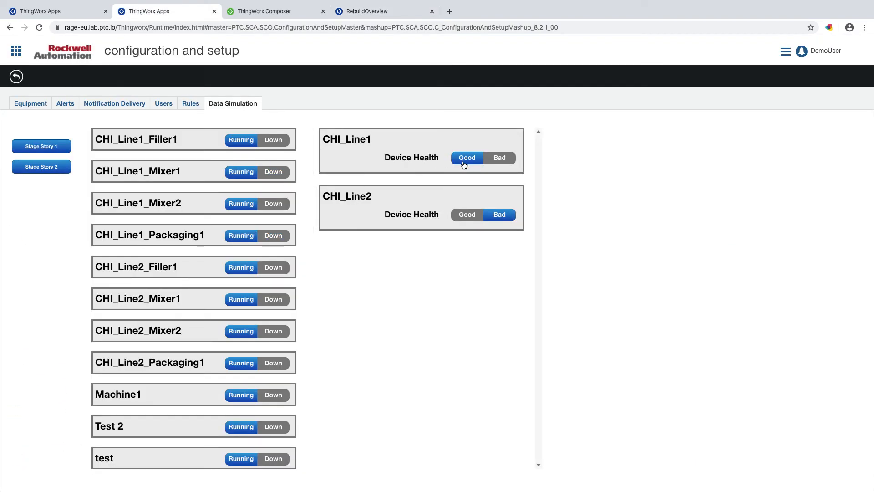
pyautogui.click(467, 215)
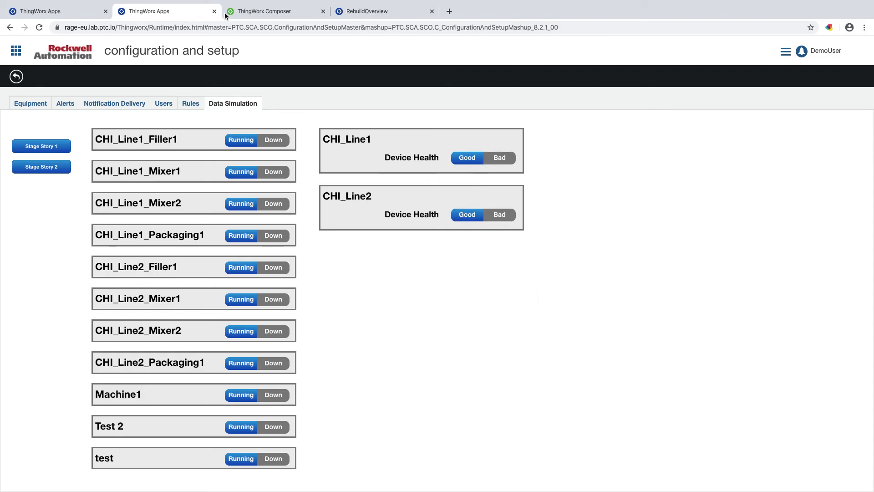
# - Return to the running RebuildOverview and check the refreshed machine statuses and device health in the diagram and list
pyautogui.click(270, 13)
pyautogui.click(370, 14)
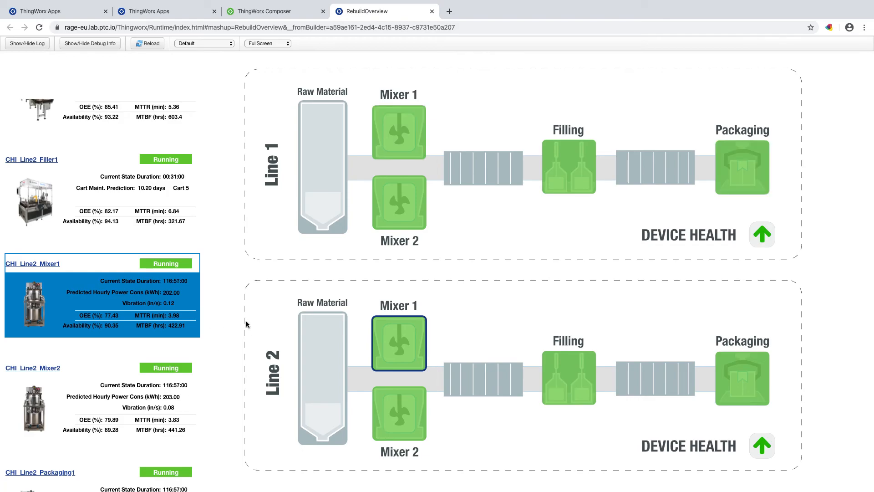
pyautogui.scroll(1, 105, 249)
pyautogui.scroll(8, 105, 249)
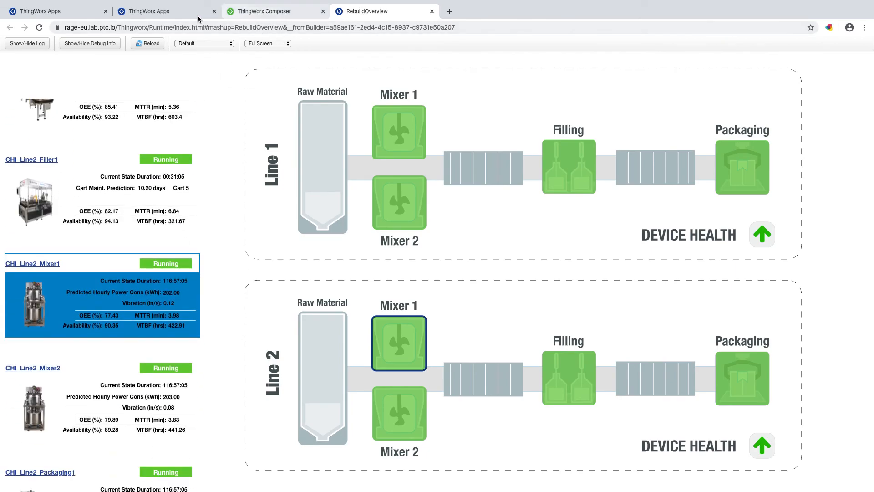
pyautogui.scroll(8, 114, 241)
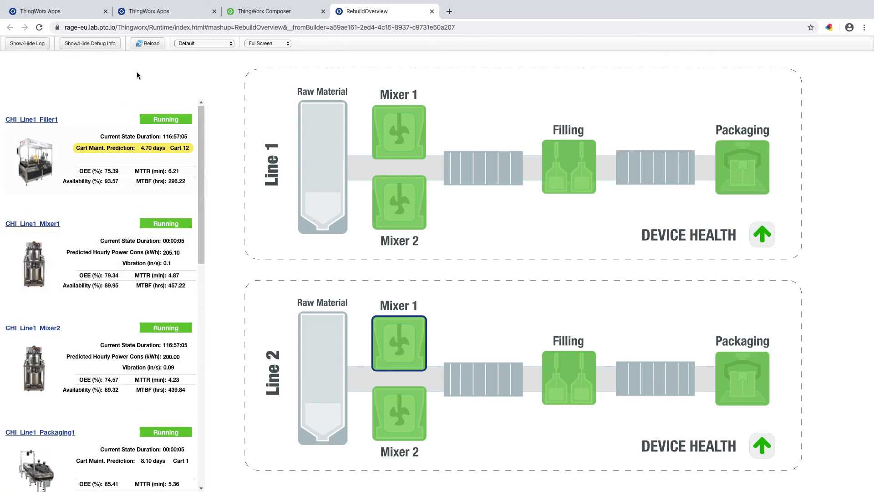
# - Switch to the original site overview and select the CHI_Line1_Mixer2 card to examine its selection styling
pyautogui.click(150, 9)
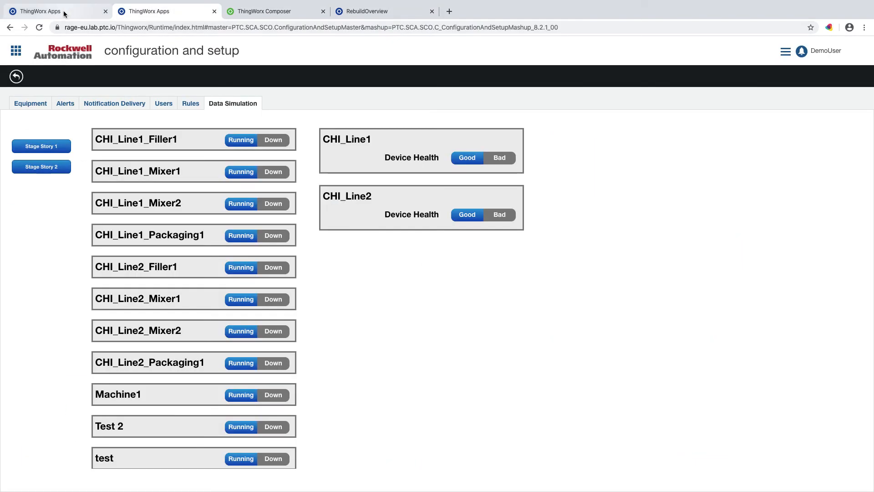
pyautogui.click(68, 11)
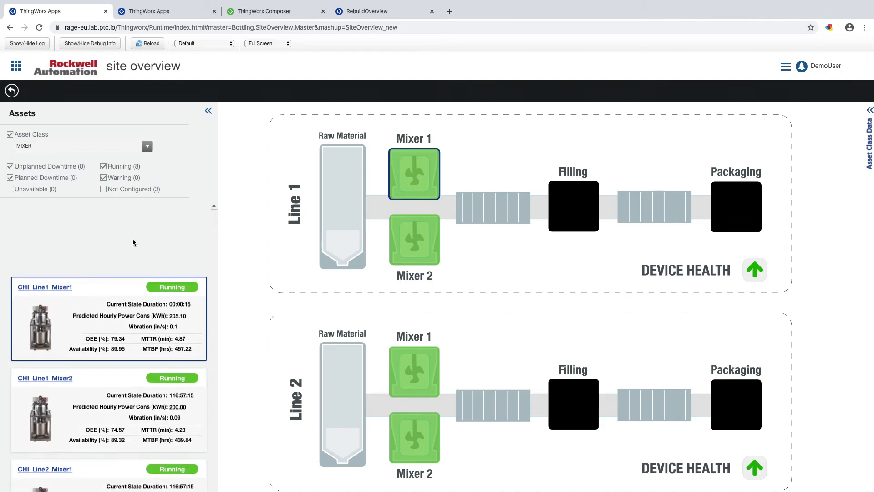
pyautogui.click(104, 309)
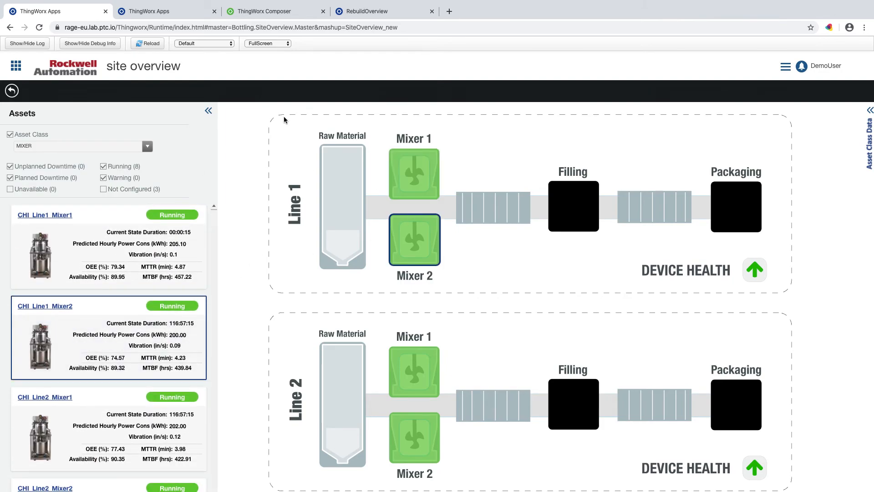
# - In Composer's SiteOverview_new mashup, inspect the CustomClass of the Row 1 container holding the sidebar Collection and enlarge the design canvas
pyautogui.click(175, 13)
pyautogui.click(277, 11)
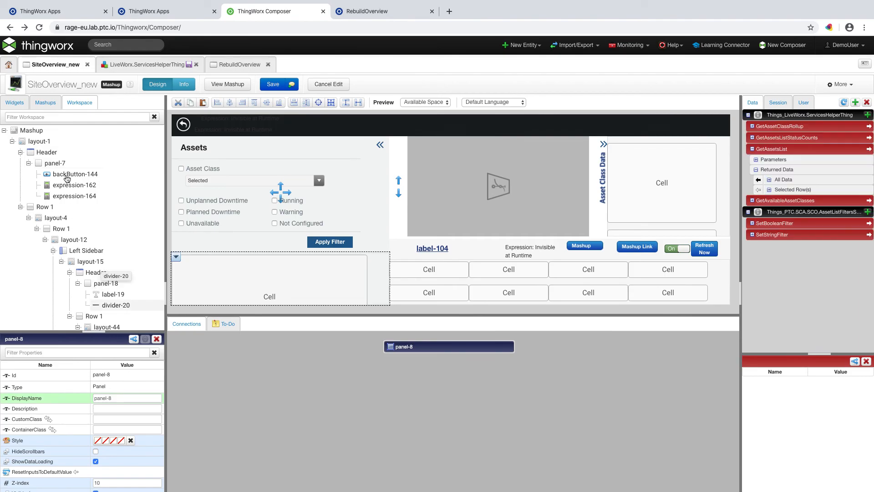
pyautogui.scroll(-4, 101, 256)
pyautogui.scroll(-6, 101, 255)
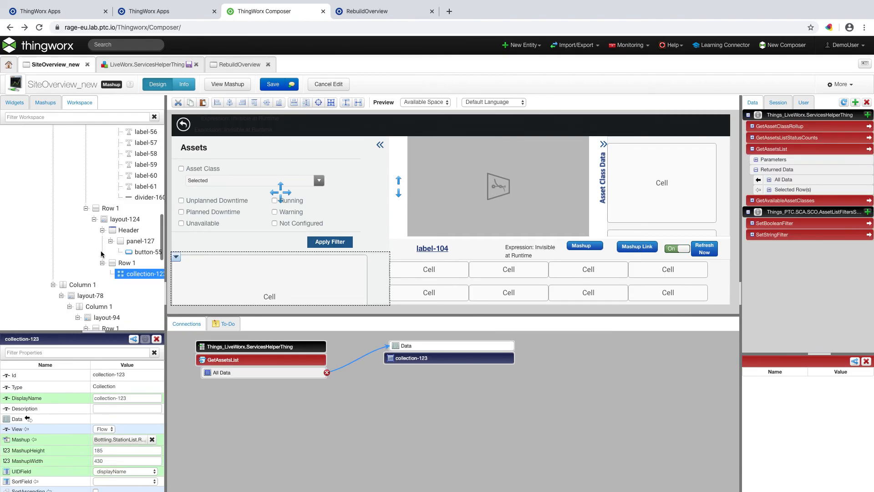
pyautogui.click(131, 183)
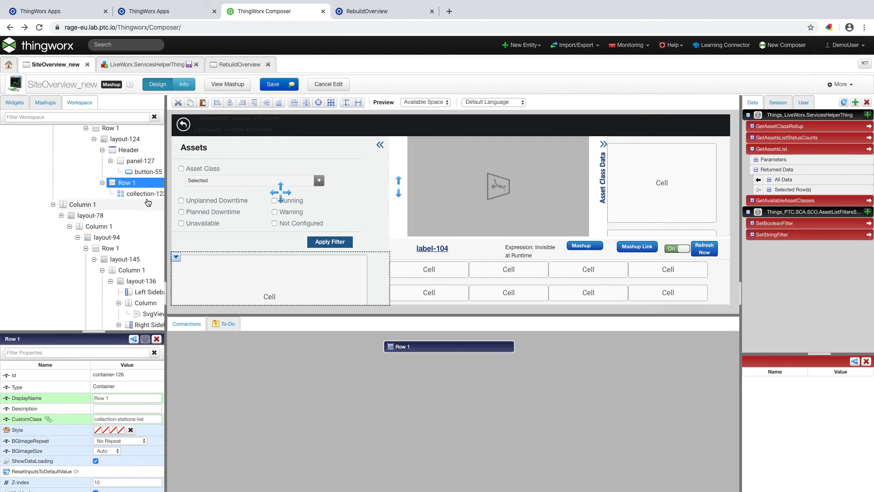
pyautogui.moveTo(150, 420); pyautogui.dragTo(86, 418)
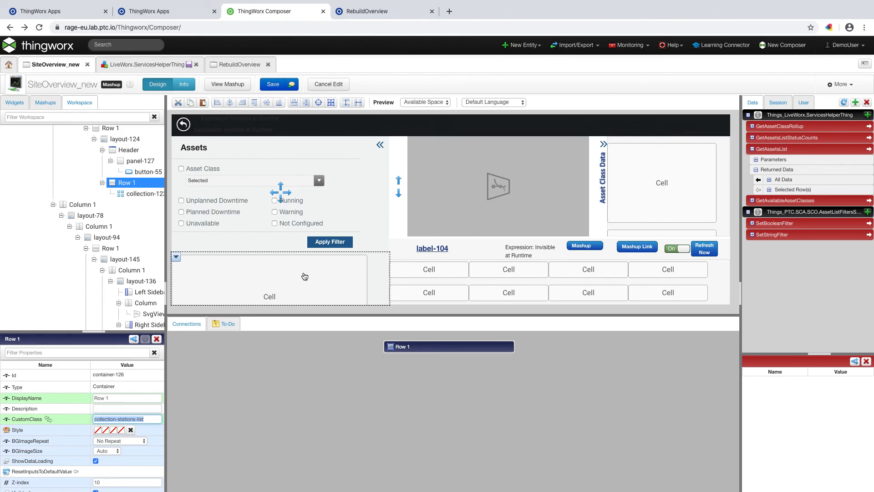
pyautogui.moveTo(430, 315); pyautogui.dragTo(412, 412)
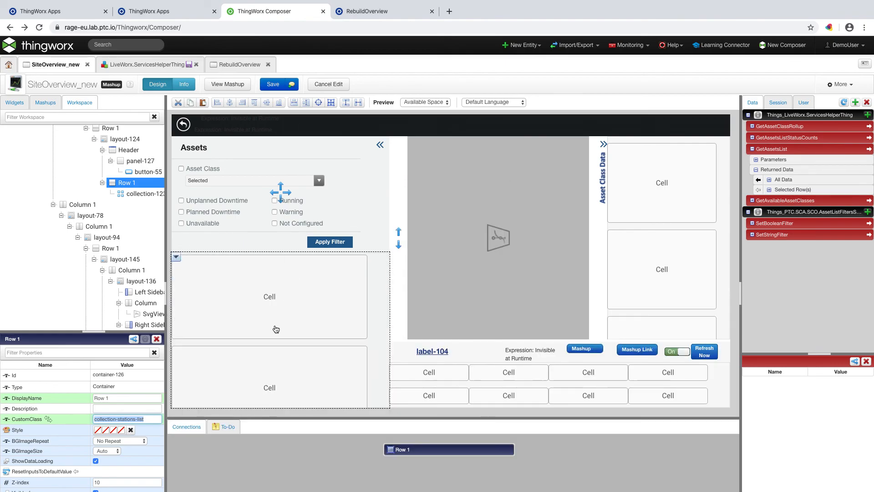
# - Return to the original site overview and select the CHI_Line2_Mixer1, CHI_Line1_Mixer2 and CHI_Line1_Mixer1 cards to compare their highlighting
pyautogui.click(141, 14)
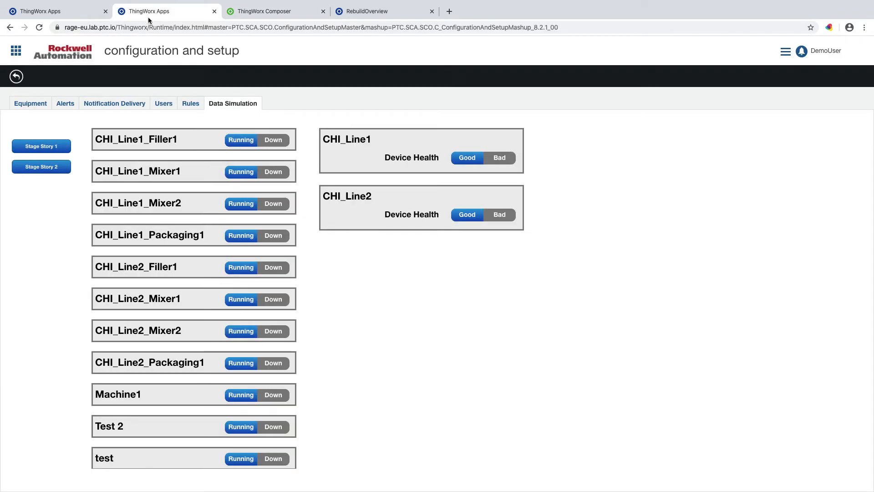
pyautogui.click(86, 18)
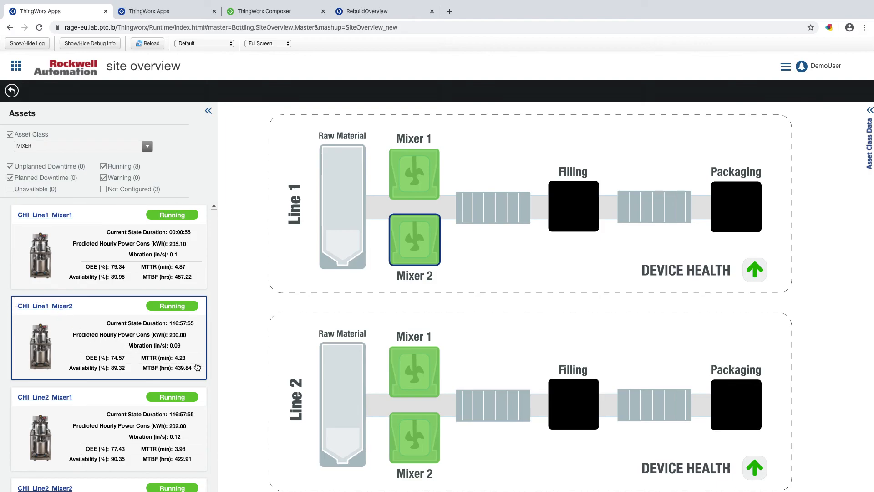
pyautogui.click(109, 408)
pyautogui.click(123, 339)
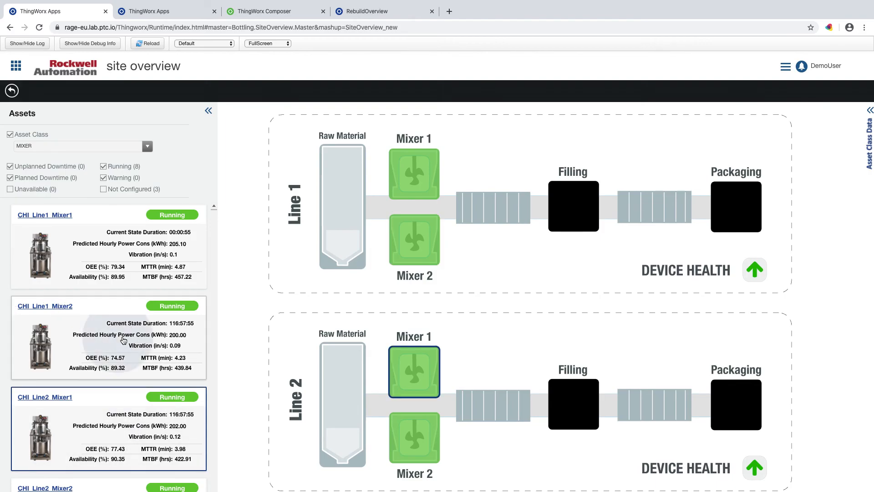
pyautogui.click(118, 255)
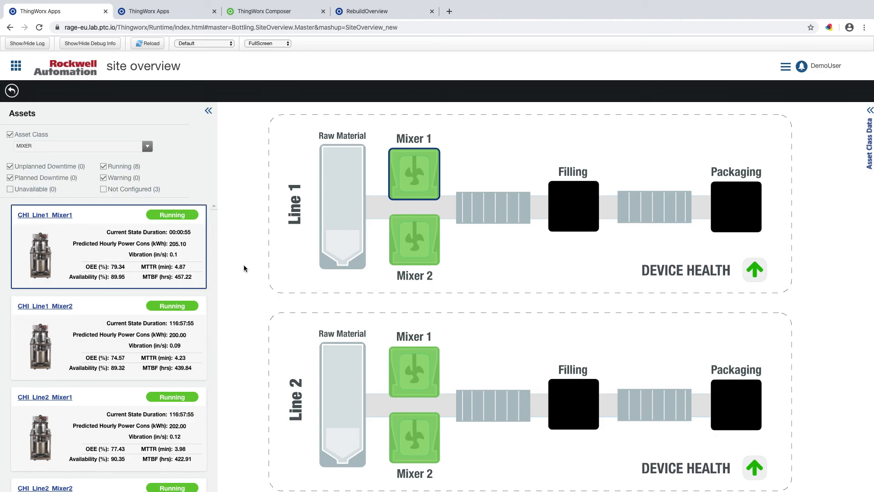
# - Select Line 1 Mixer 2 and Line 2 Mixer 1 in the original diagram, and review the Row 1 container's CustomClass in Composer
pyautogui.click(422, 244)
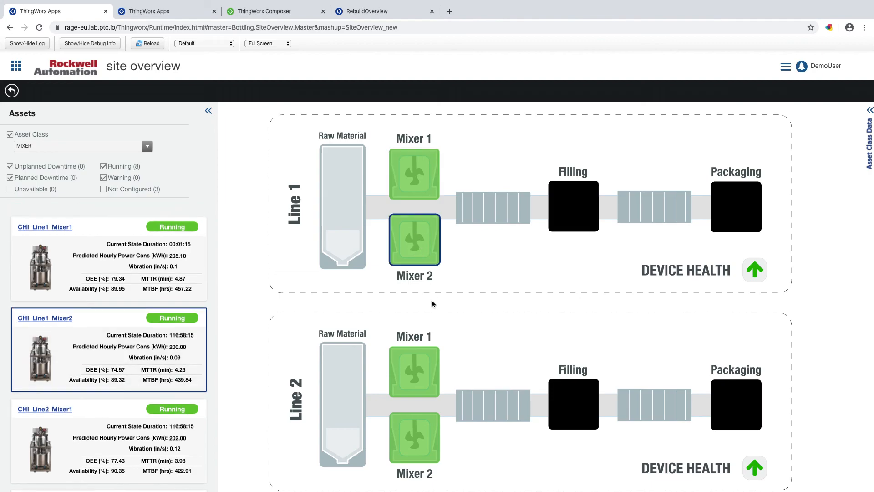
pyautogui.click(421, 387)
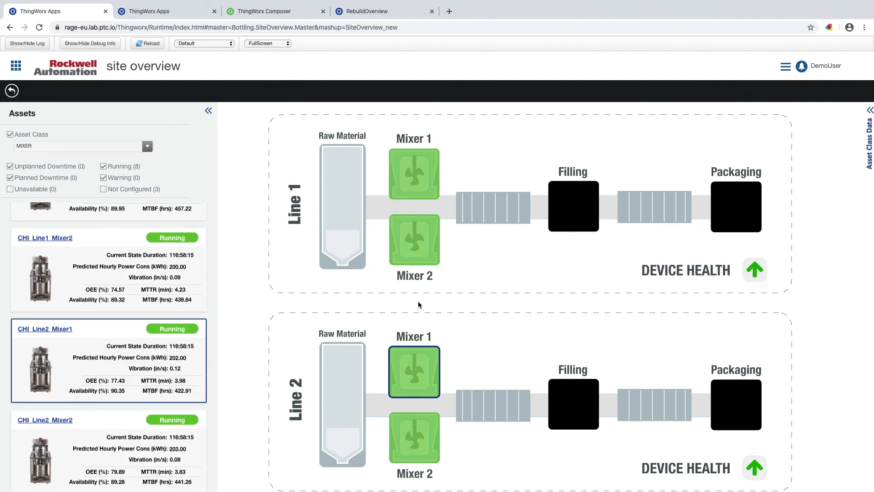
pyautogui.click(275, 14)
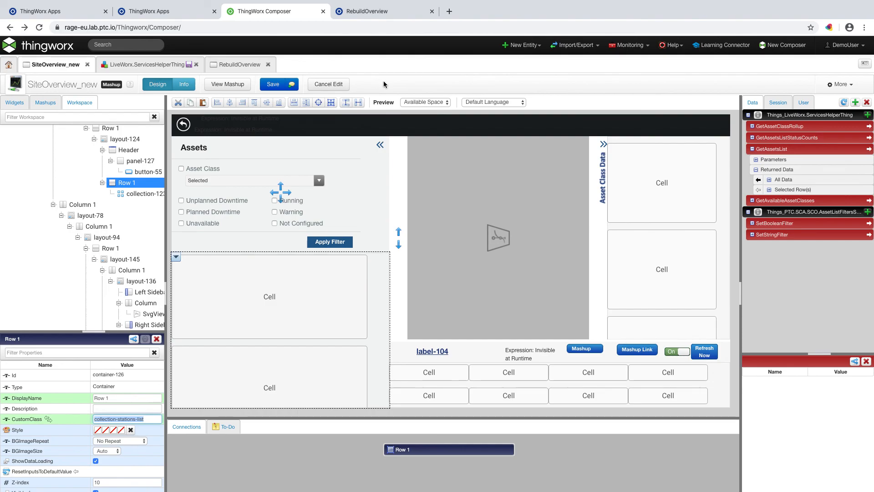
# - In the running RebuildOverview, select the CHI_Line2_Mixer2 card, and Line 2 Mixer 1 and Line 1 Mixer 2 in the diagram, to check linked highlighting
pyautogui.click(383, 17)
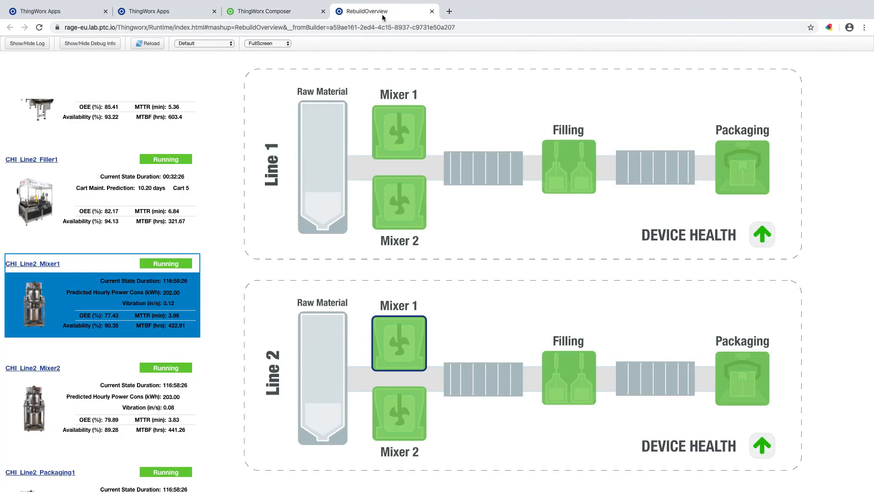
pyautogui.click(123, 393)
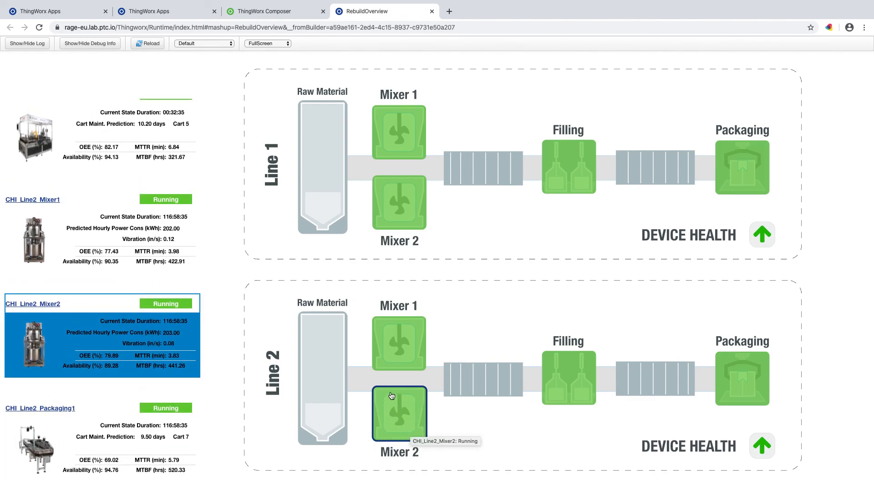
pyautogui.click(409, 339)
pyautogui.click(407, 197)
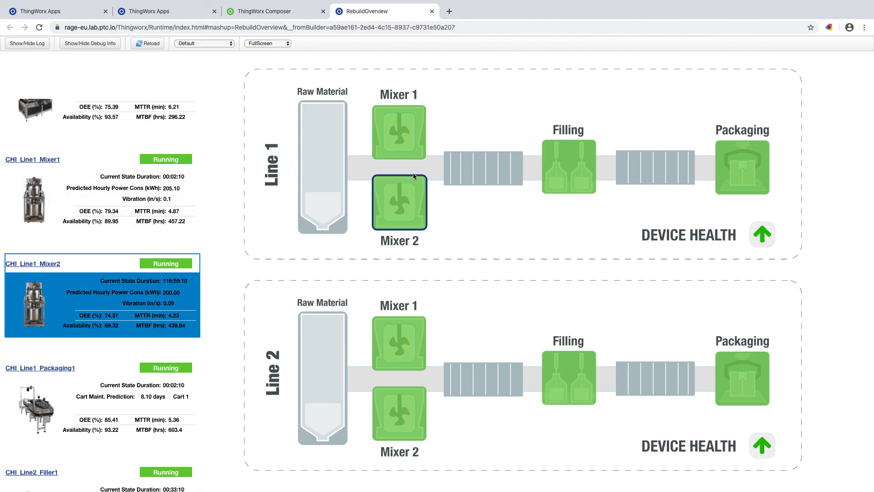
pyautogui.moveTo(564, 4)
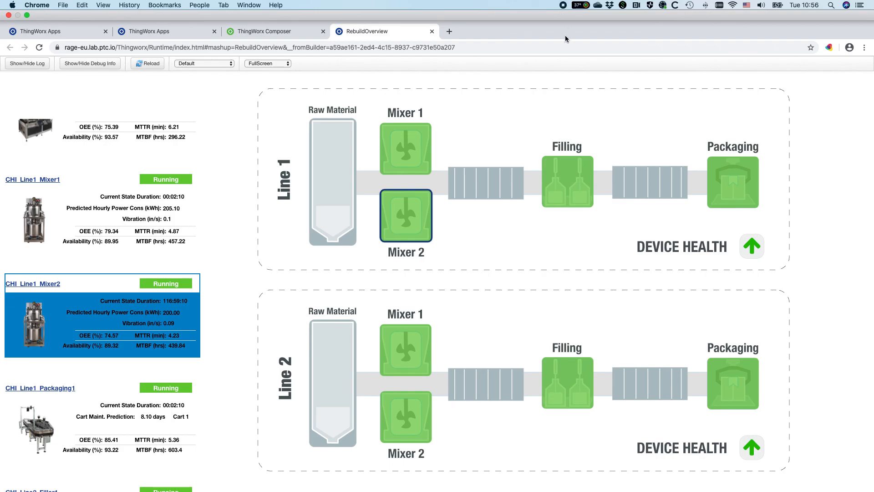